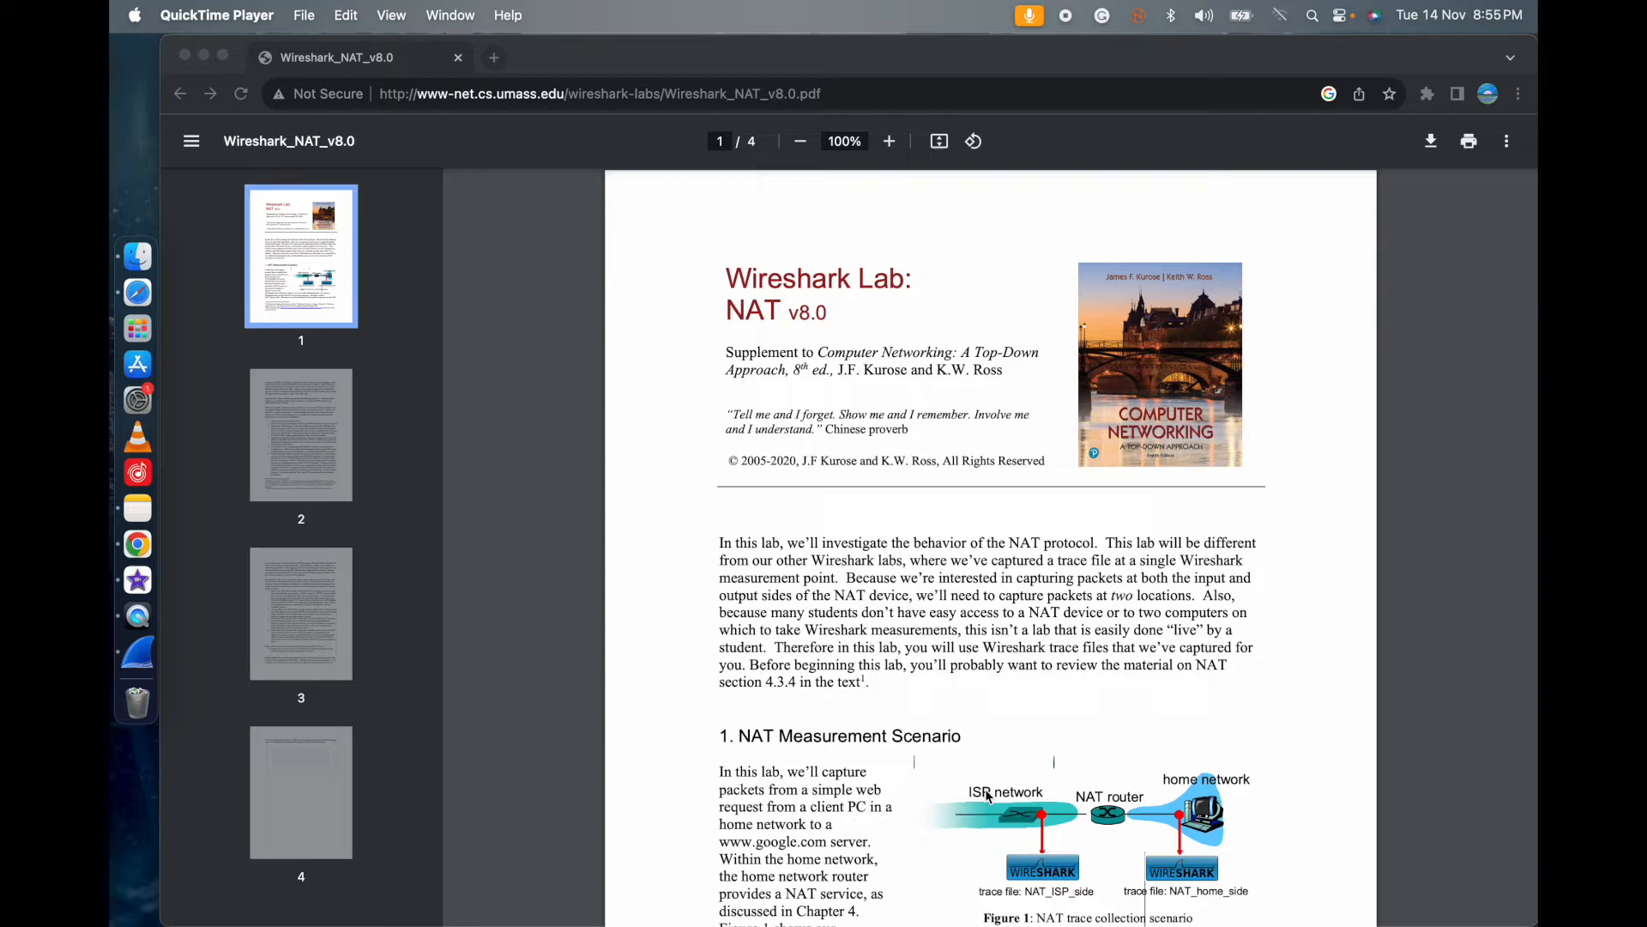
- Read through the NAT measurement scenario in the lab document, down to the instructions on page 2
scroll(962, 729, down, 5)
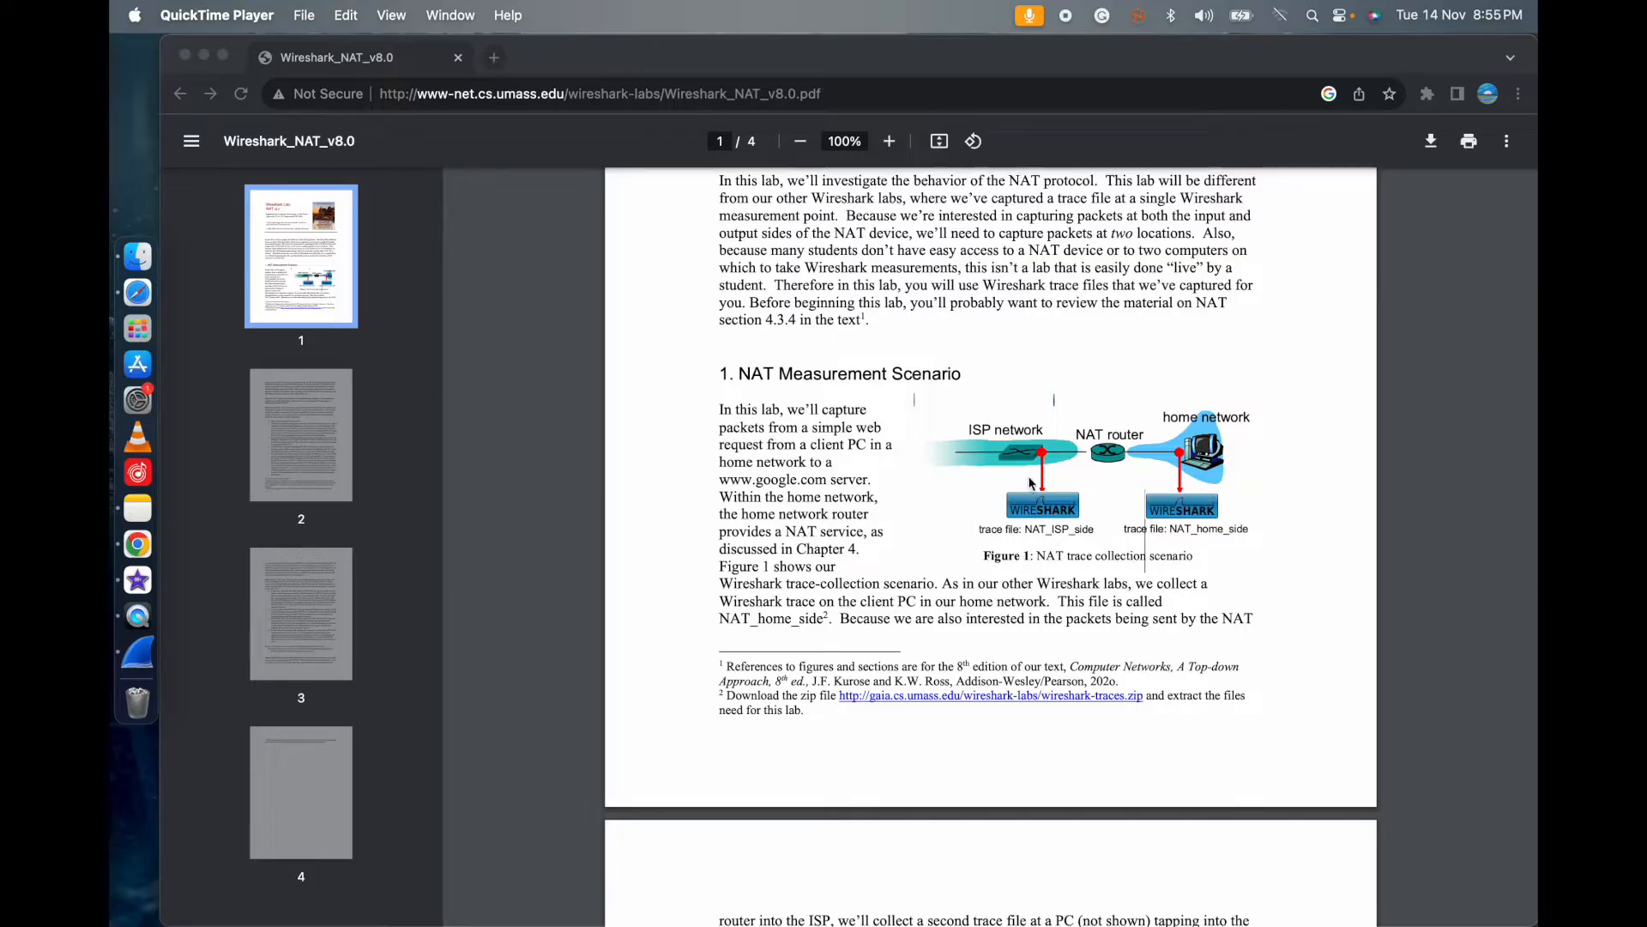
scroll(1030, 481, down, 5)
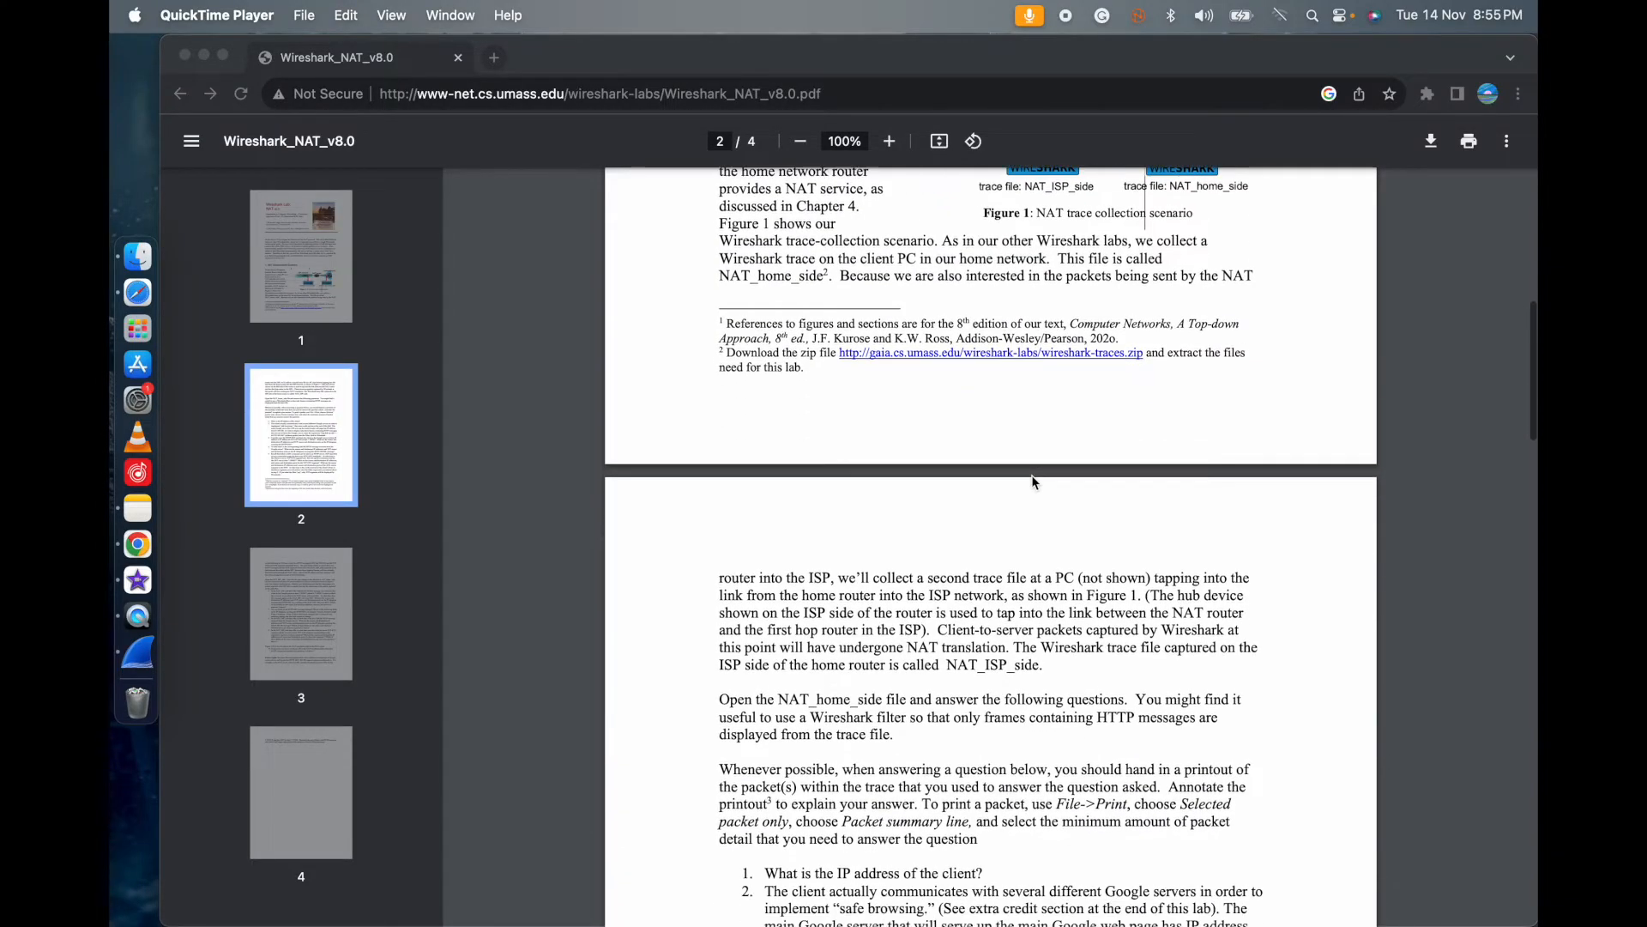
scroll(1031, 475, down, 3)
- Switch to Wireshark and move its window higher on the screen so the packet details are in view
click(139, 673)
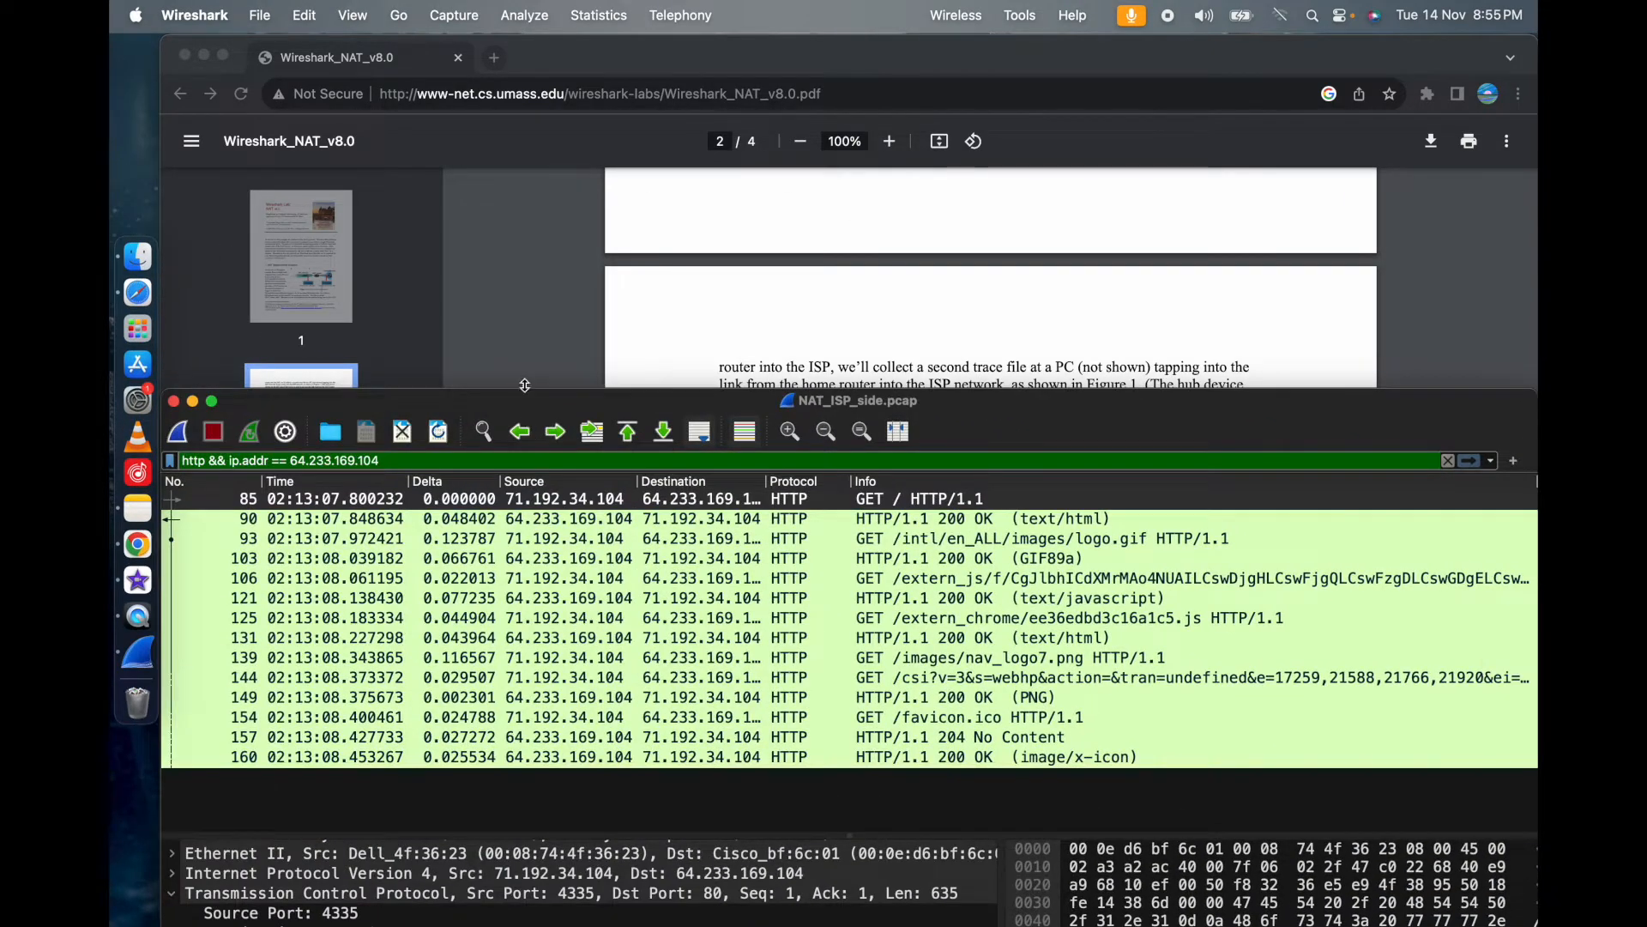
click(528, 365)
click(153, 652)
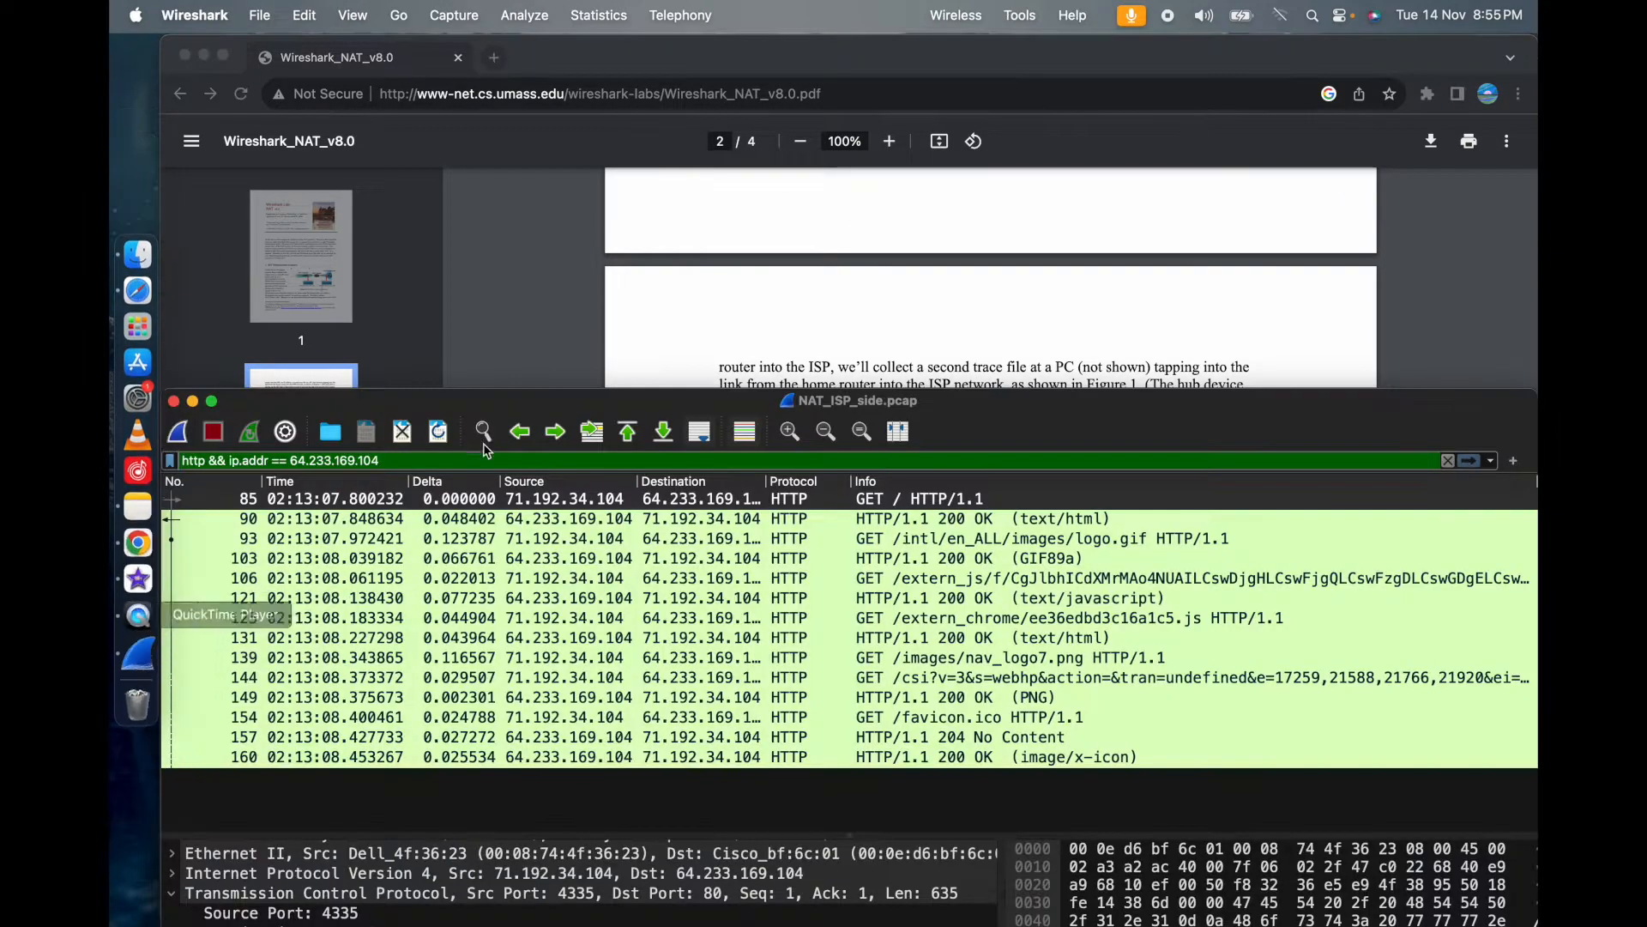
drag(506, 399, 587, 85)
- Open the capture file NAT_home_side.pcap from the wireshark-traces folder
mouse_move(110, 1)
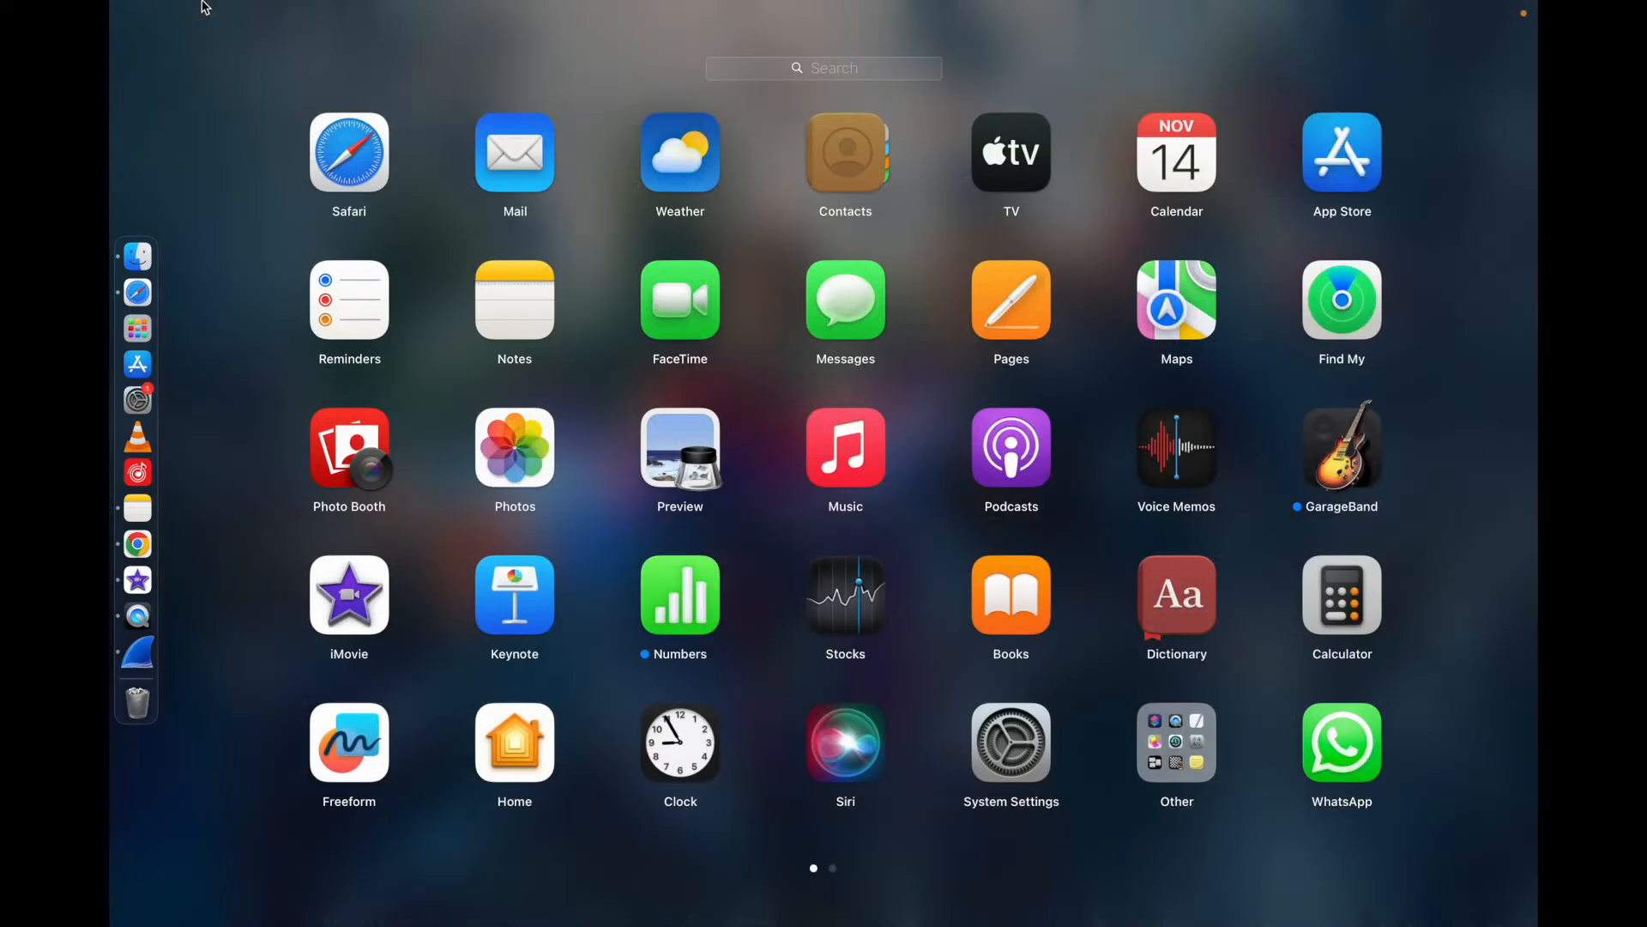
click(254, 22)
click(259, 16)
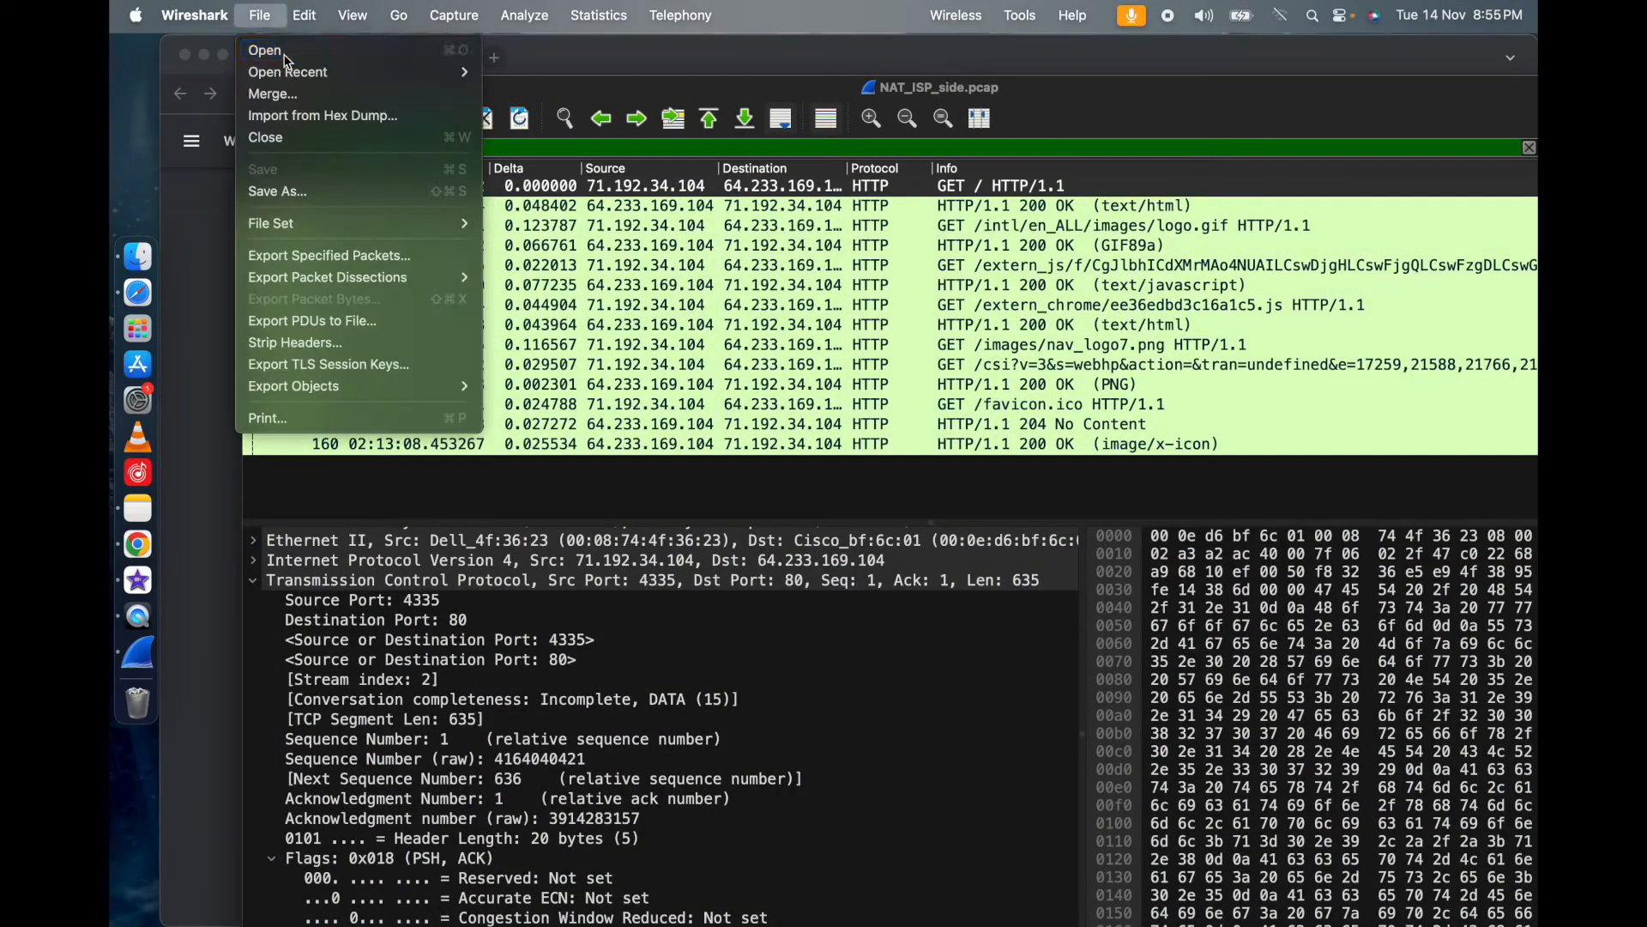
click(286, 61)
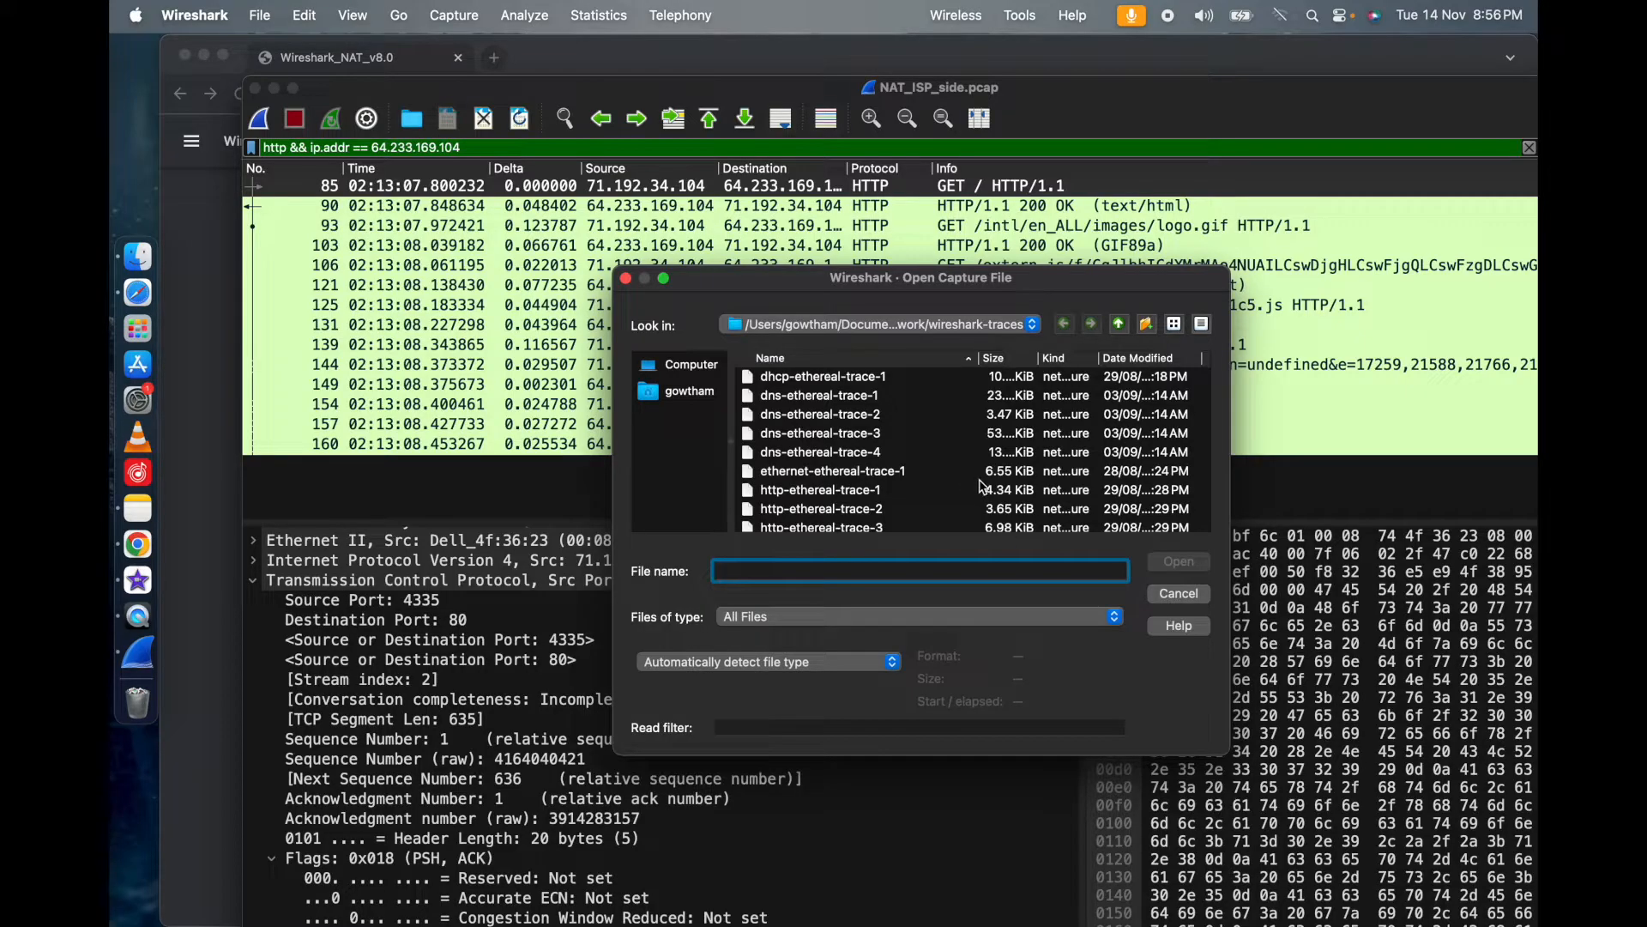
scroll(983, 487, down, 5)
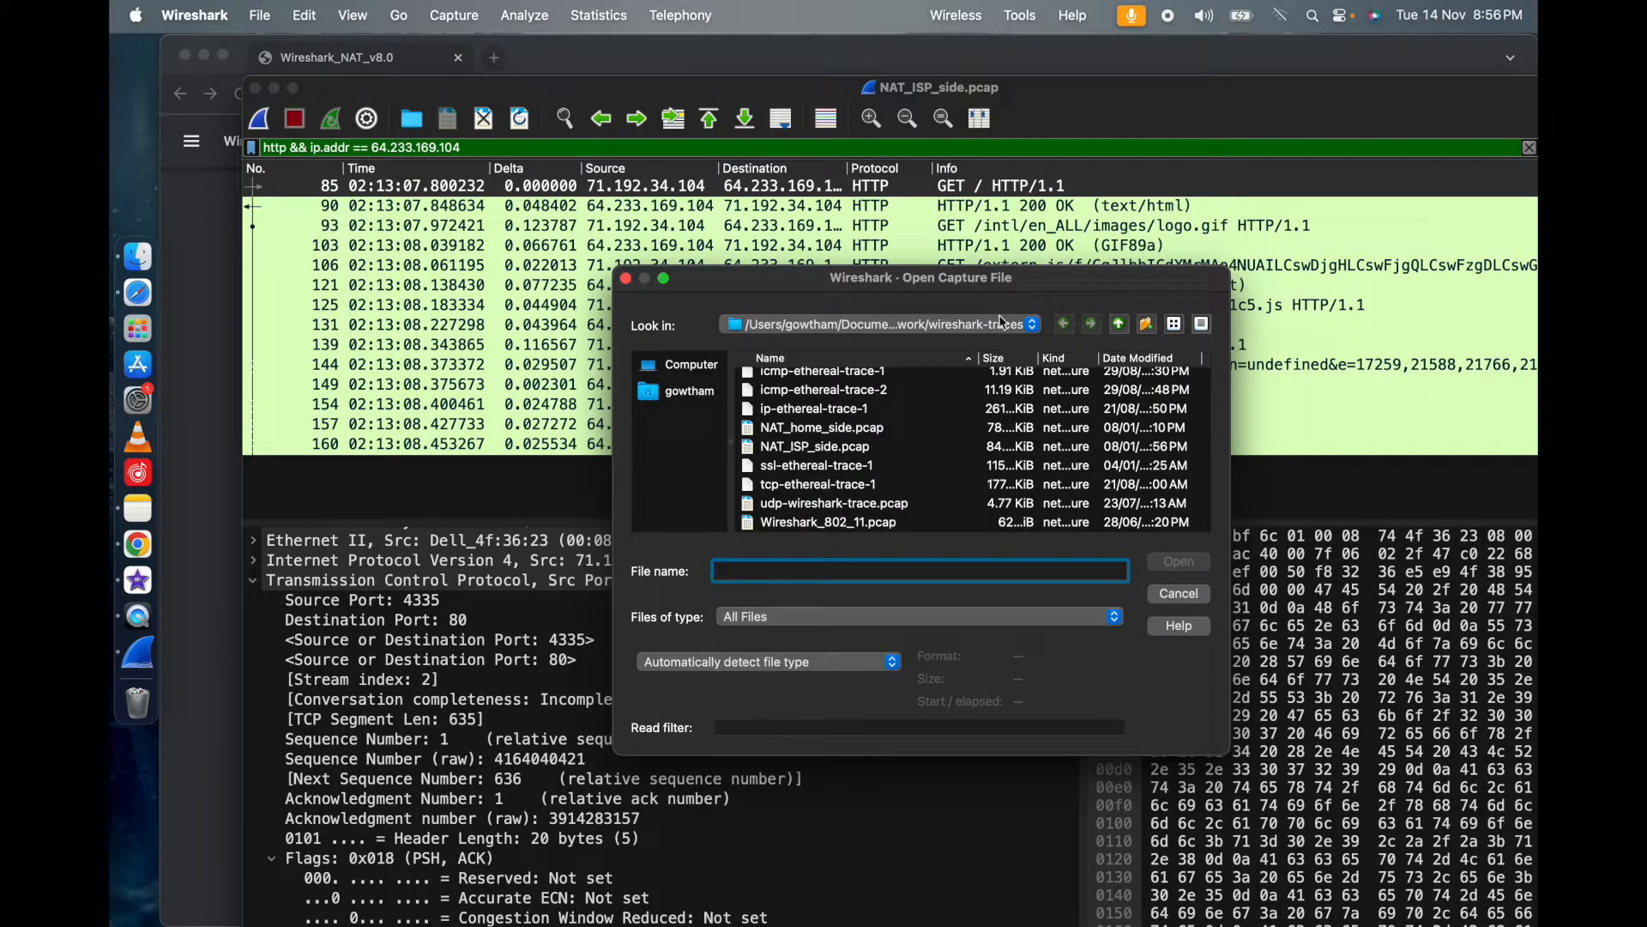
double_click(835, 431)
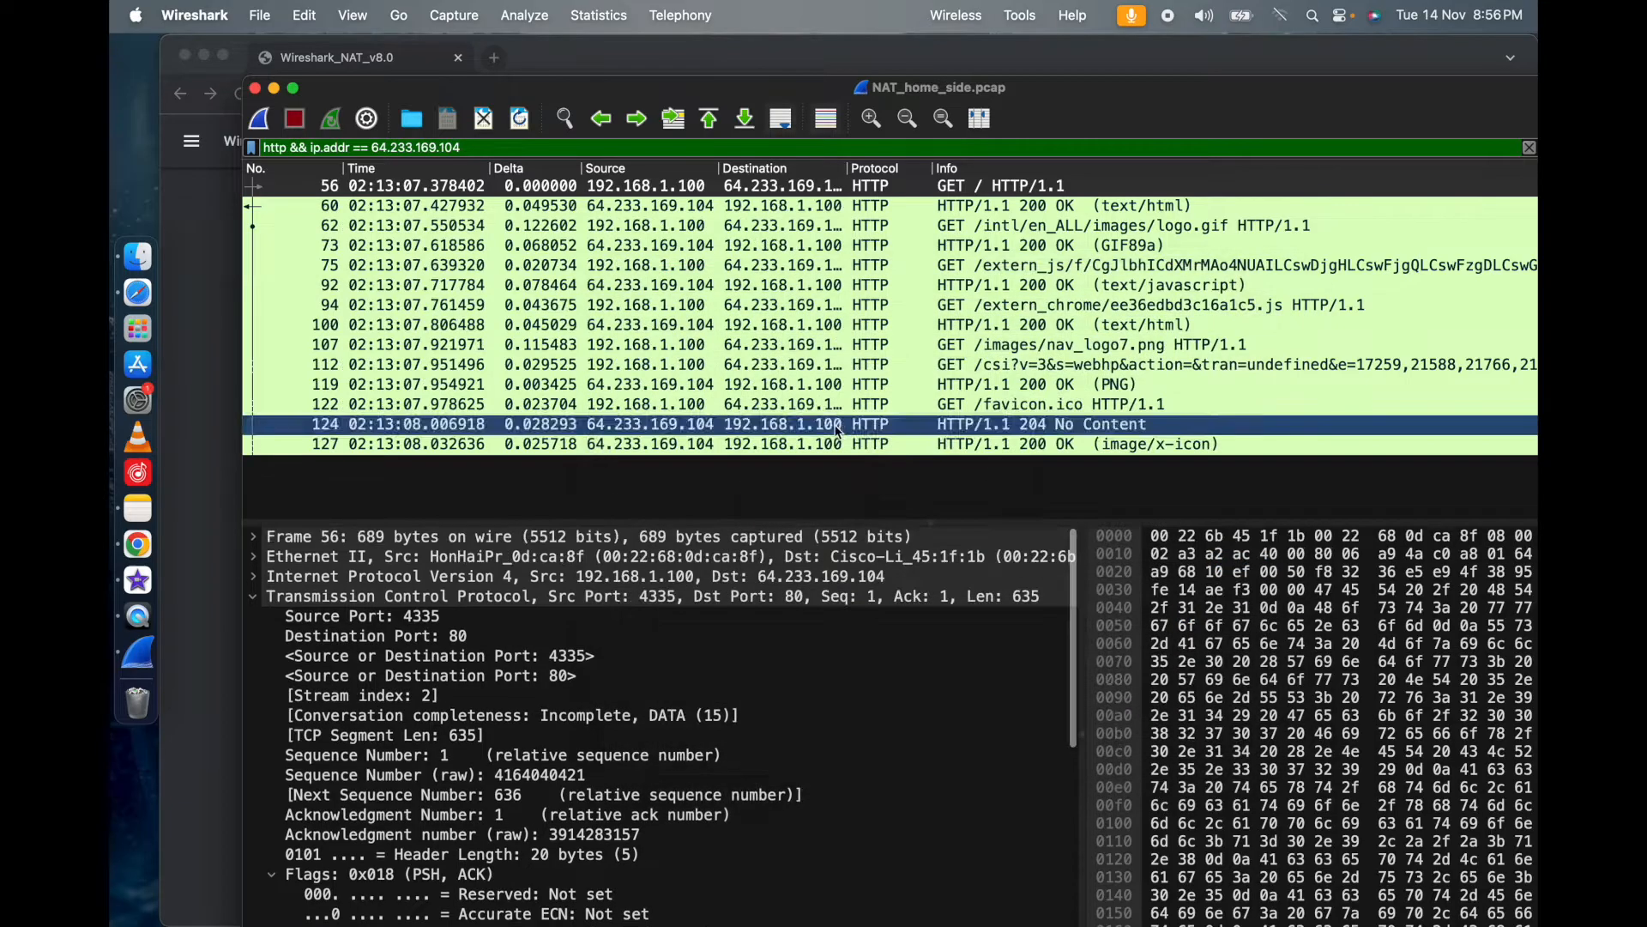
- Clear the display filter, fit the window to the screen and look through the trace's full packet list
click(1530, 147)
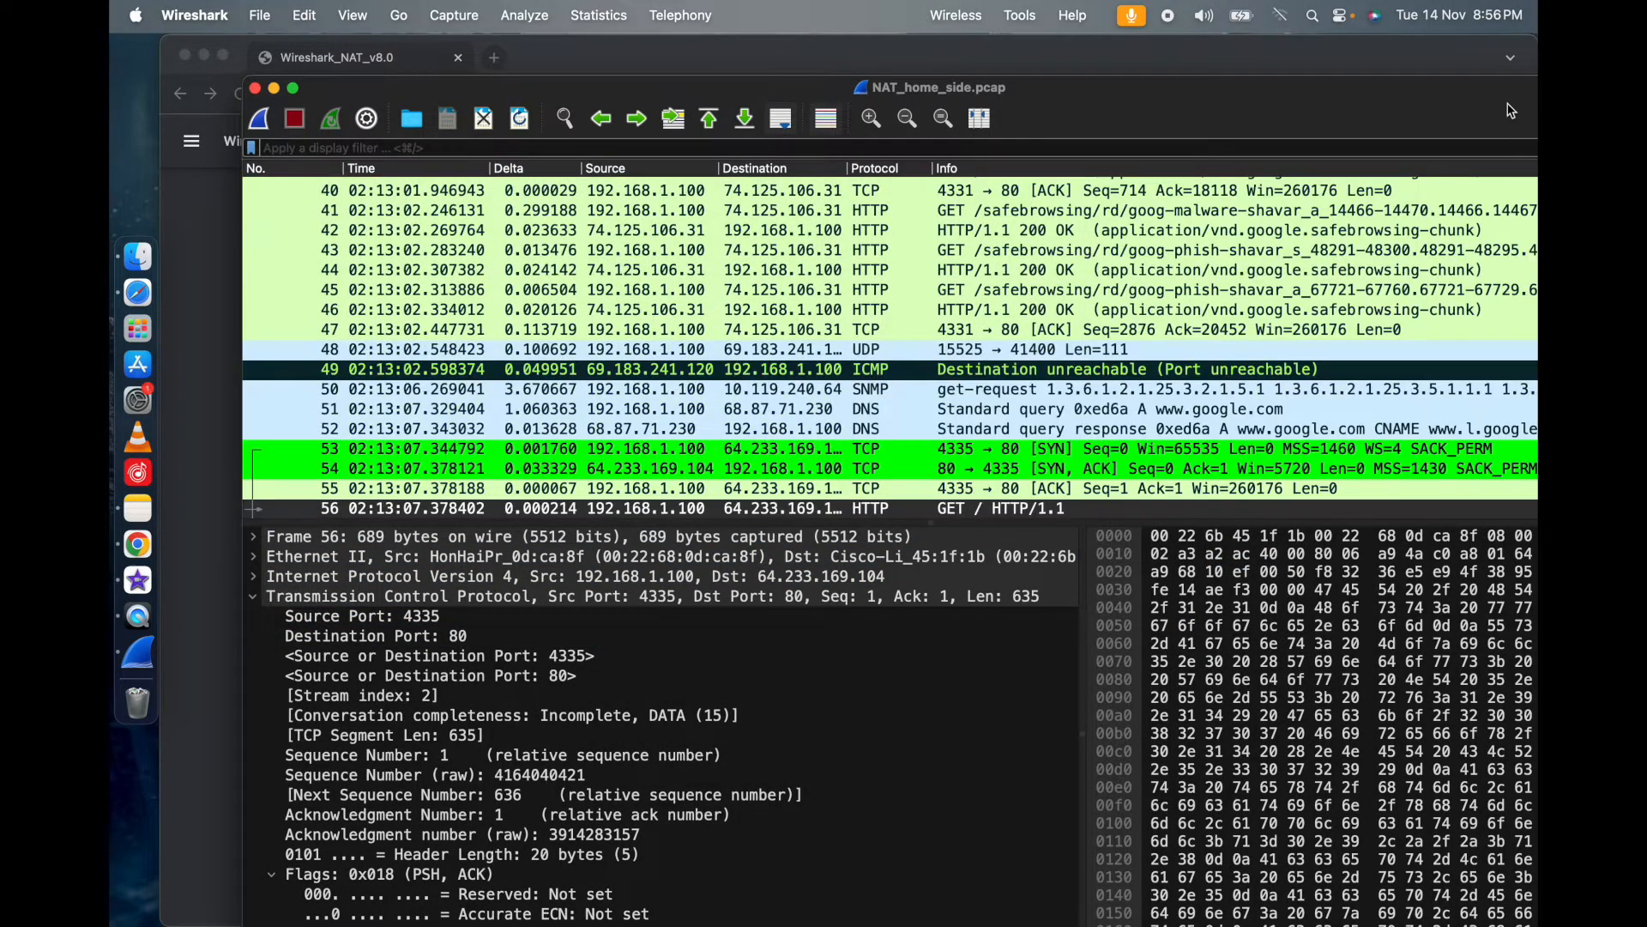
drag(1494, 91, 1409, 52)
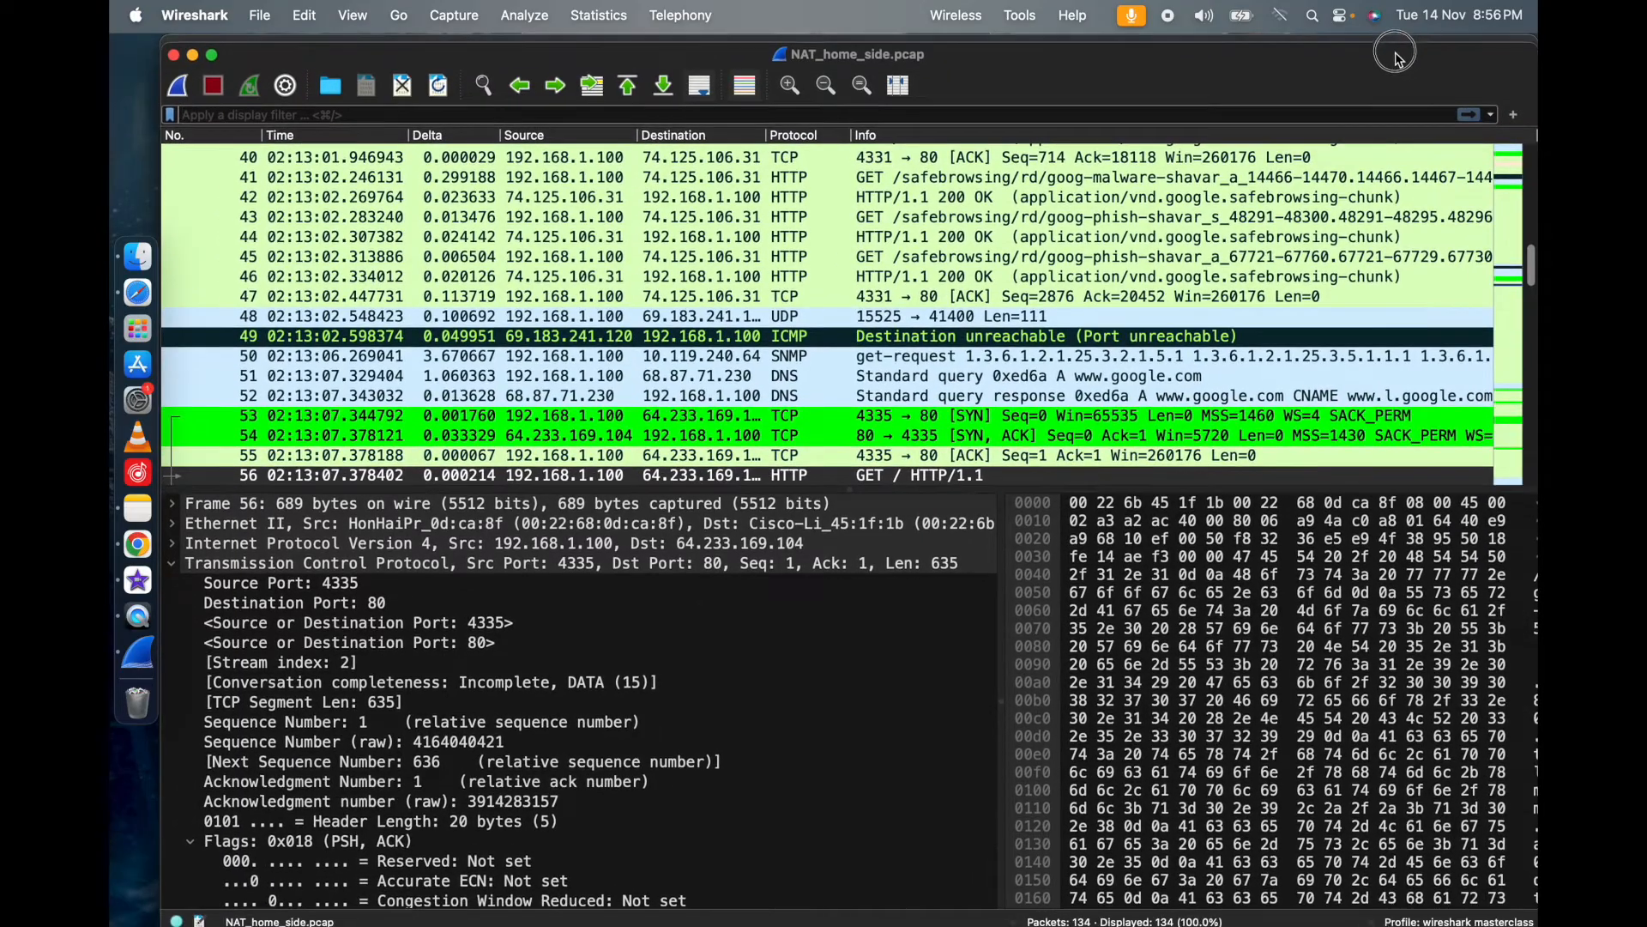
scroll(1137, 392, up, 13)
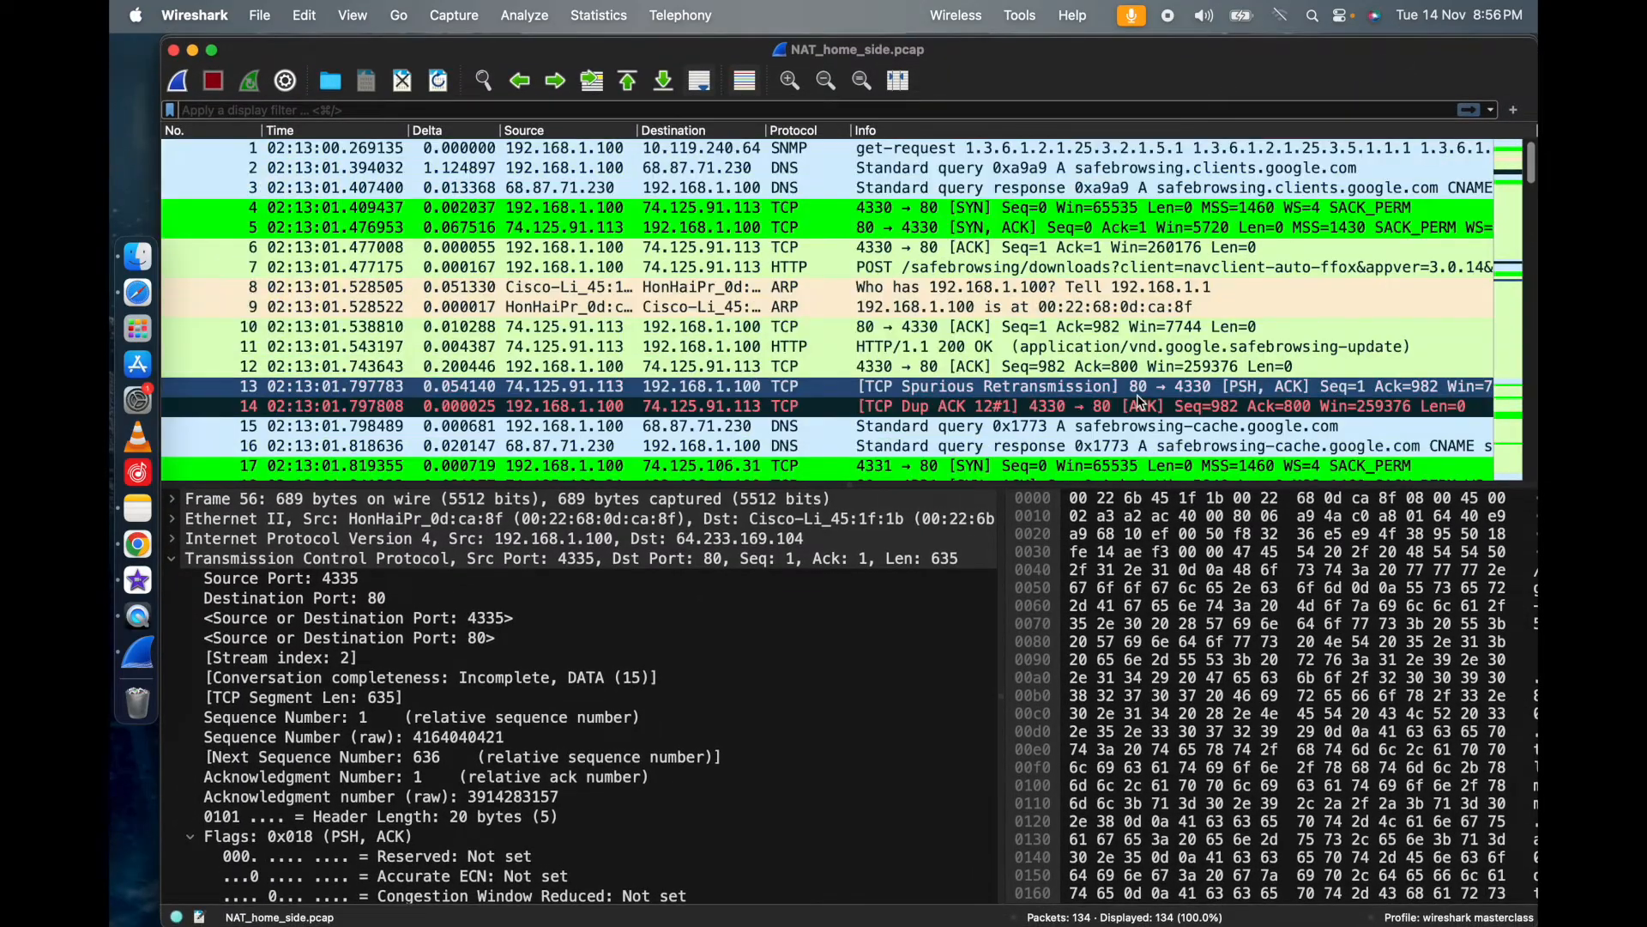
scroll(1149, 386, down, 20)
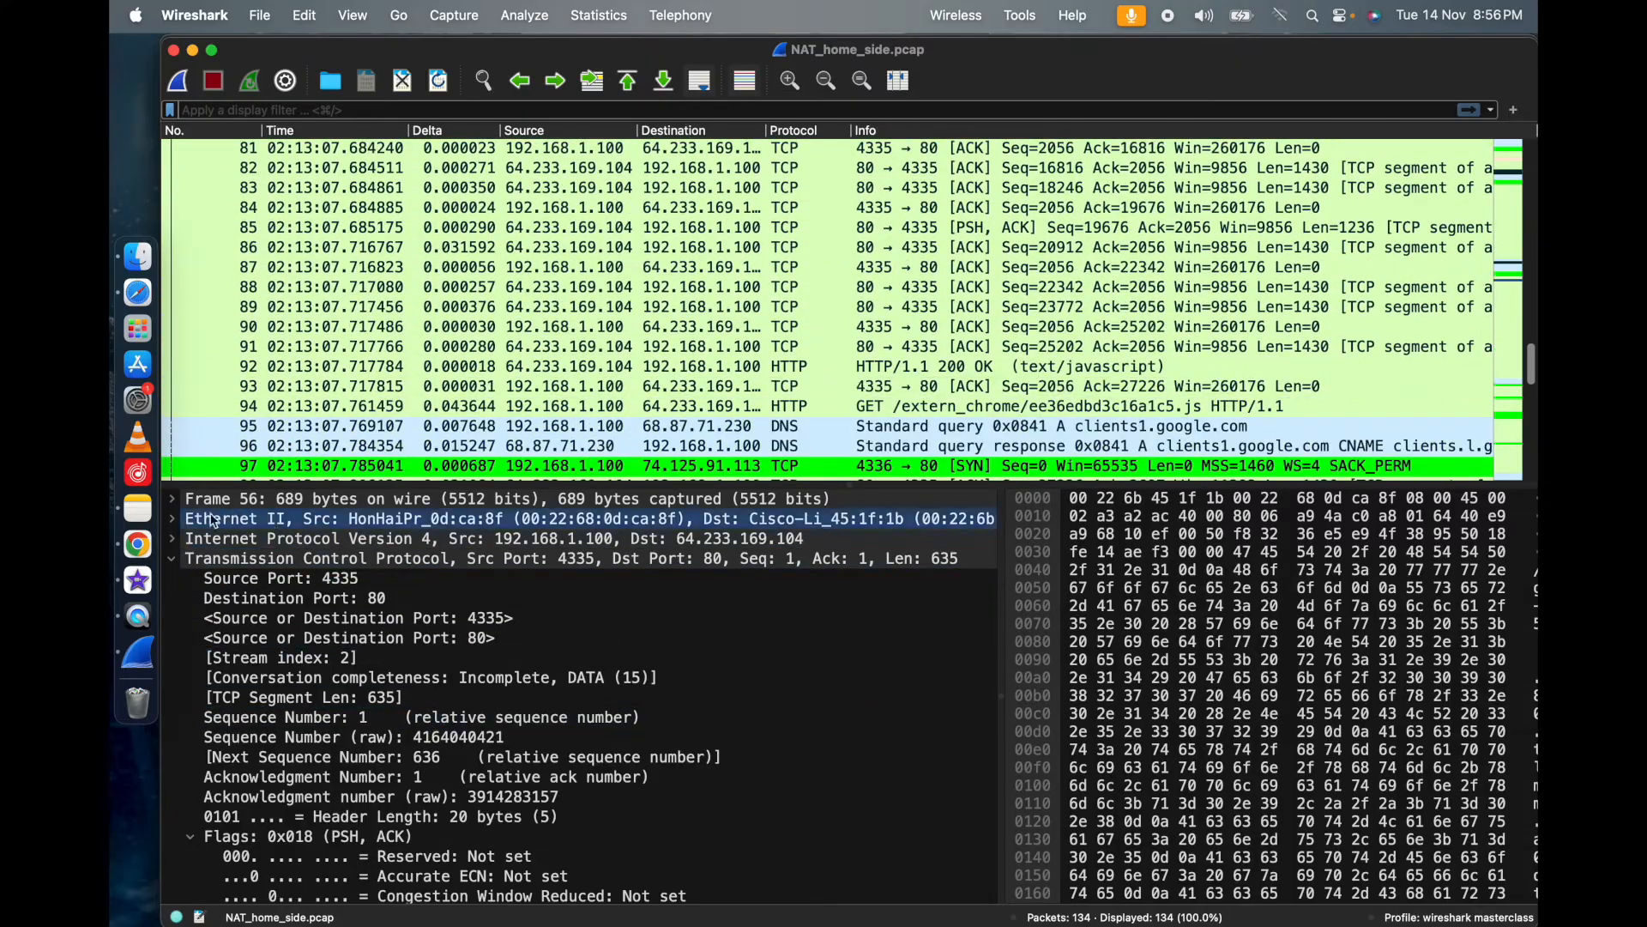
- Switch to Chrome to read lab question 1, and return to Wireshark to look up the client's IP address
click(155, 549)
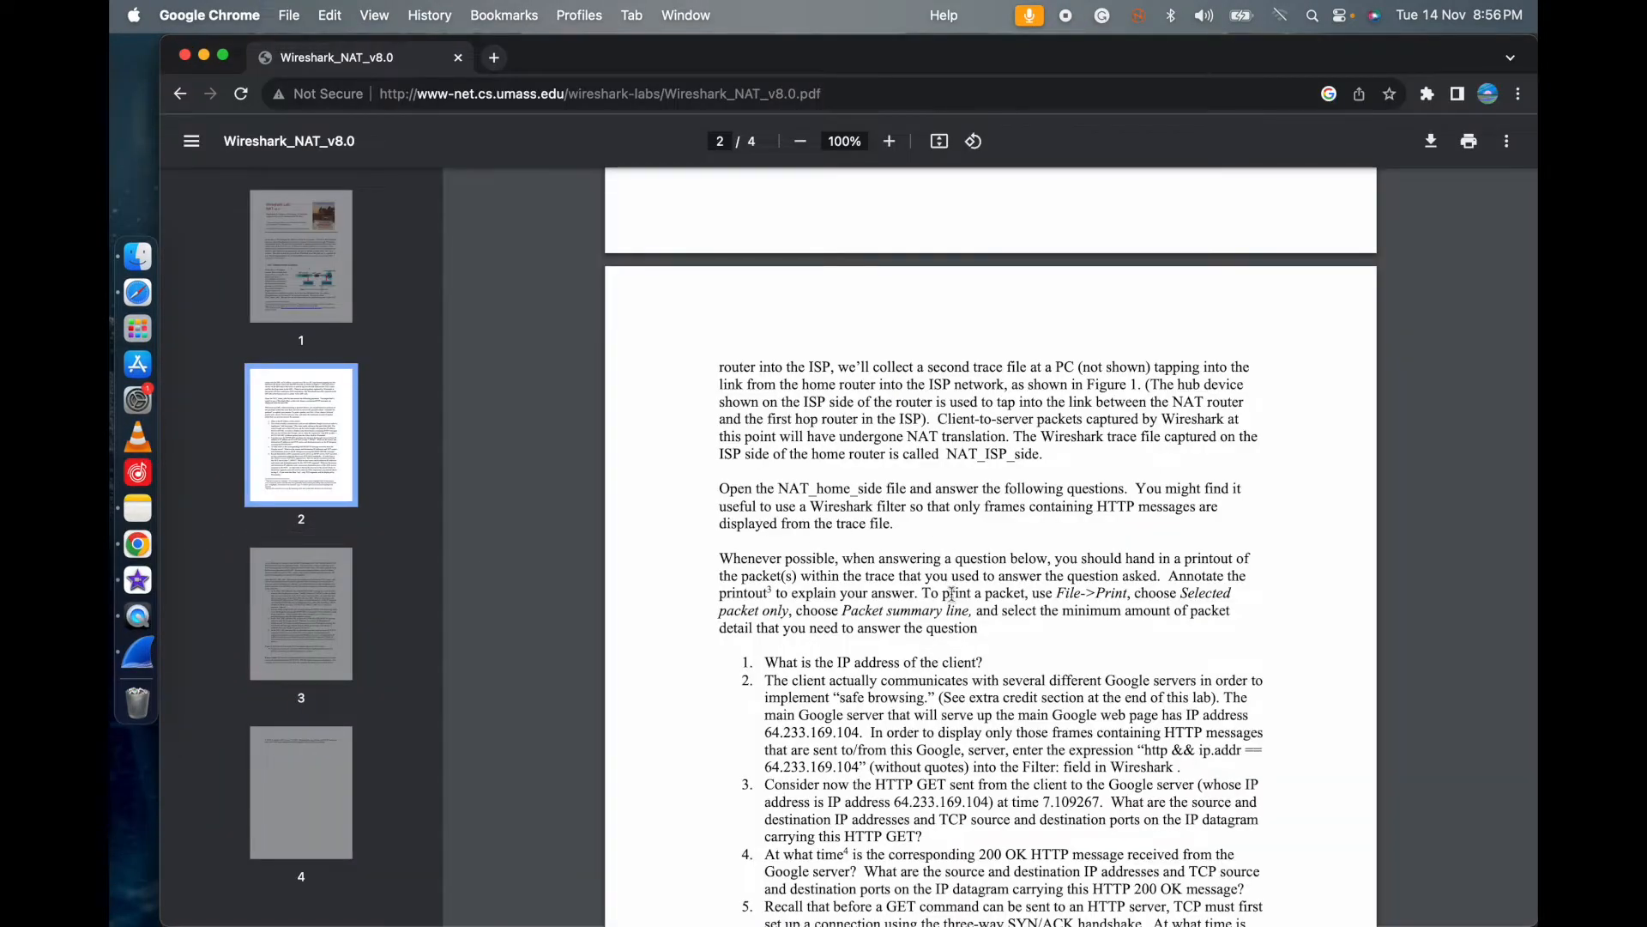
scroll(851, 697, down, 2)
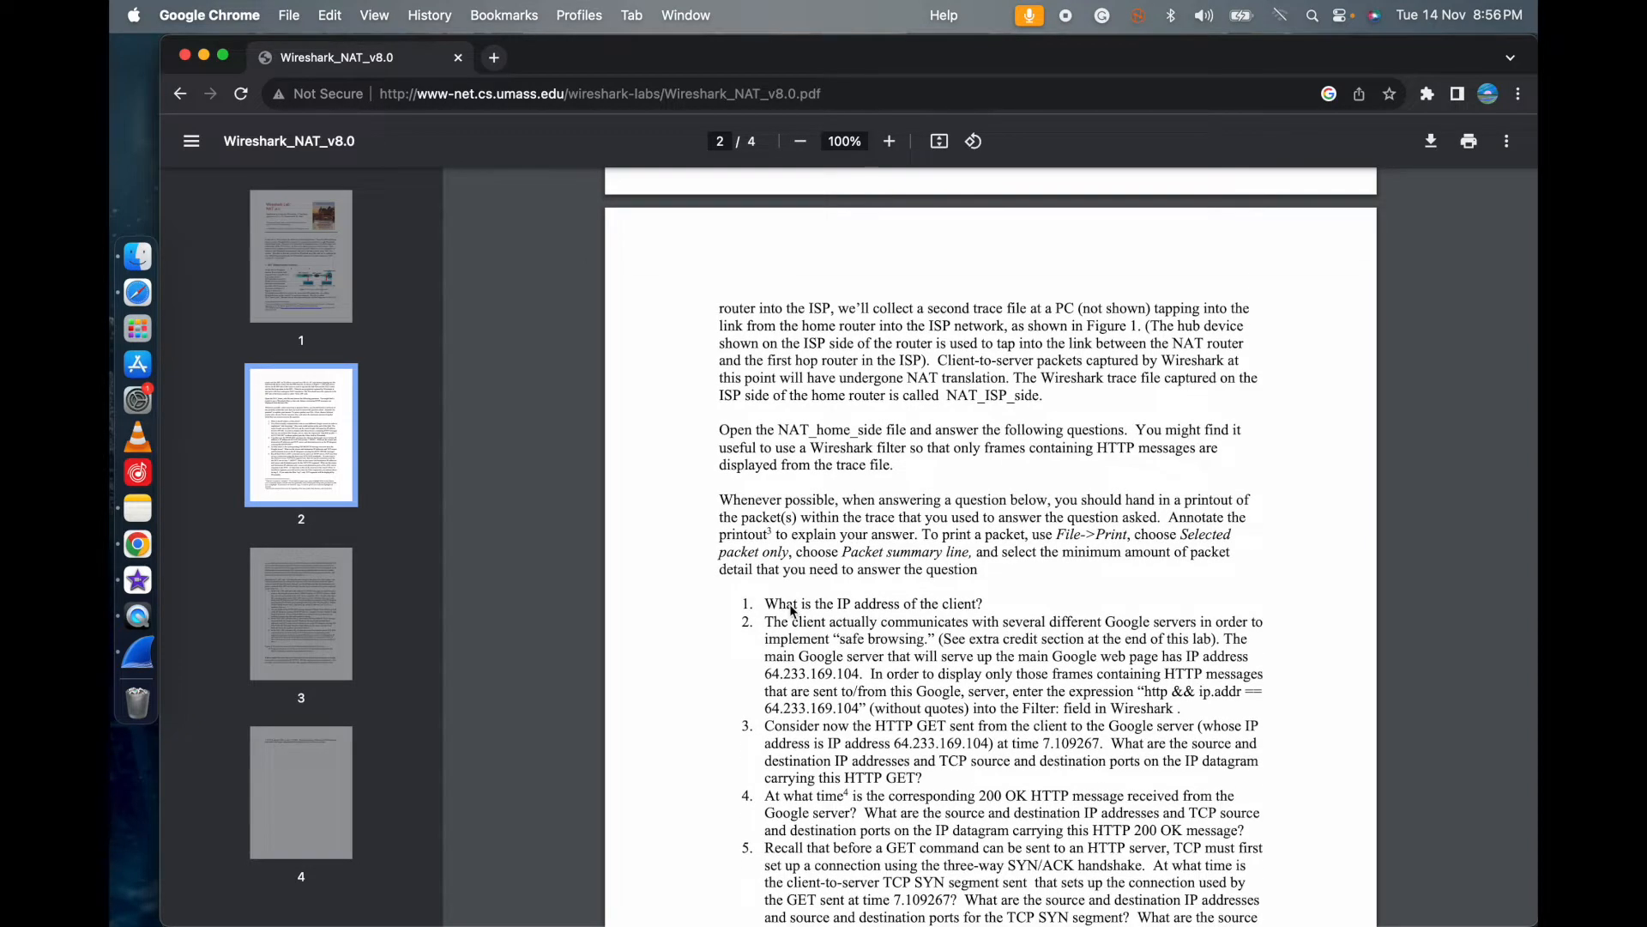
scroll(792, 611, down, 1)
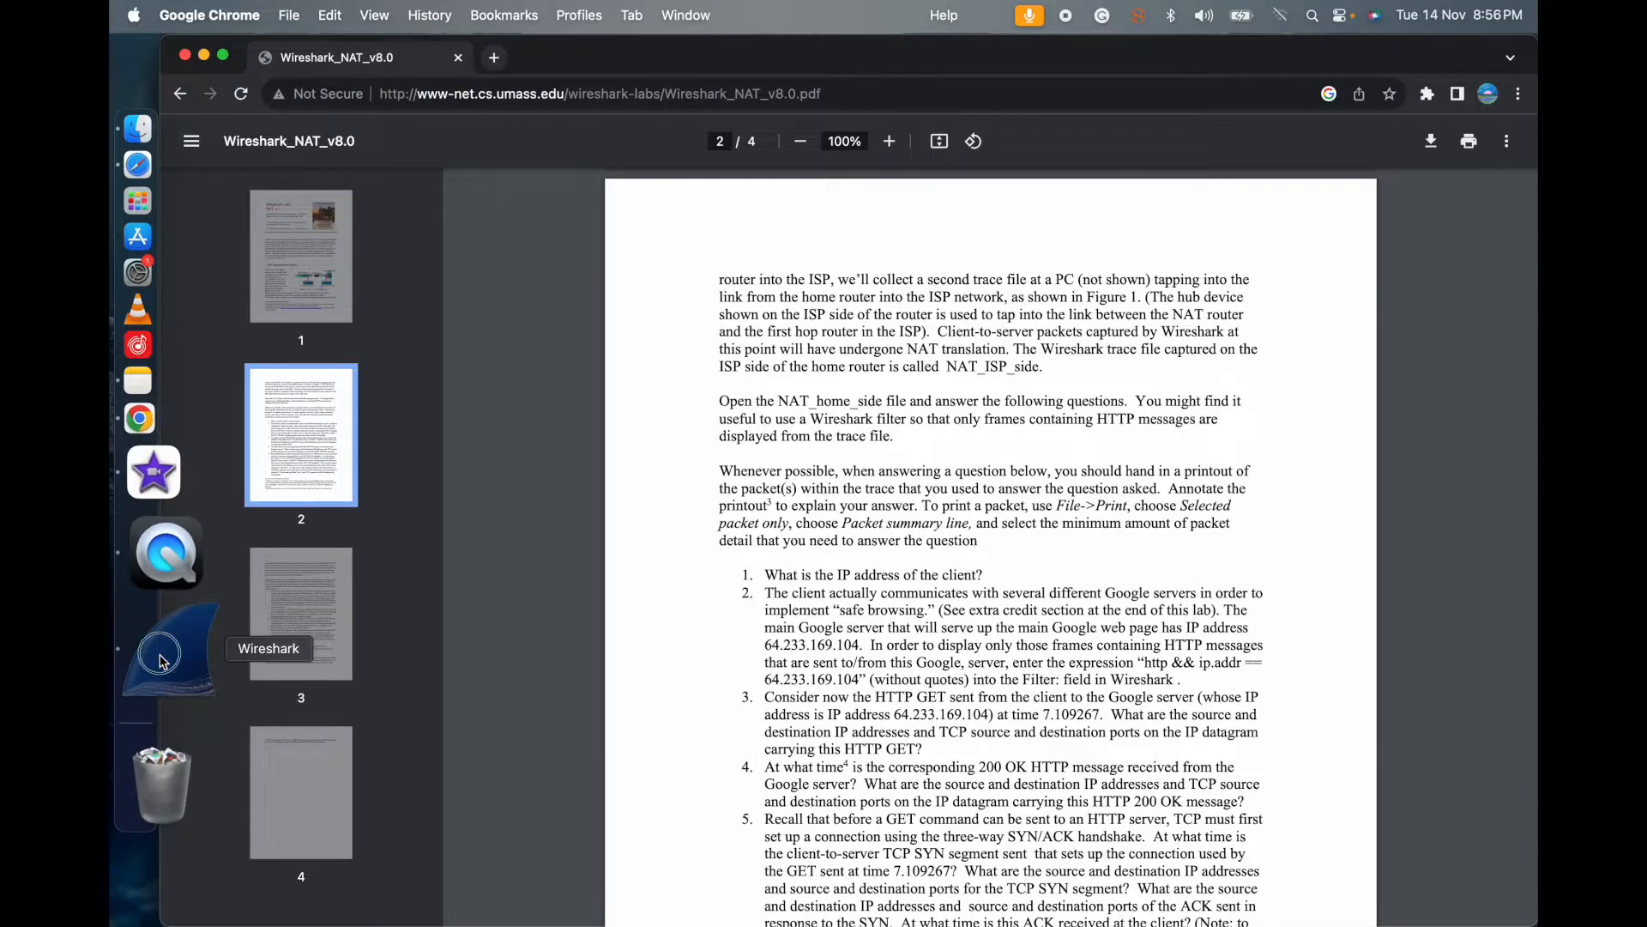
click(206, 657)
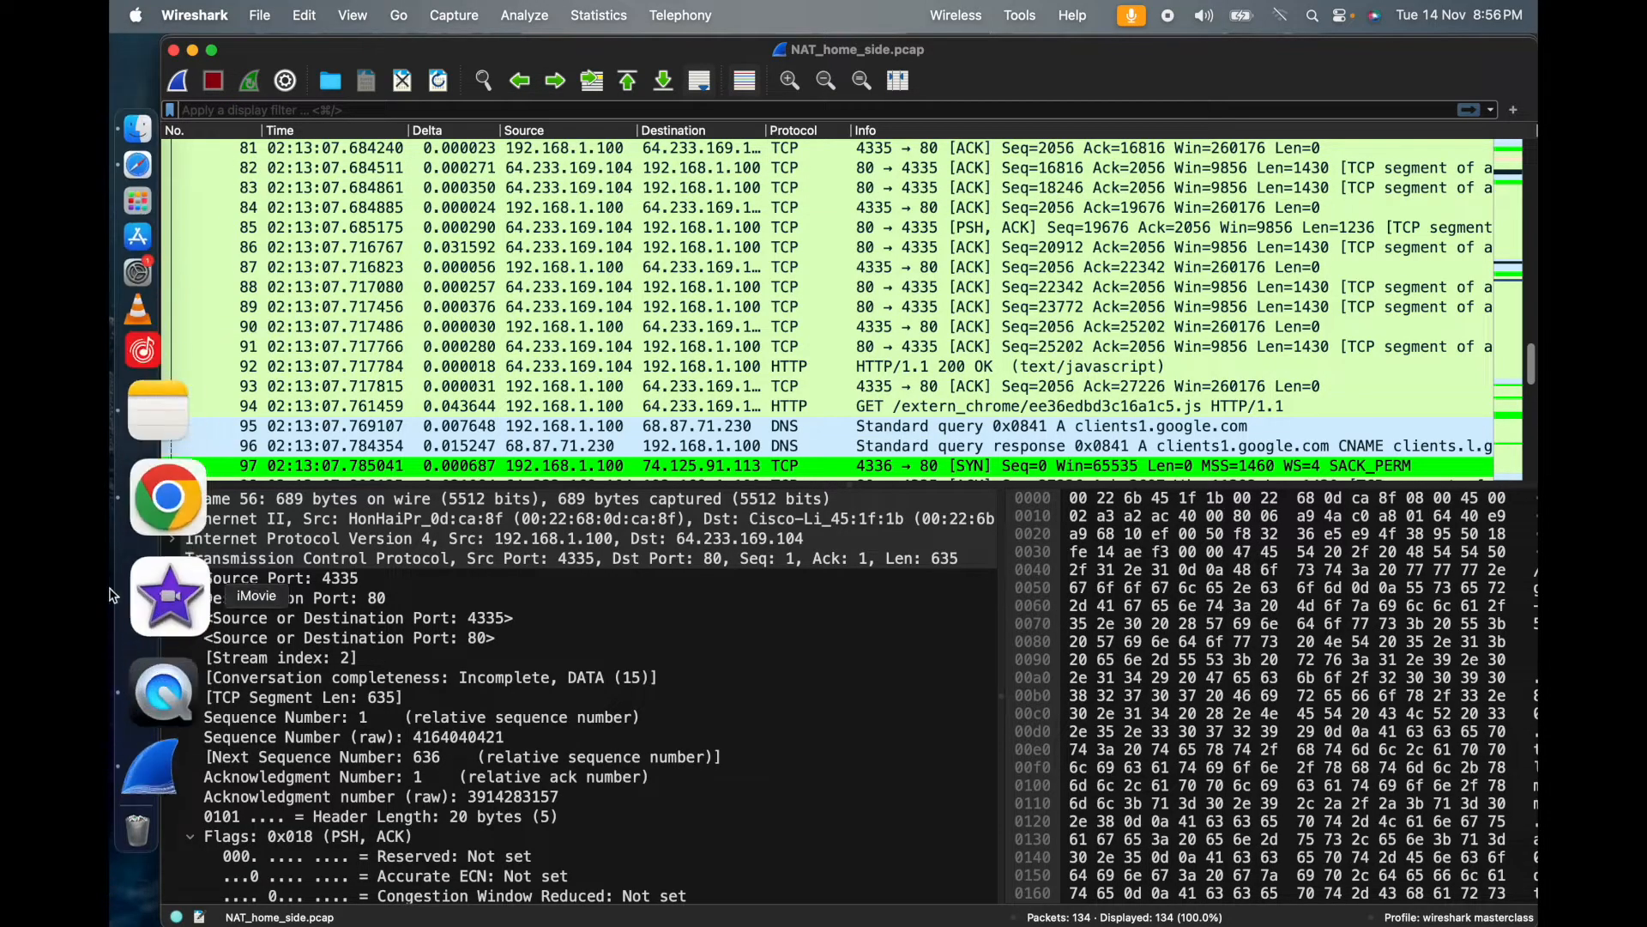
- Switch to Chrome and copy the filter expression "http && ip.addr == 64.233.169.104" from lab question 2
click(154, 292)
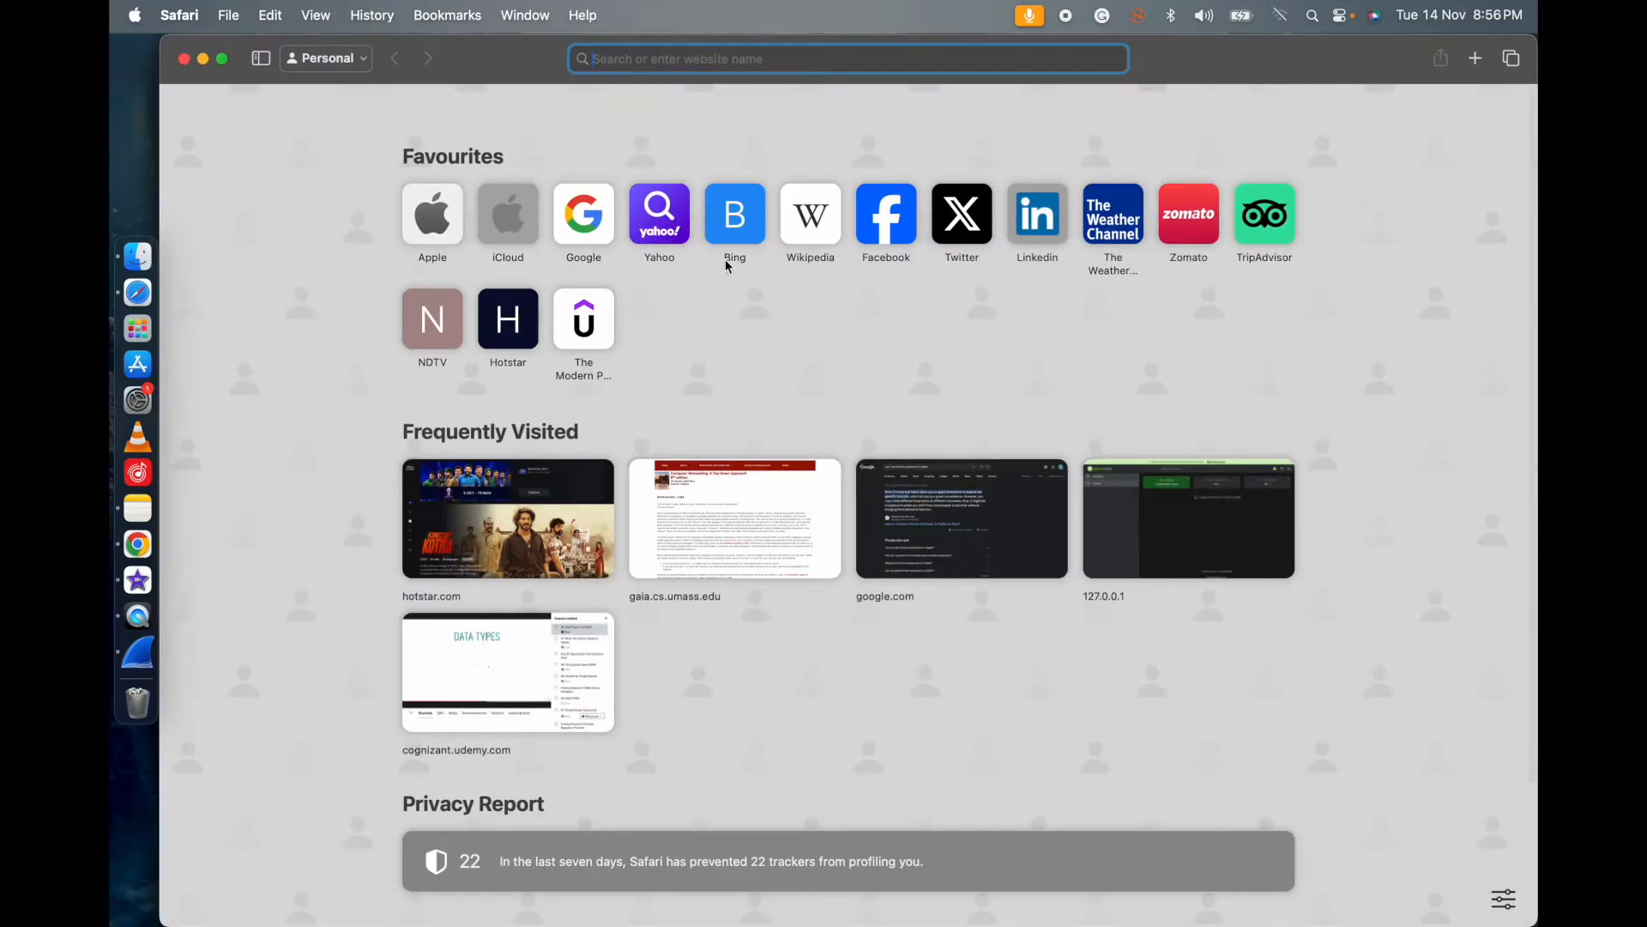
click(204, 58)
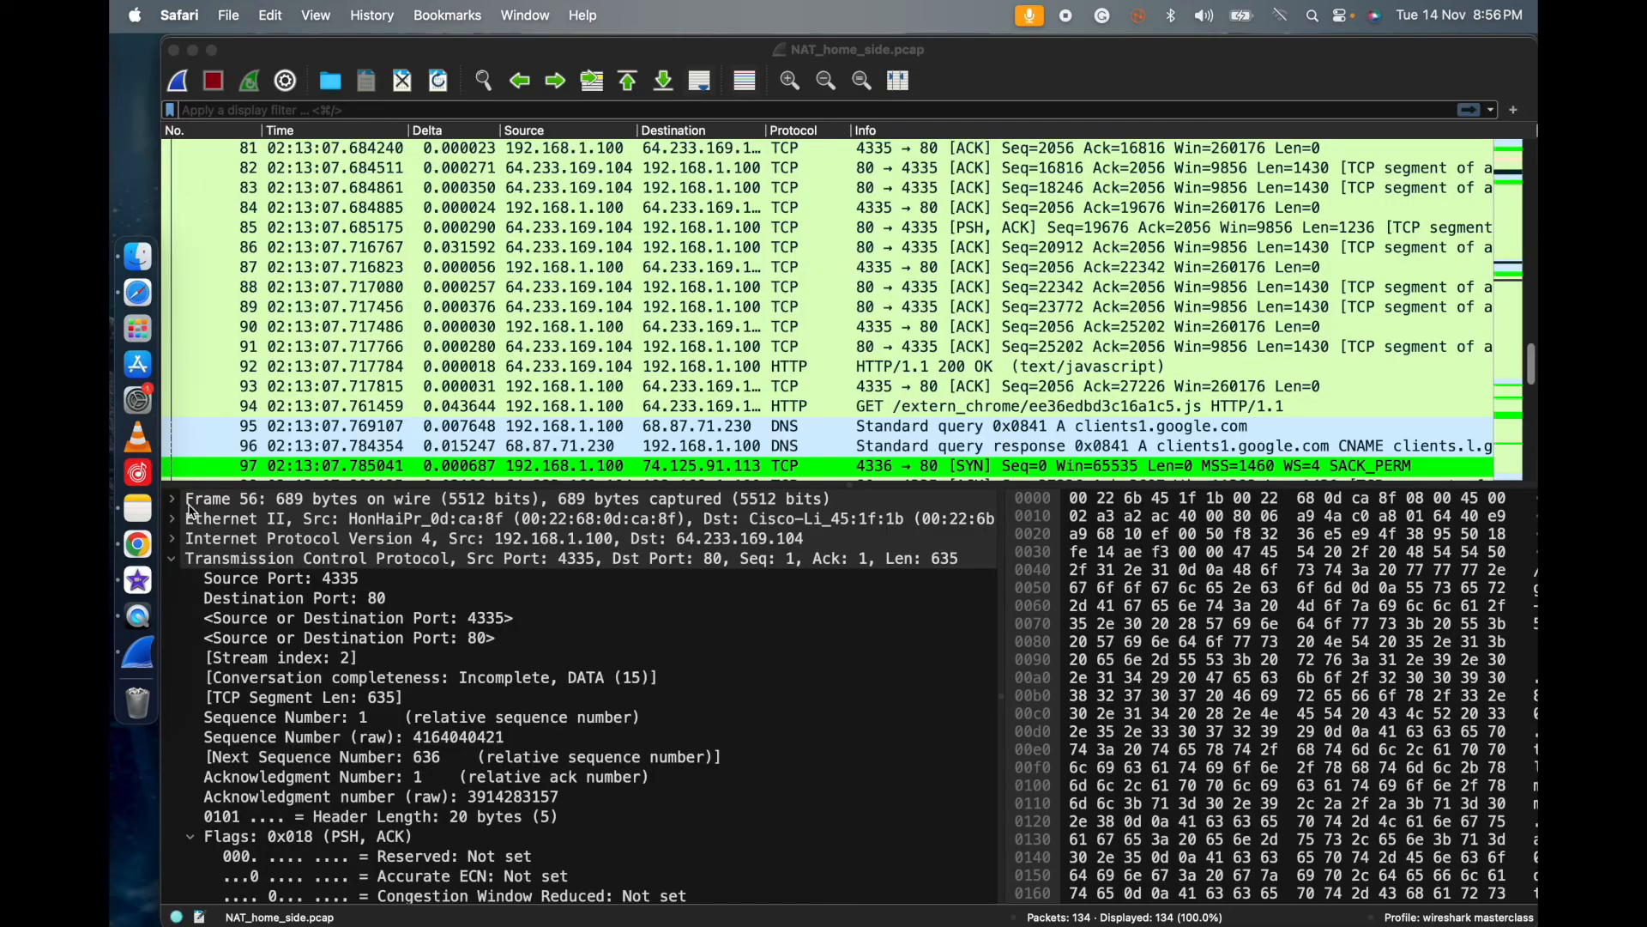
click(258, 544)
scroll(867, 635, down, 3)
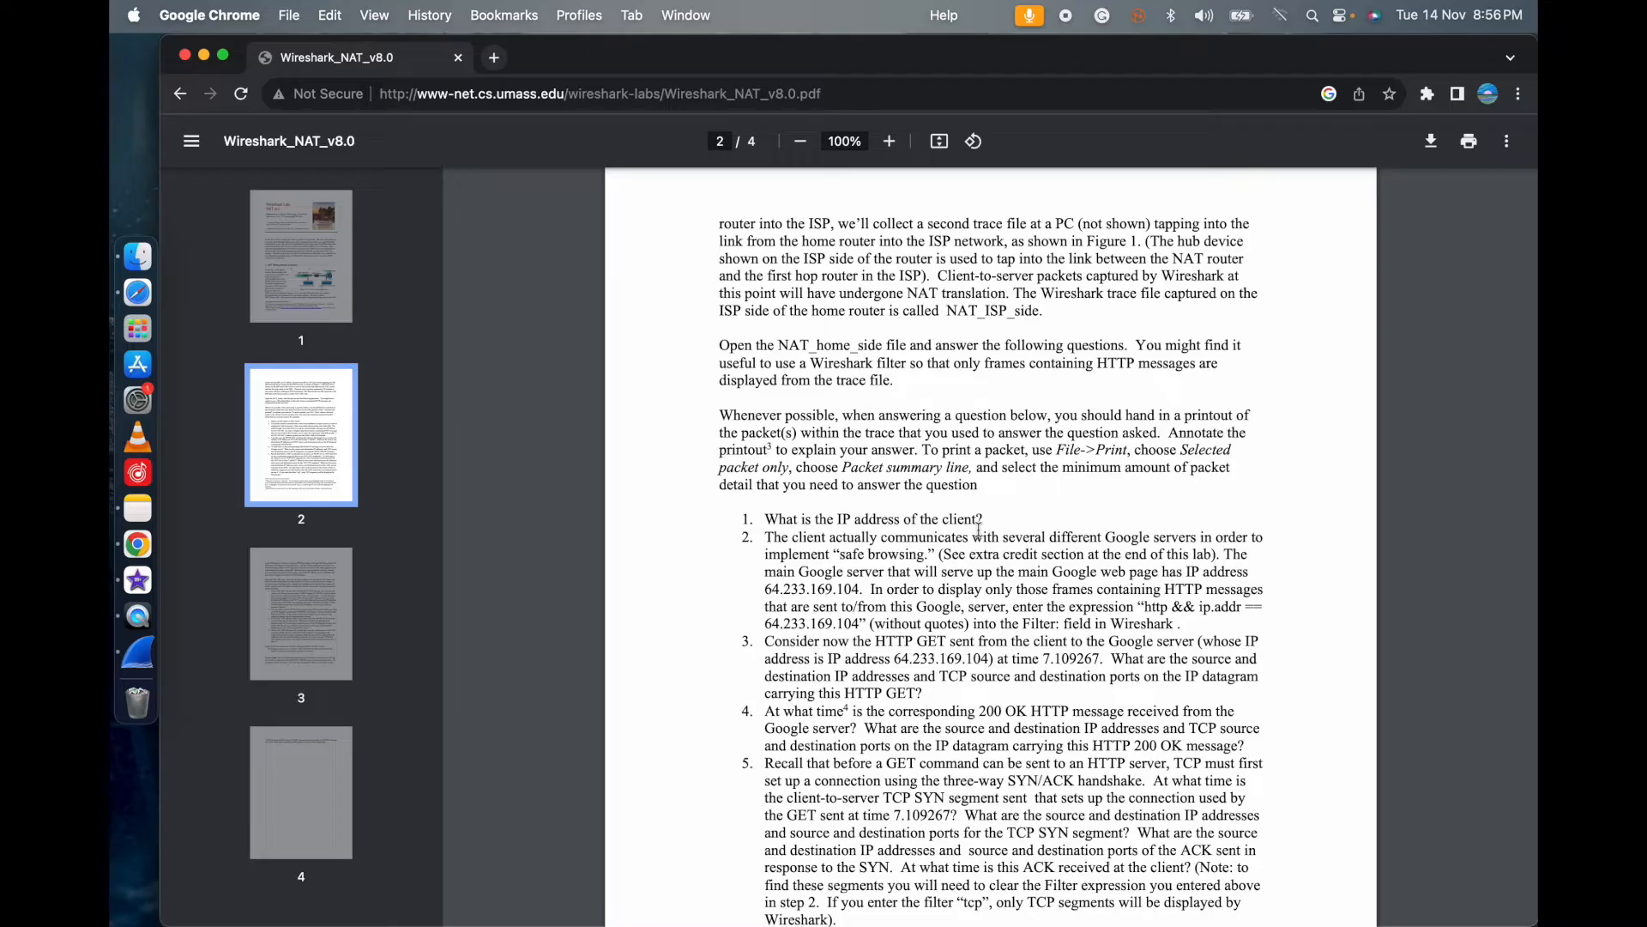
key(XF86AudioRaiseVolume)
double_click(1152, 609)
click(1142, 609)
drag(859, 624, 1146, 607)
key(super+c)
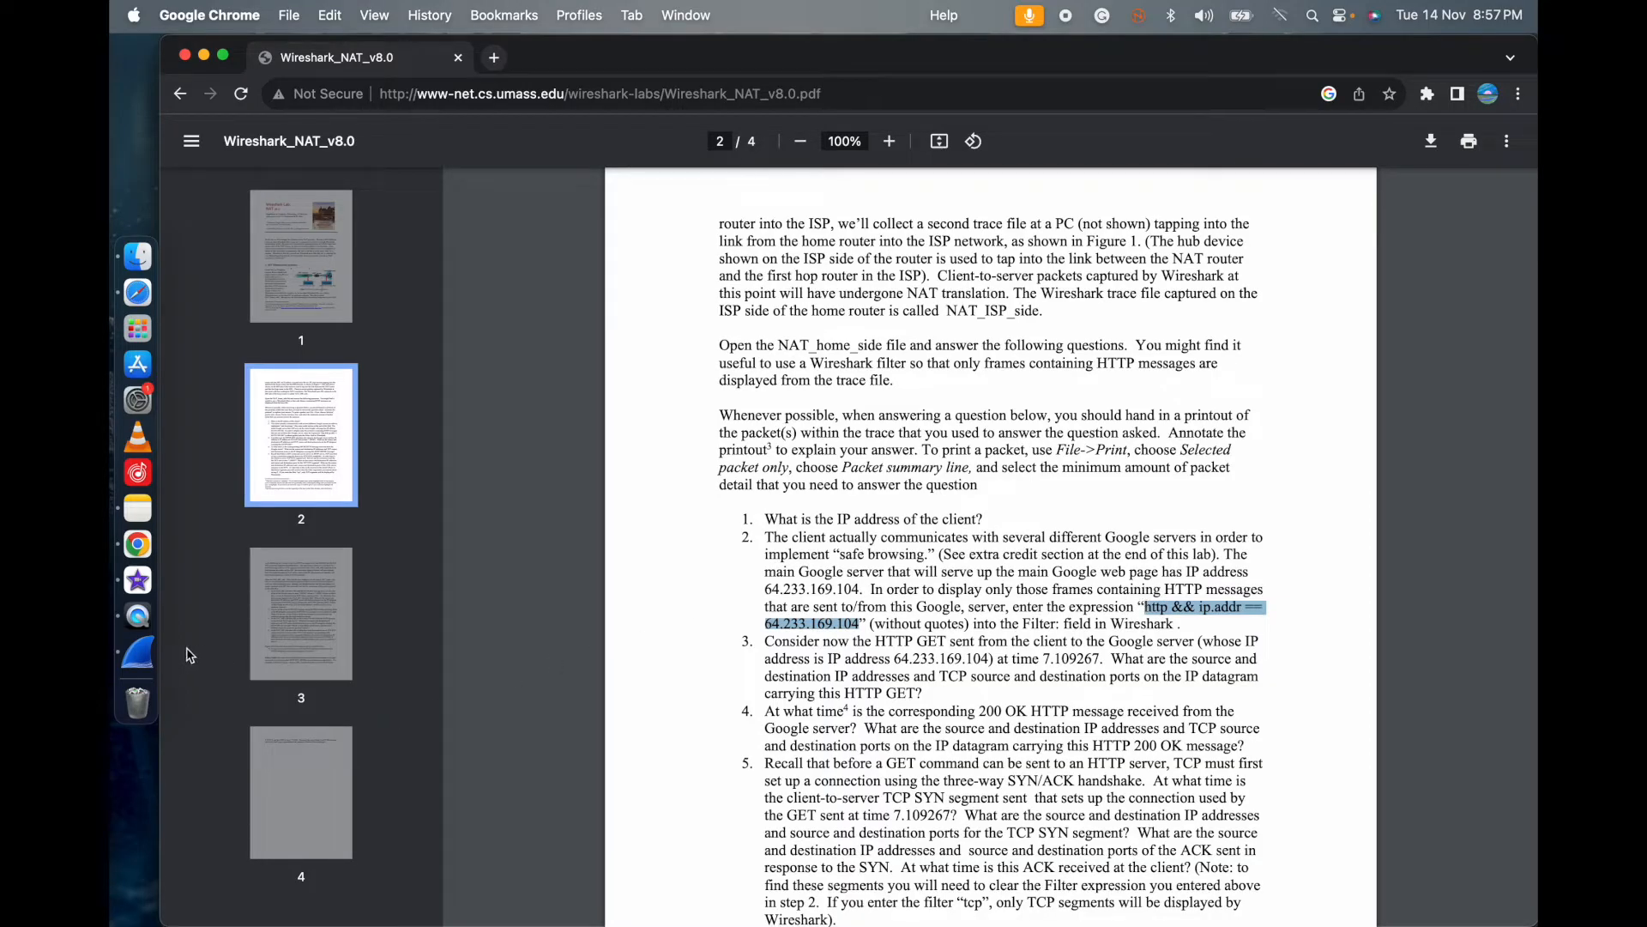
- Switch to Wireshark, apply the display filter http && ip.addr == 64.233.169.104 and look over the first GET and 200 OK packets
click(137, 654)
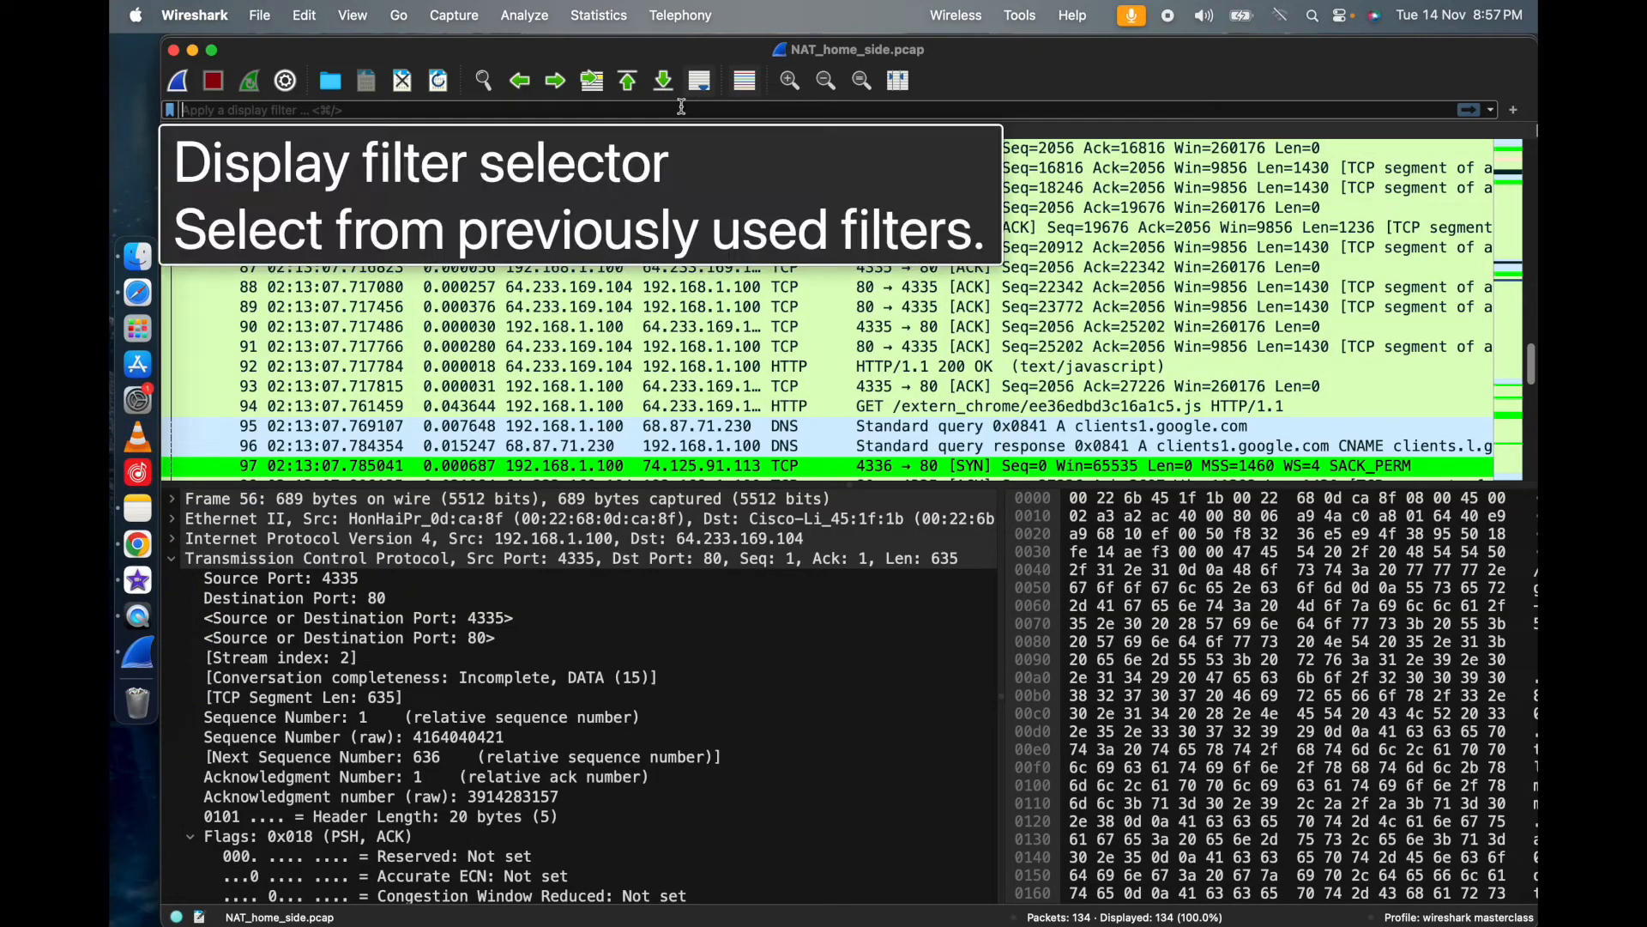
key(super+v)
key(Return)
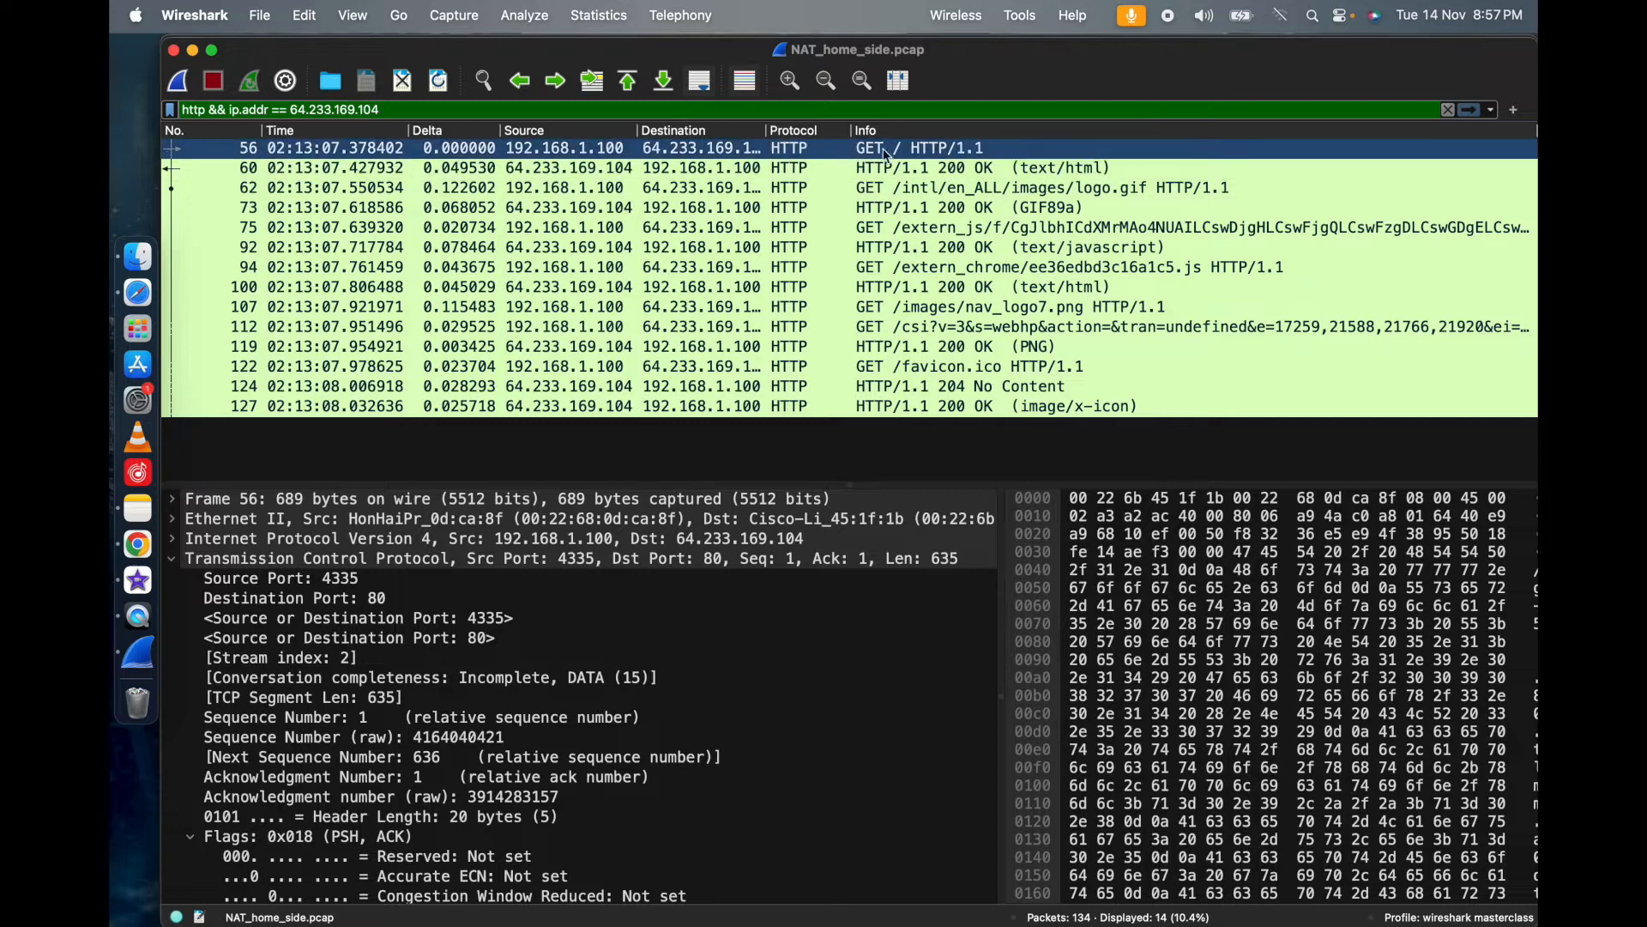
click(949, 170)
click(875, 153)
click(931, 169)
click(883, 211)
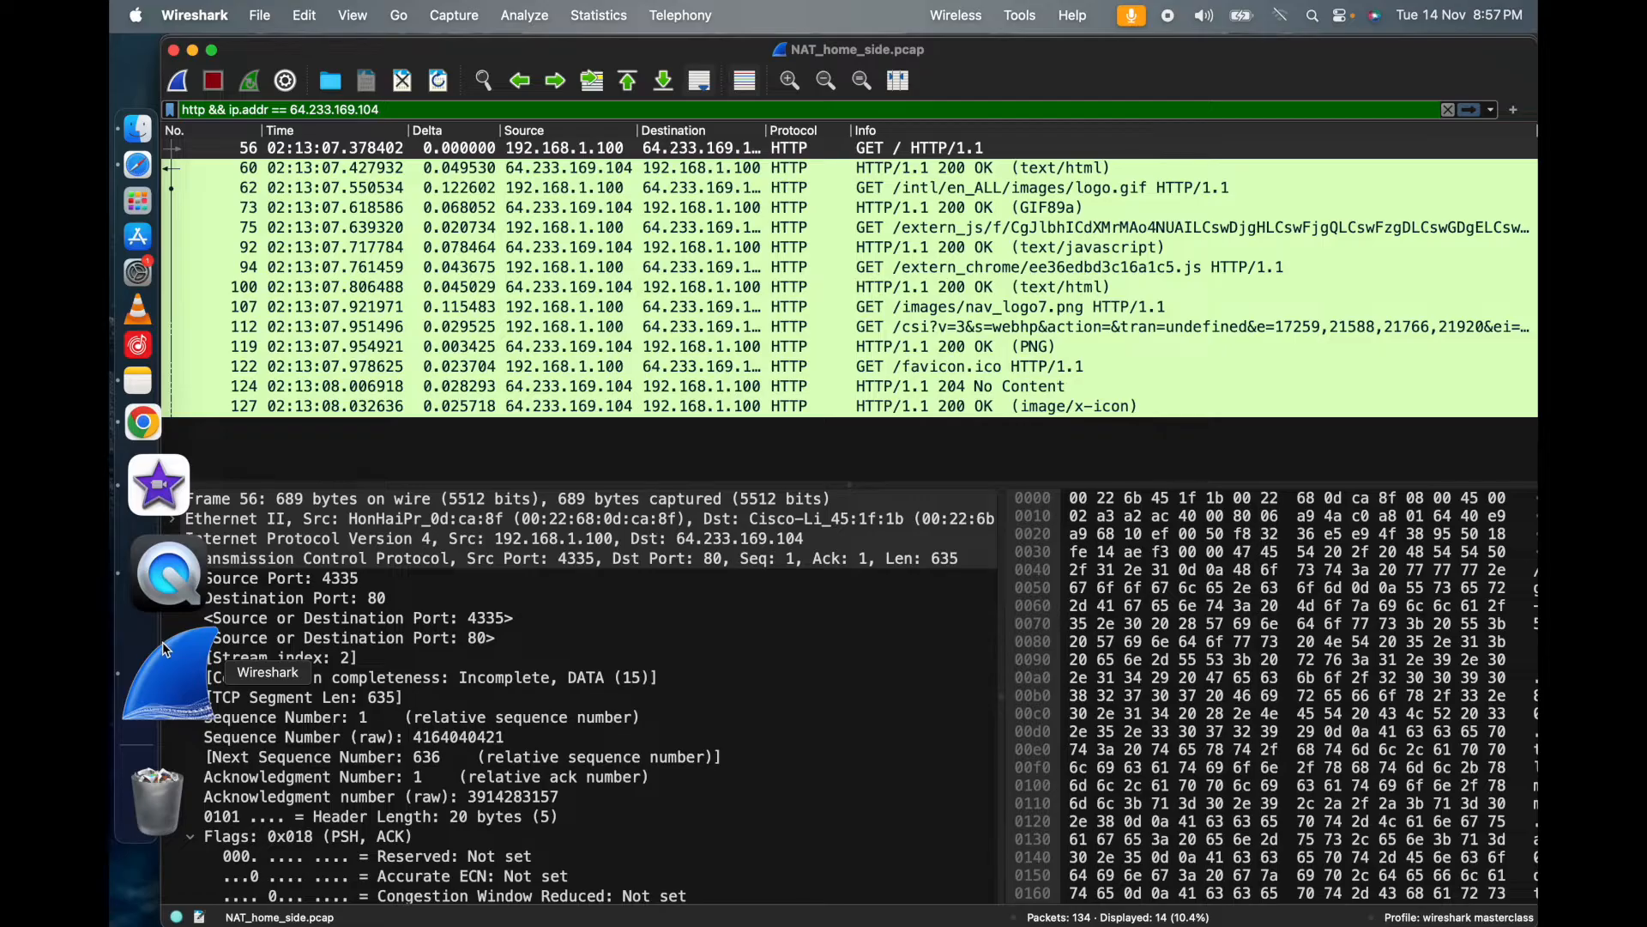
- Switch to Chrome, clear the text selection and read lab question 3 about the HTTP GET's addresses and ports
click(165, 291)
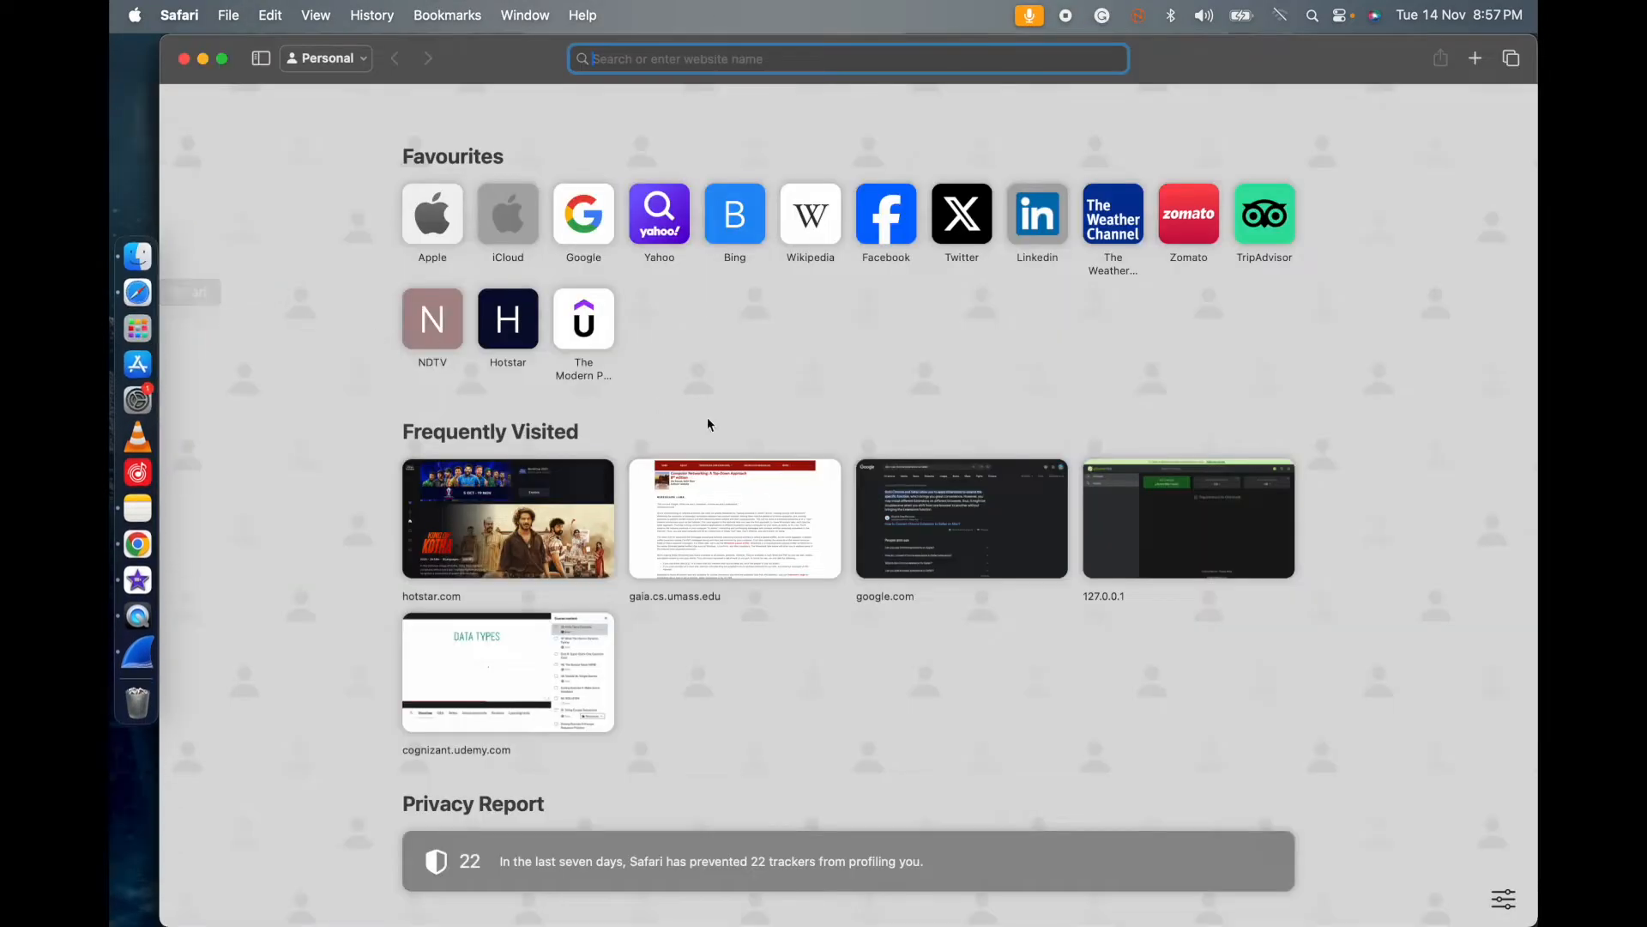
click(184, 59)
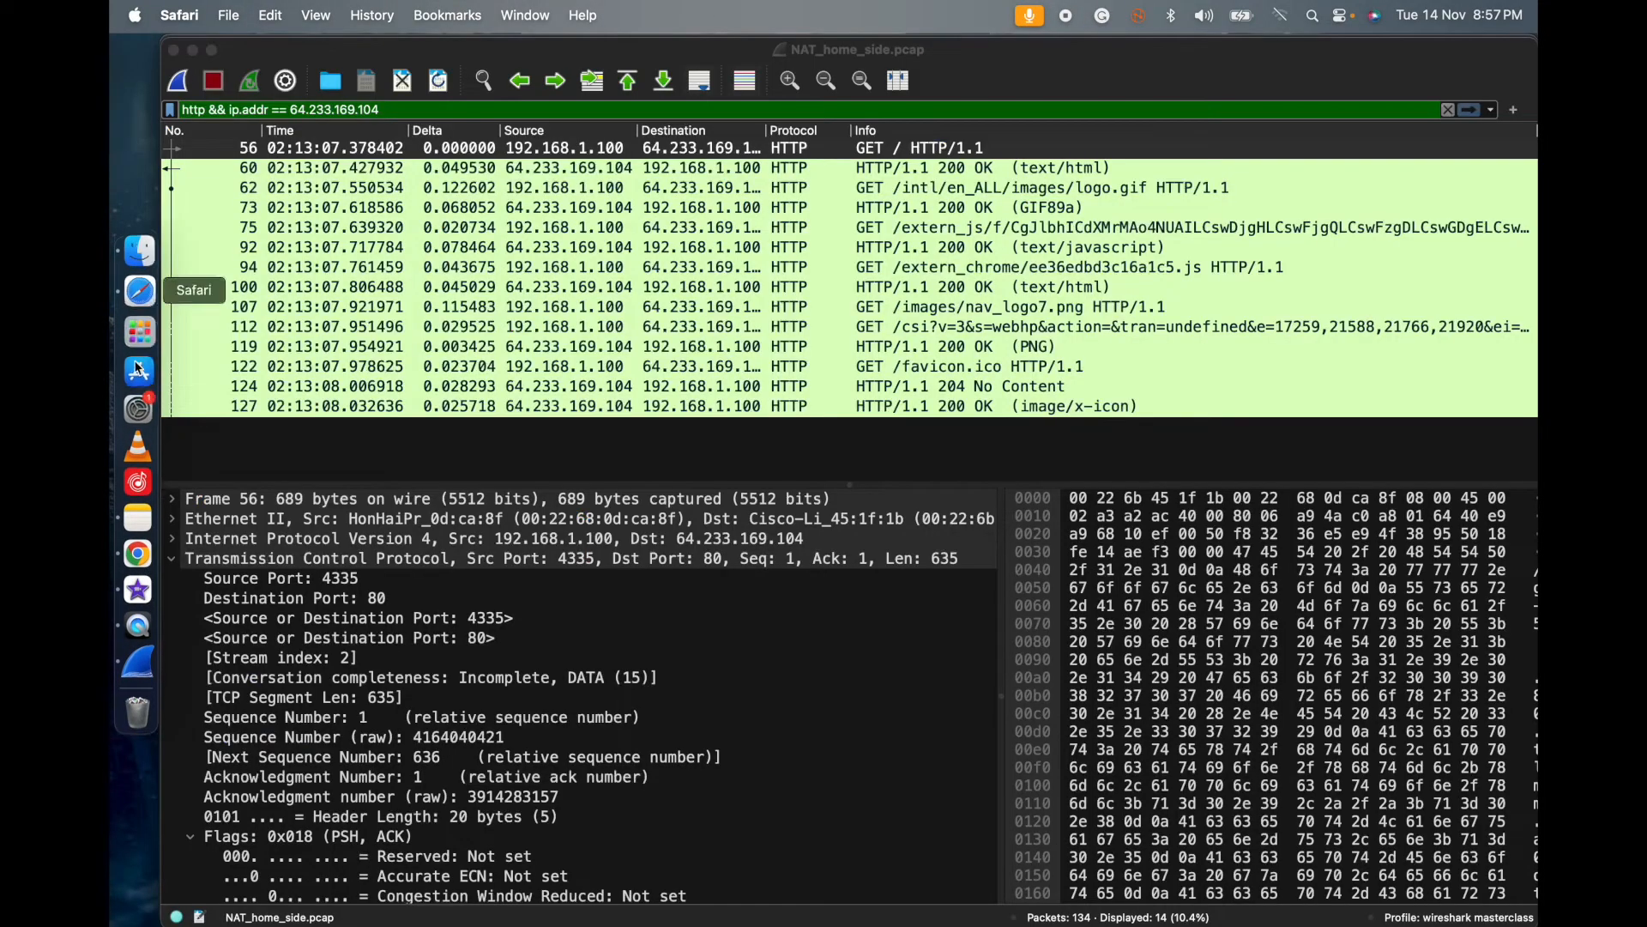
click(138, 553)
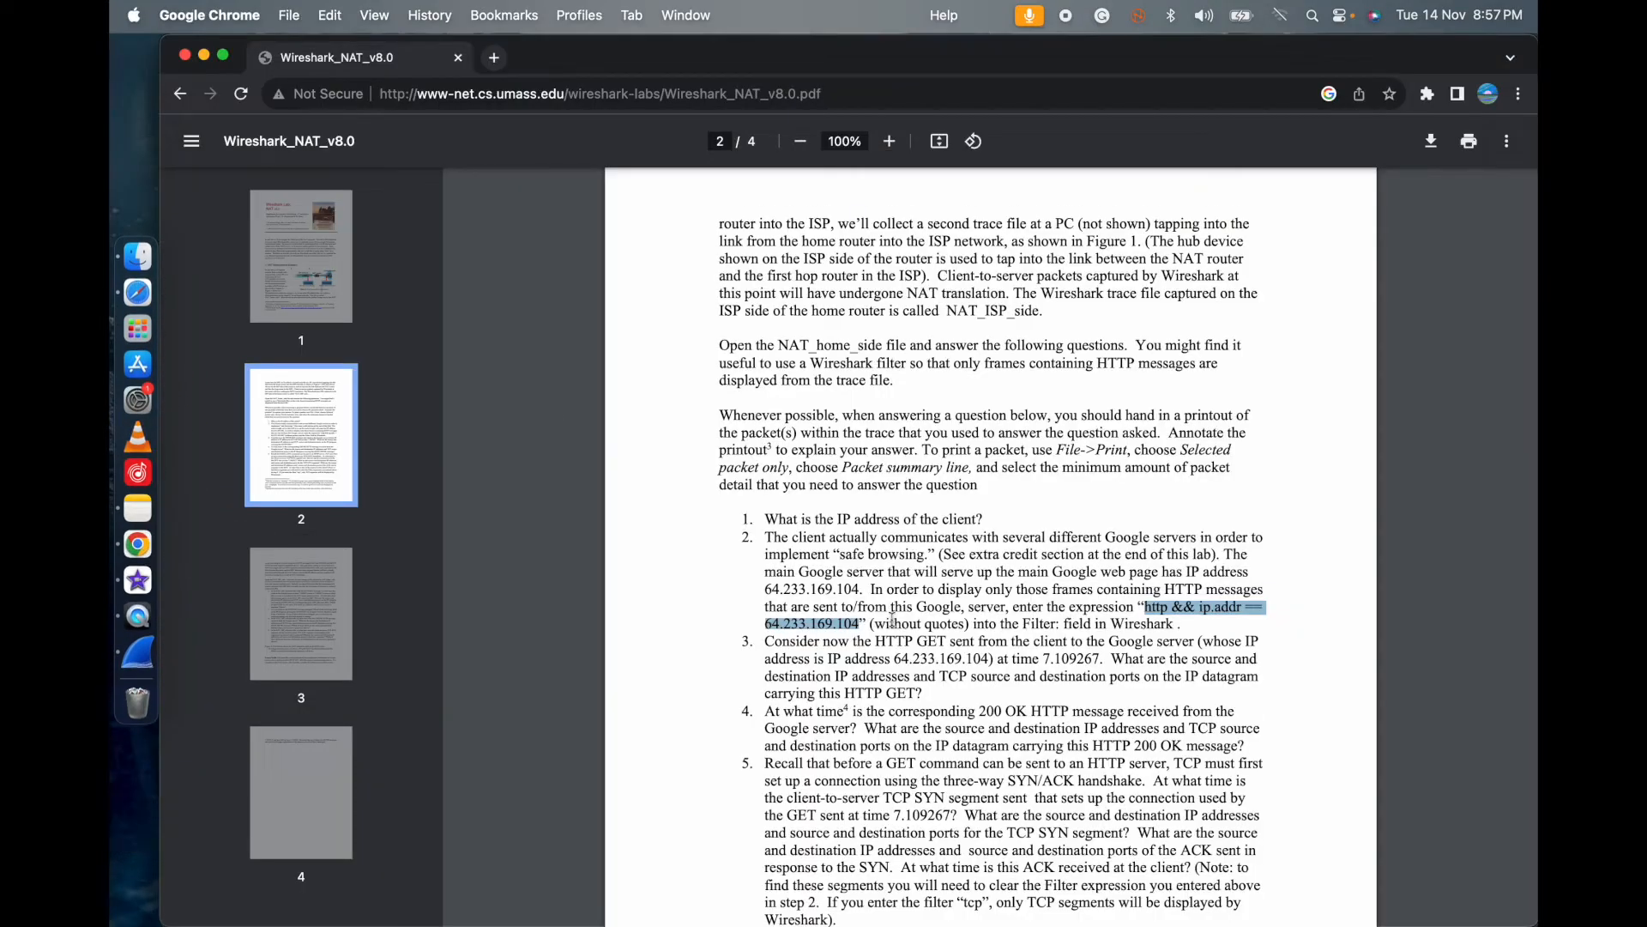
click(903, 686)
scroll(828, 641, down, 1)
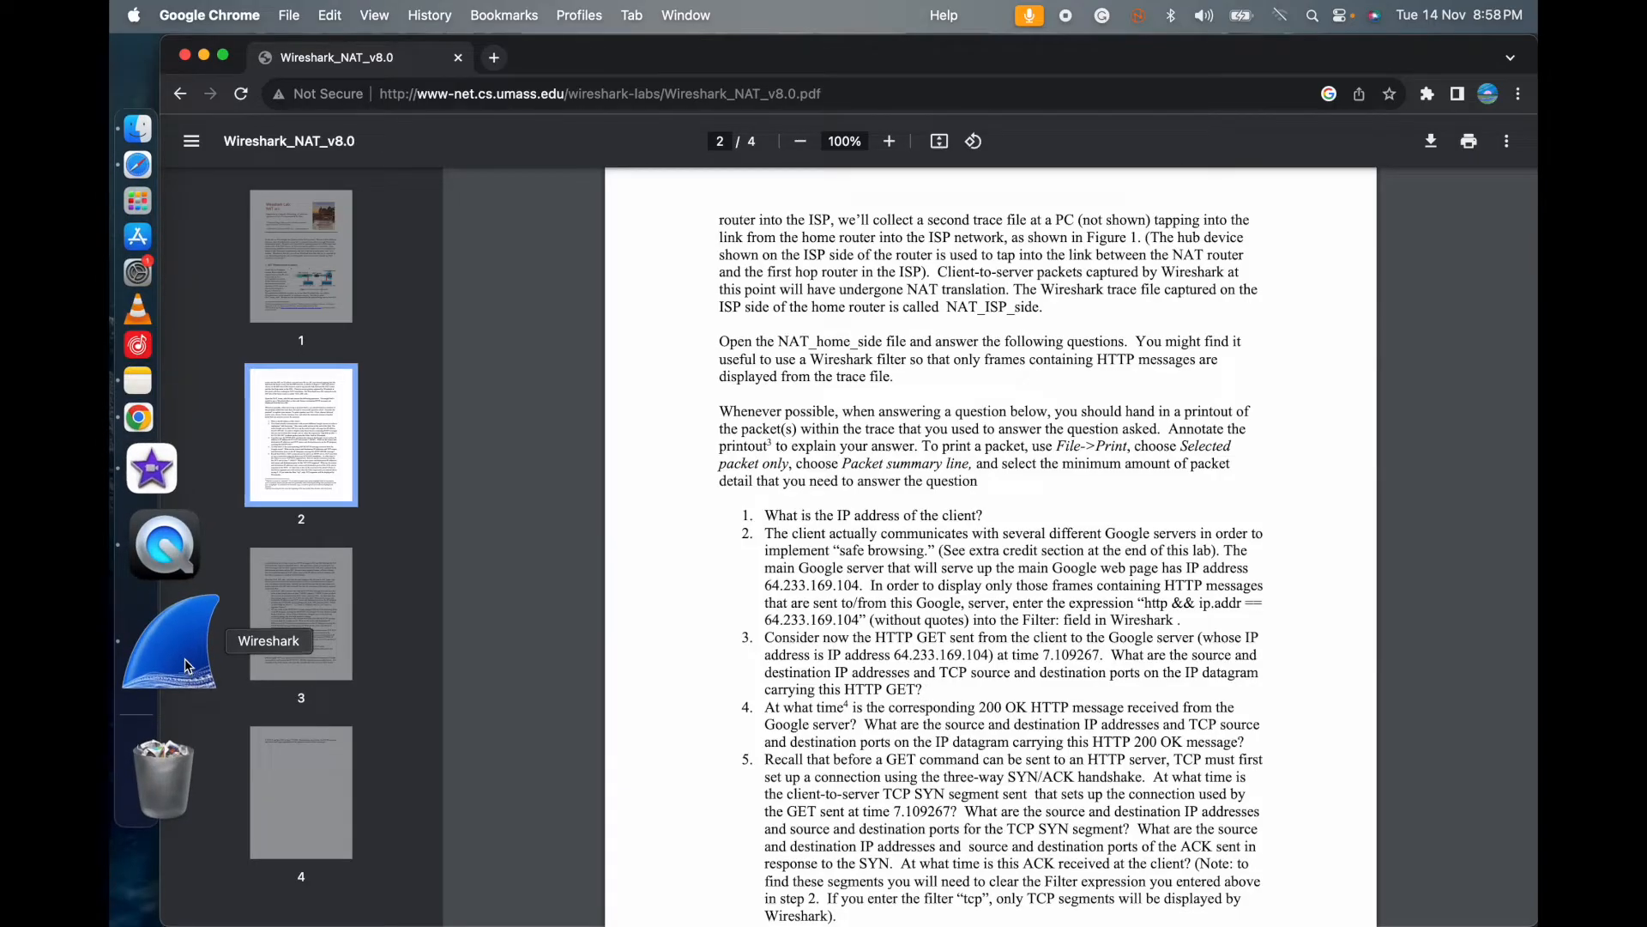
- Switch to Wireshark and widen the Destination column to show the full IP addresses, checking the first GET's addresses and ports
click(188, 665)
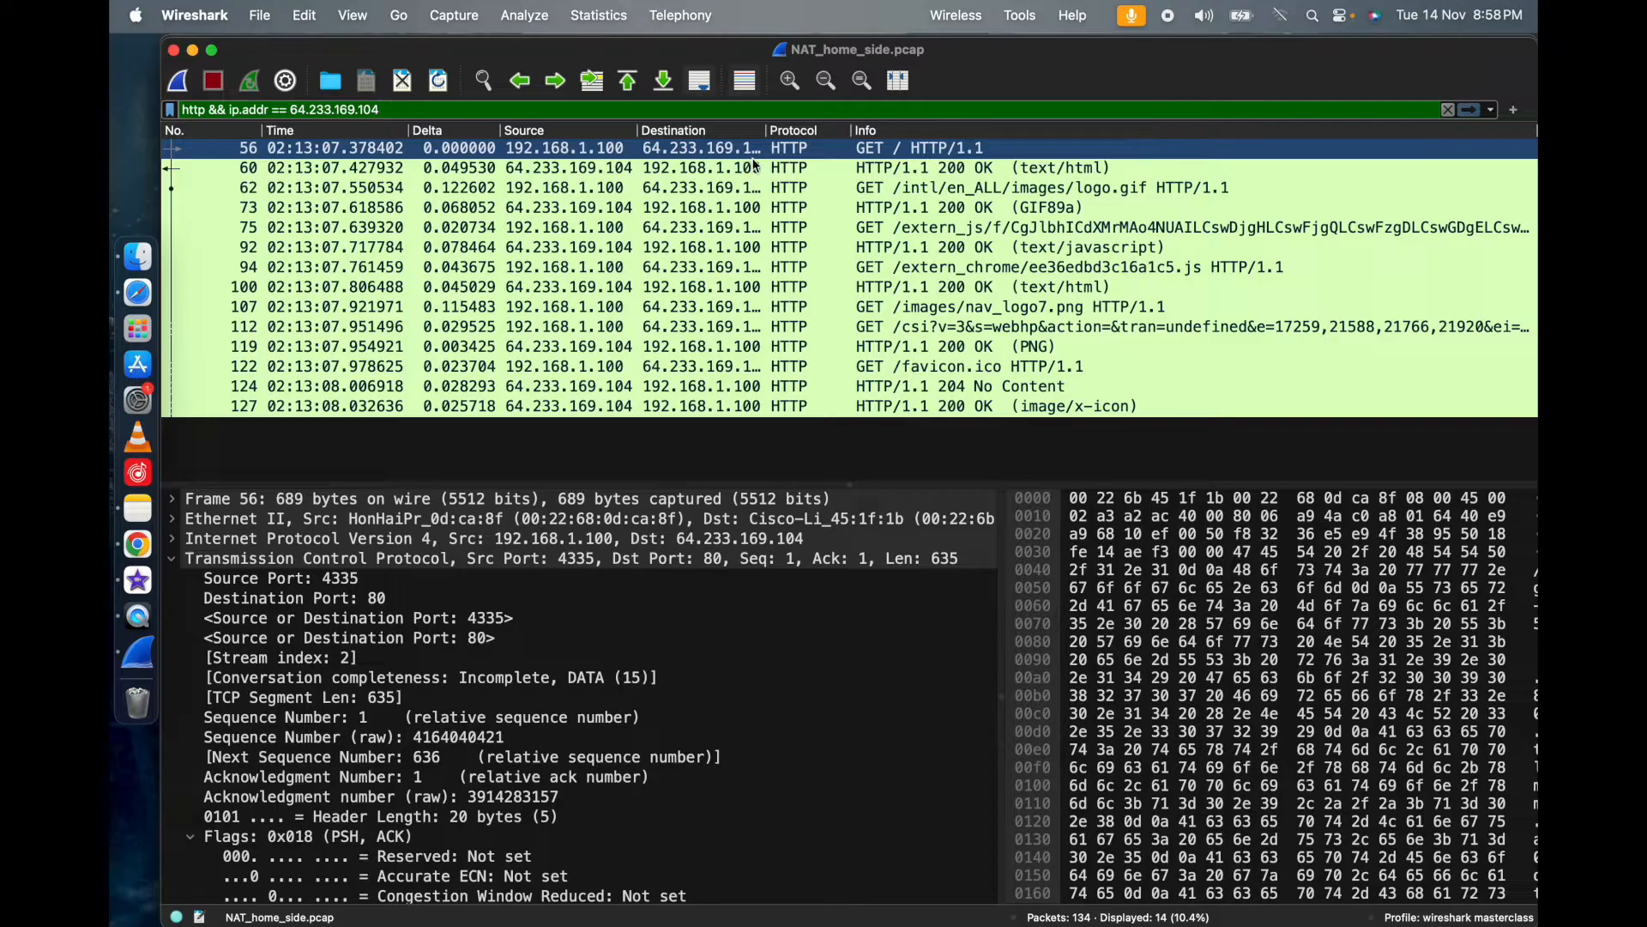
drag(766, 131, 855, 130)
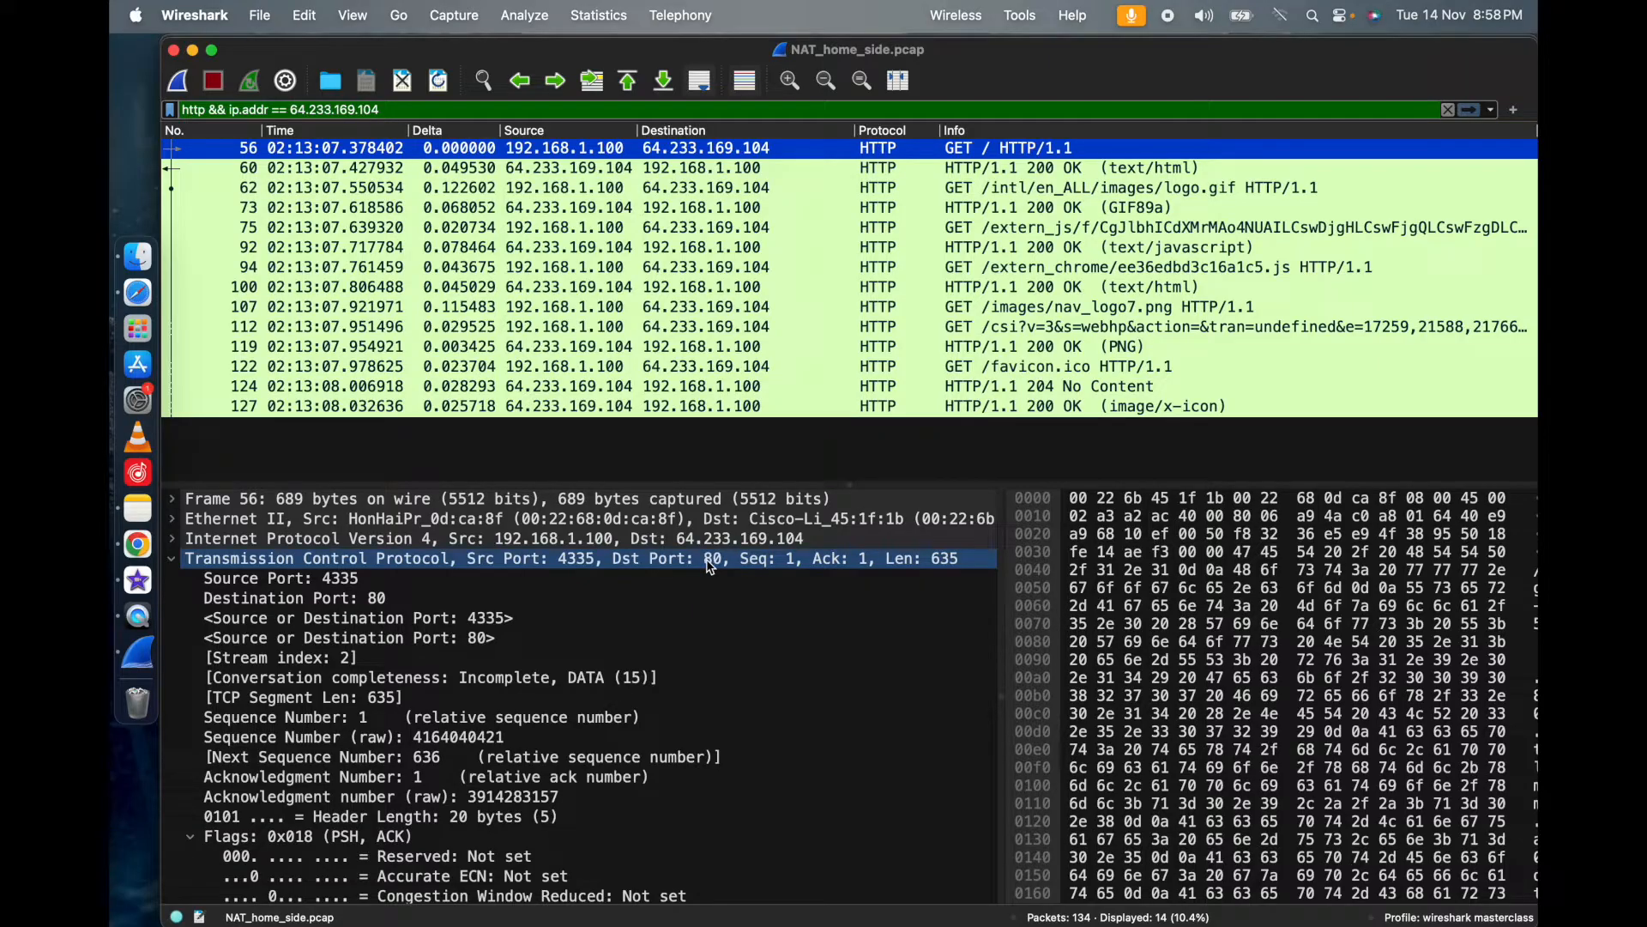
- Switch to Chrome and read lab question 4 about the corresponding 200 OK message's time, addresses and ports
click(158, 295)
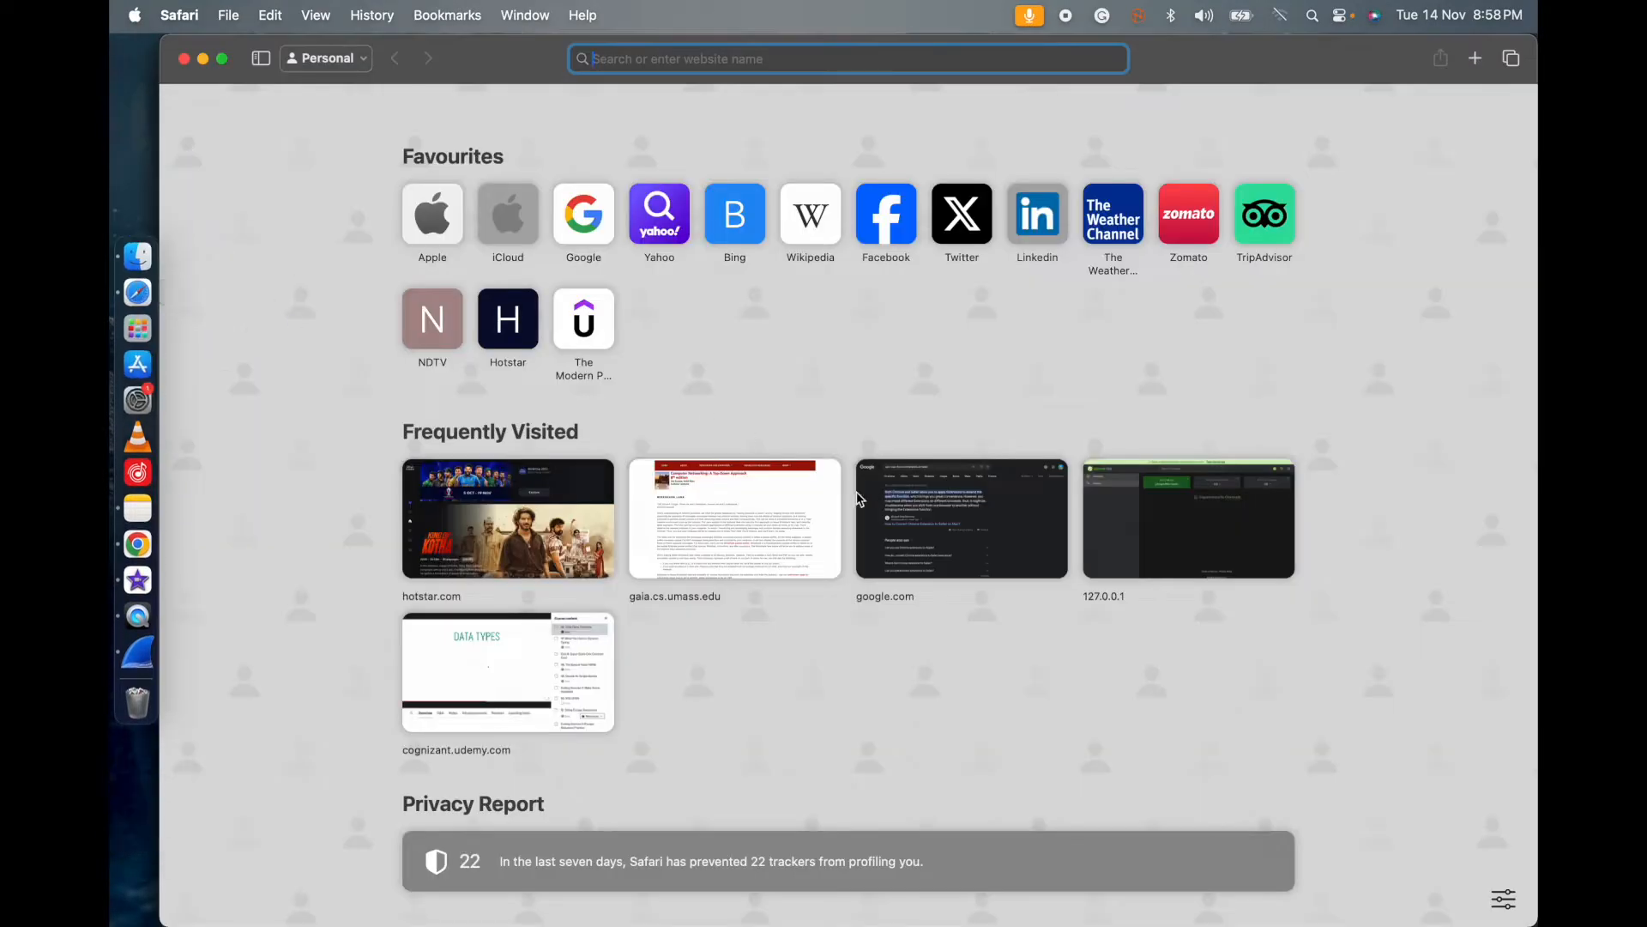
click(170, 10)
click(255, 361)
click(150, 543)
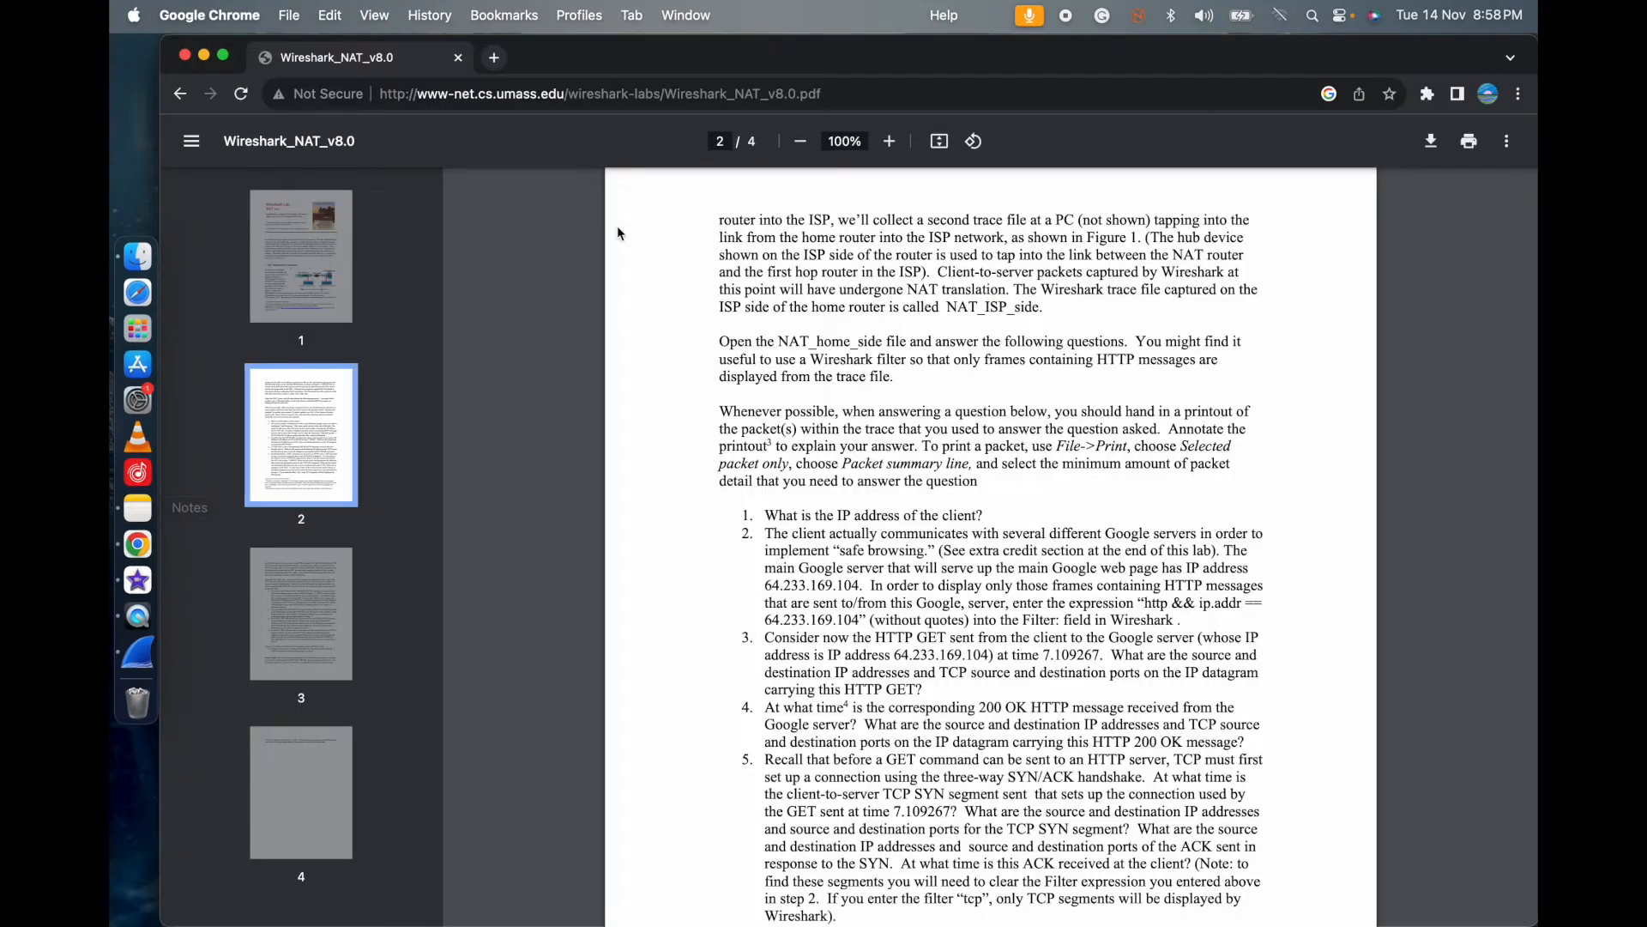
scroll(754, 580, down, 1)
scroll(754, 580, down, 1)
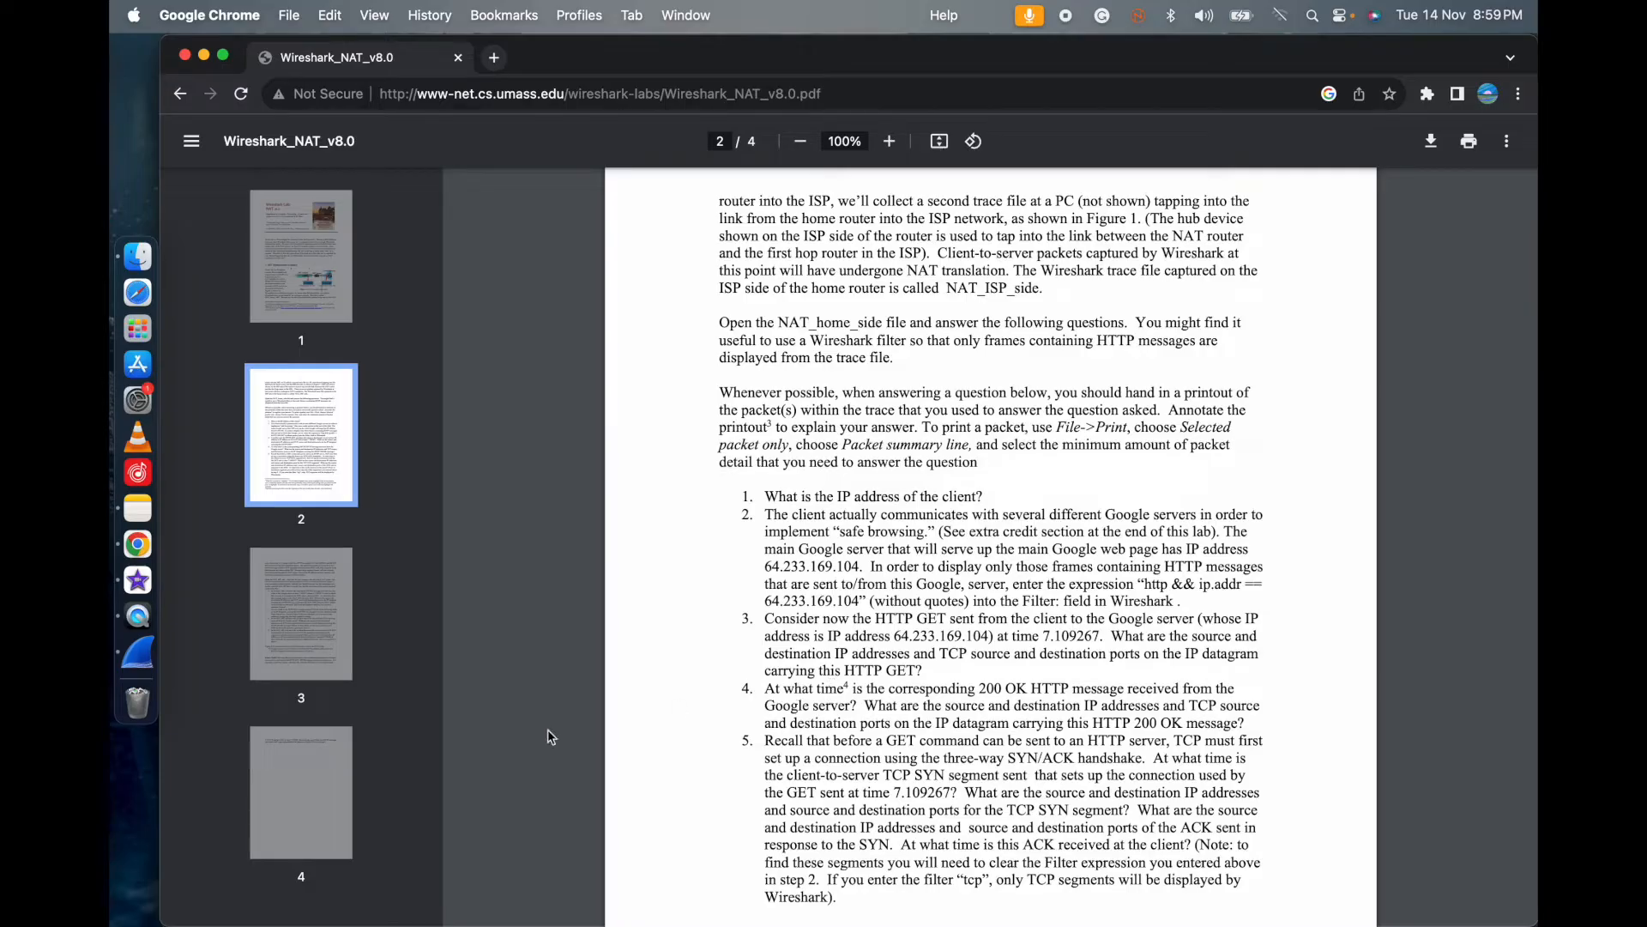
- Switch to Wireshark and select the first 200 OK (text/html) response, packet 60, to examine its time, addresses and TCP ports
click(143, 661)
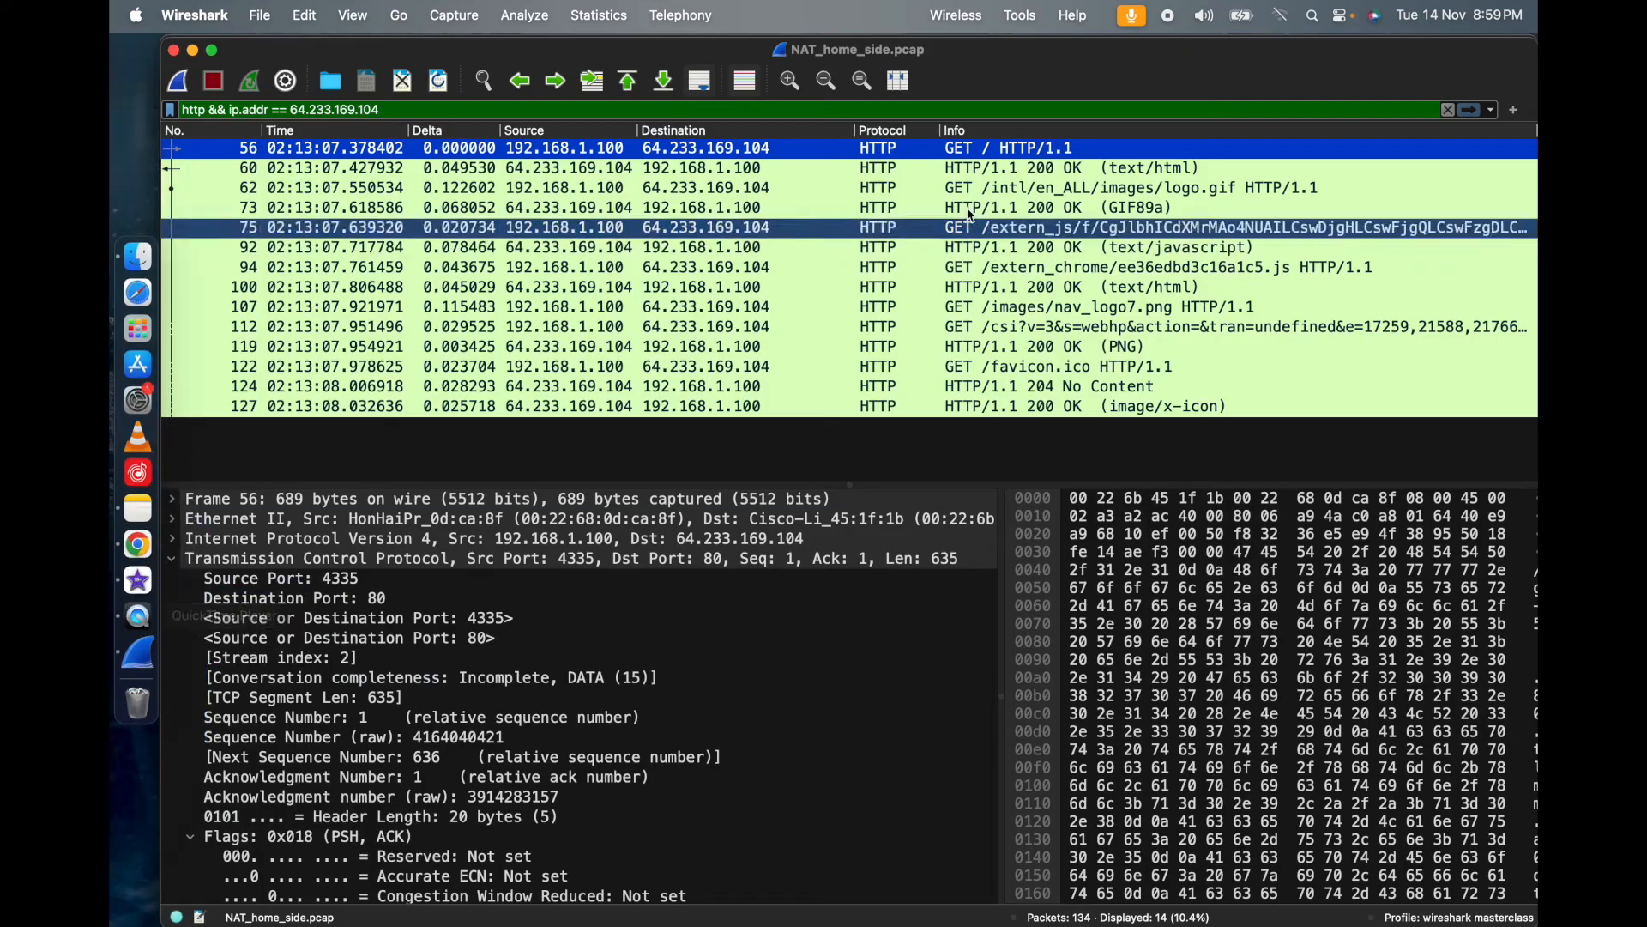
click(1093, 169)
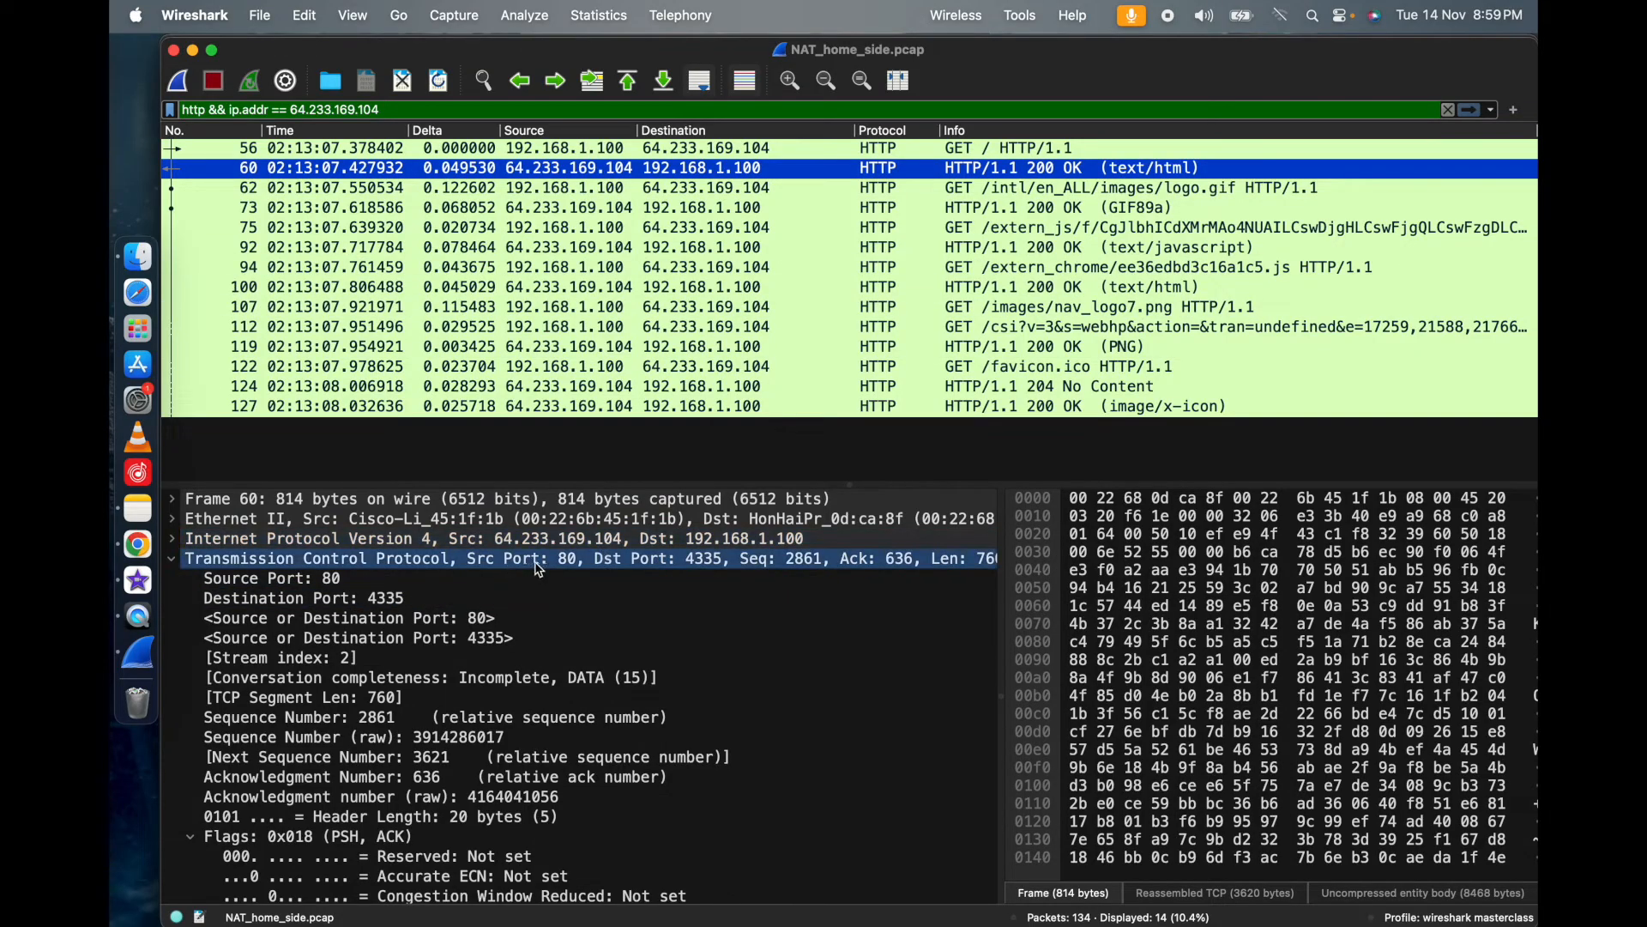
- Check the source and destination ports in the TCP header of the 200 OK response, packet 60
click(429, 580)
click(402, 564)
click(159, 302)
click(180, 14)
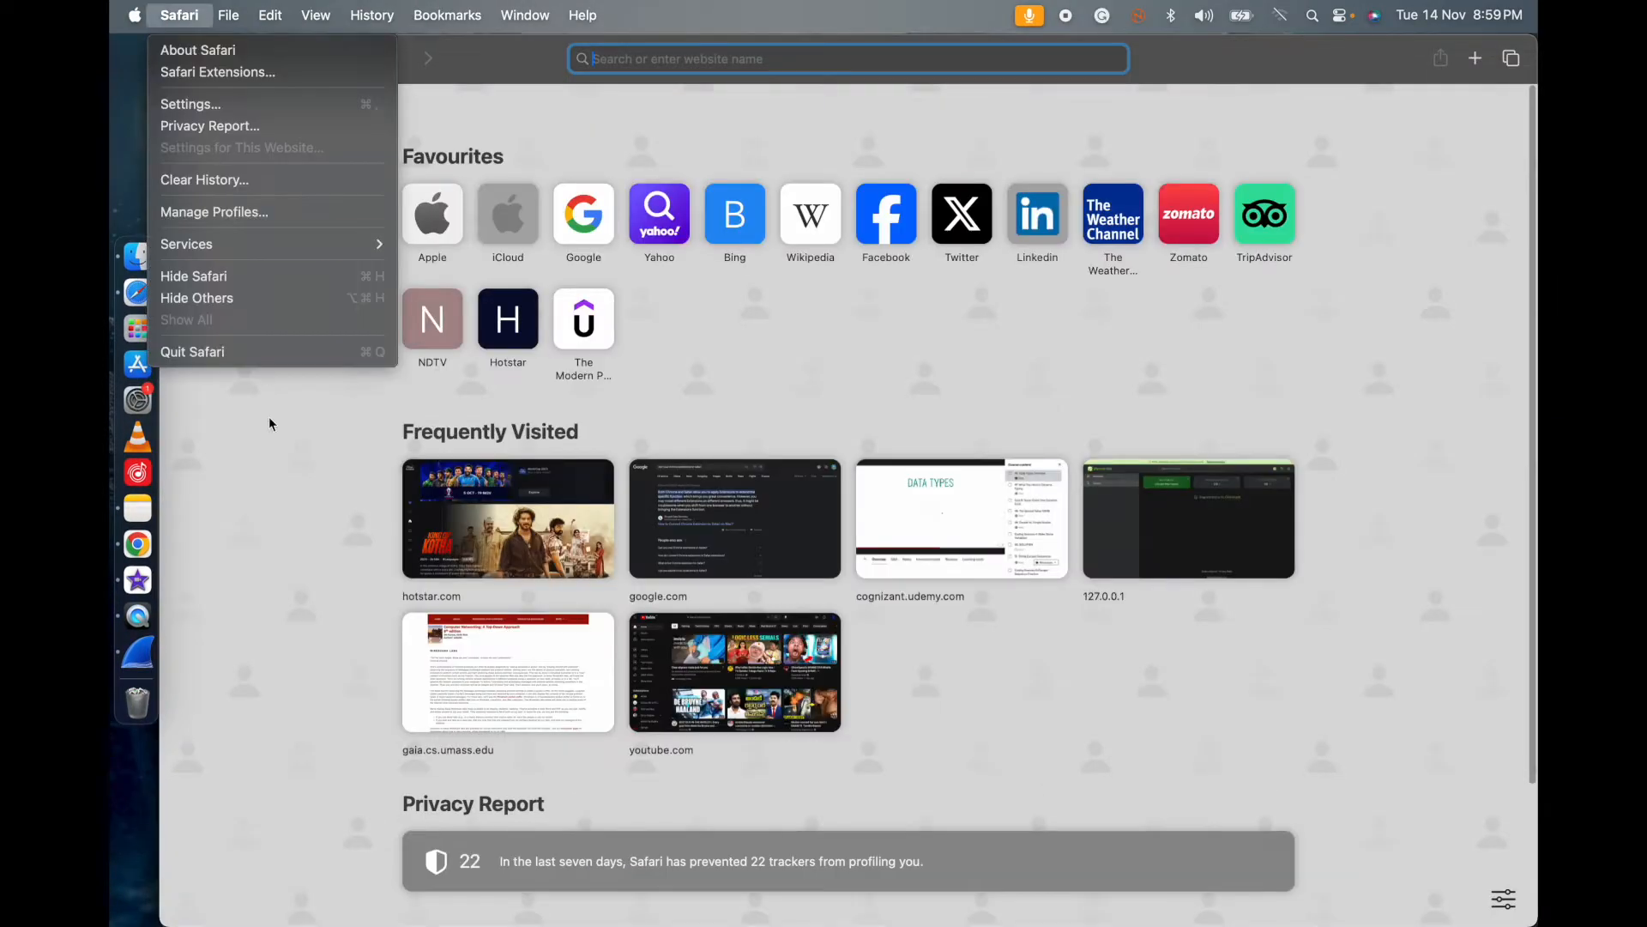
click(289, 350)
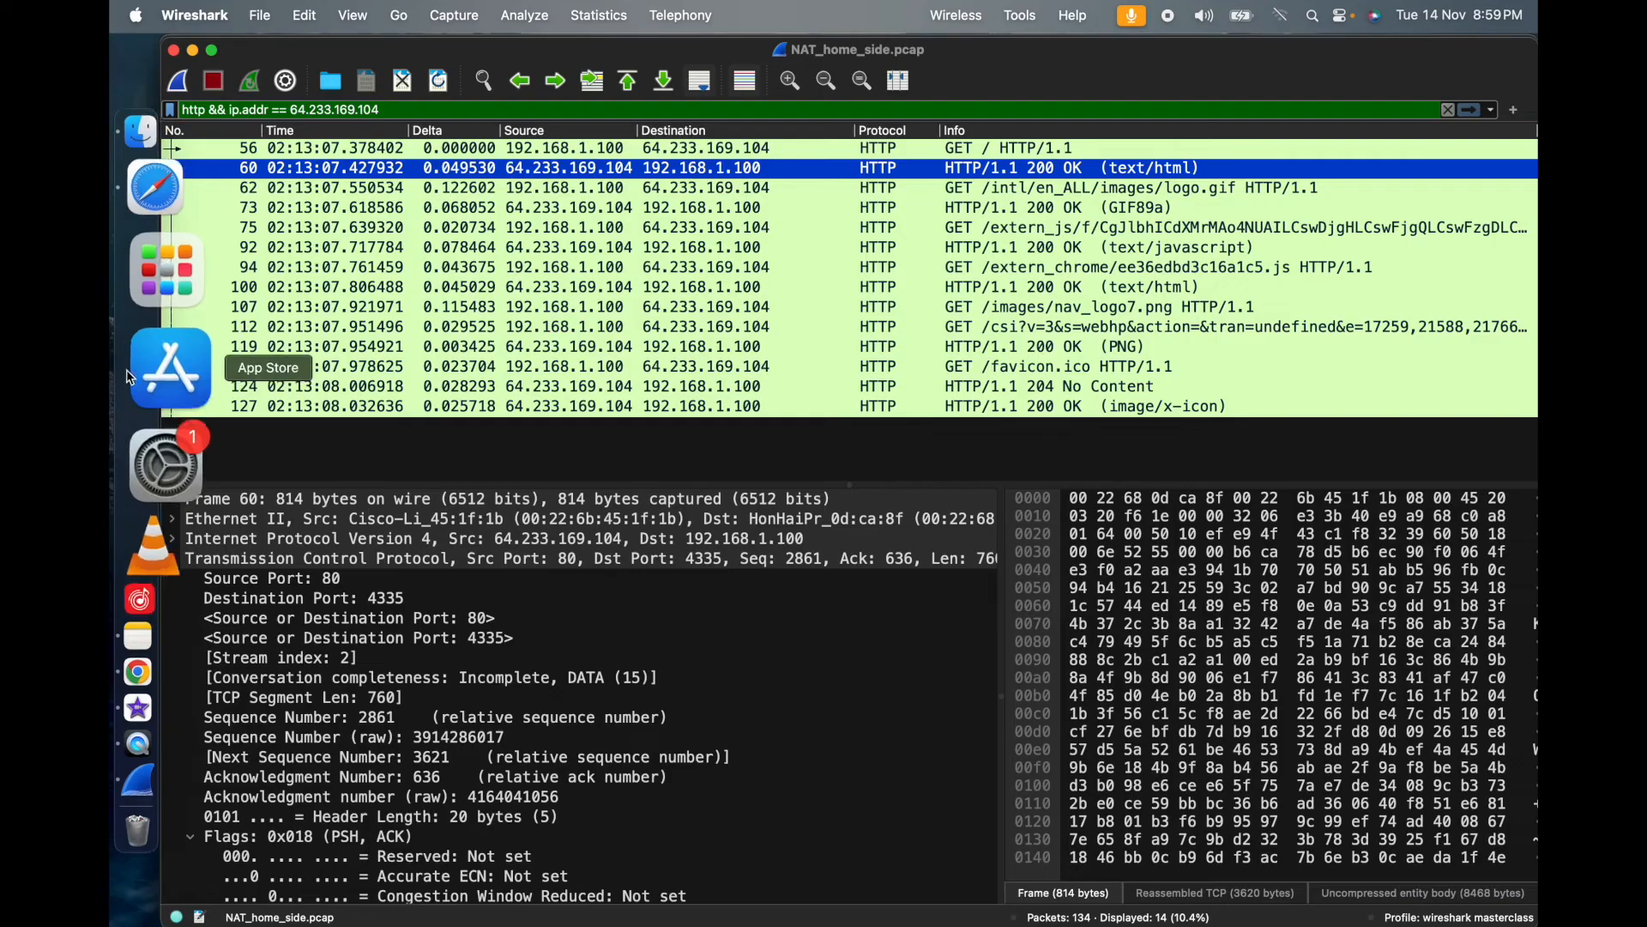
- Switch to Chrome and read lab question 5 about the TCP SYN/ACK handshake before the HTTP GET
click(196, 559)
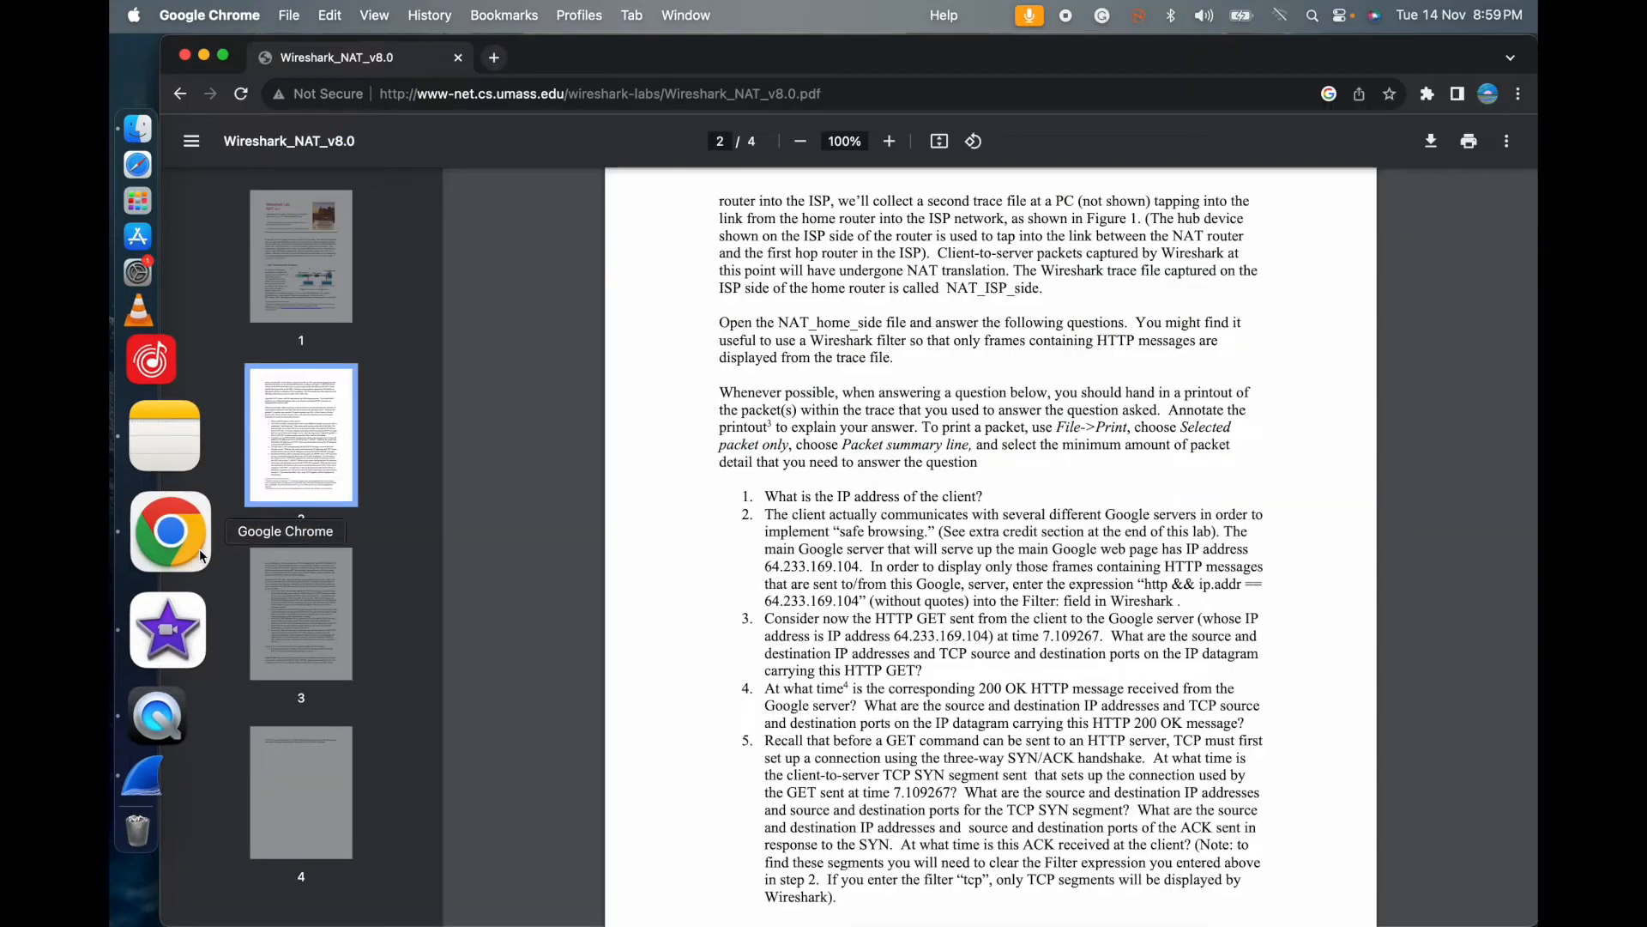
scroll(906, 662, down, 2)
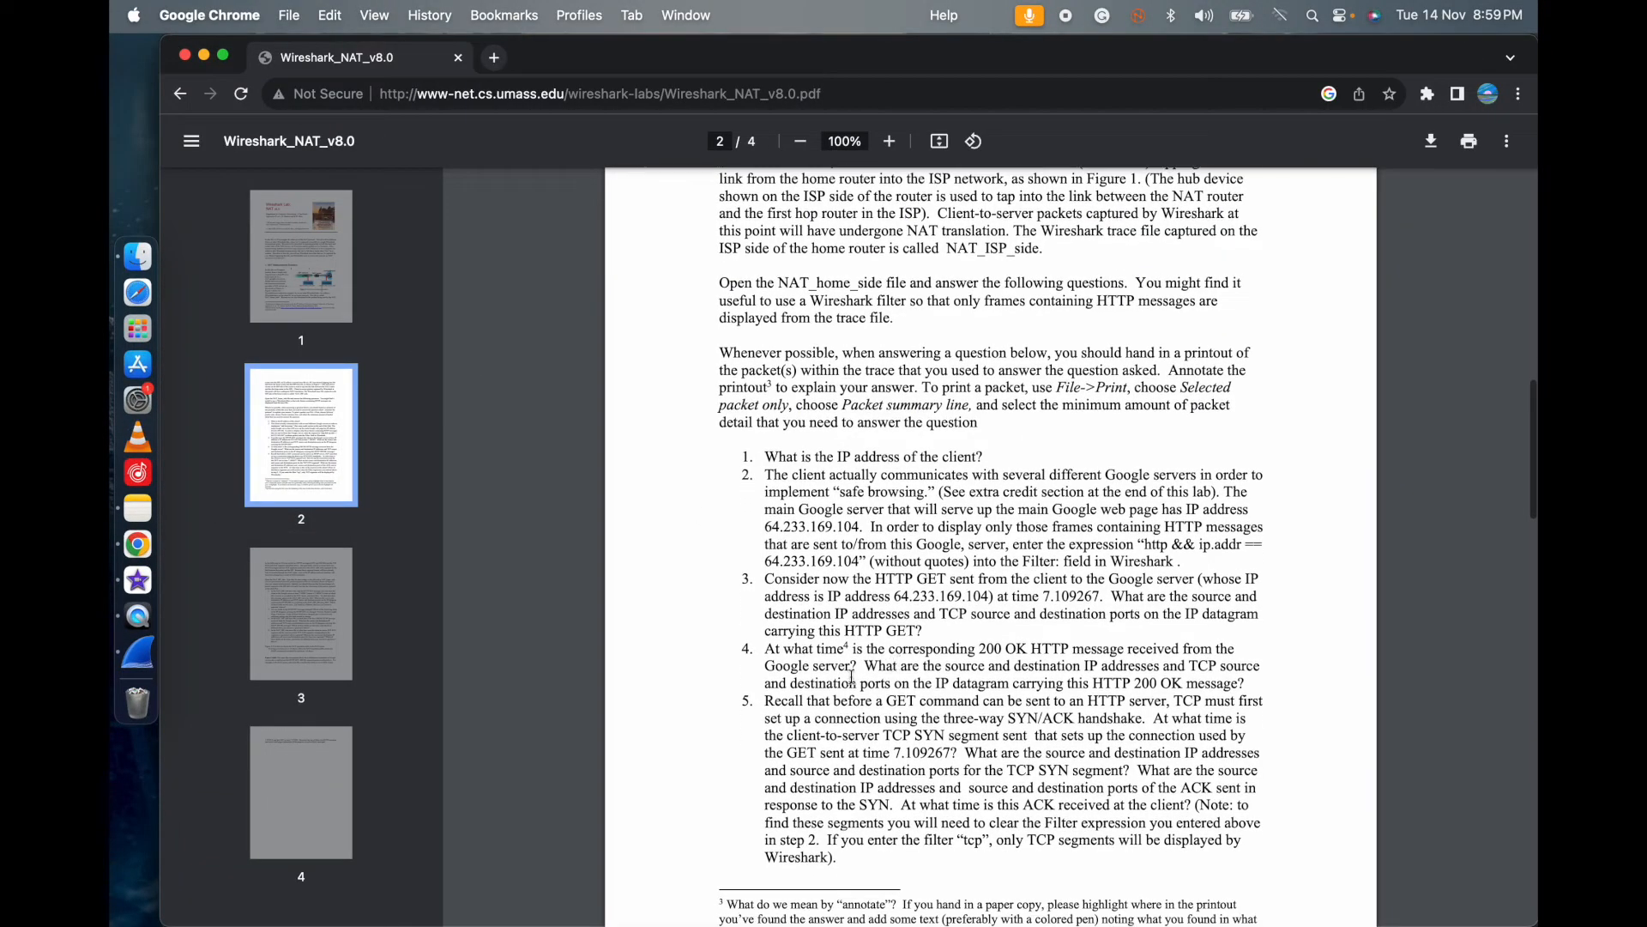
scroll(788, 703, down, 3)
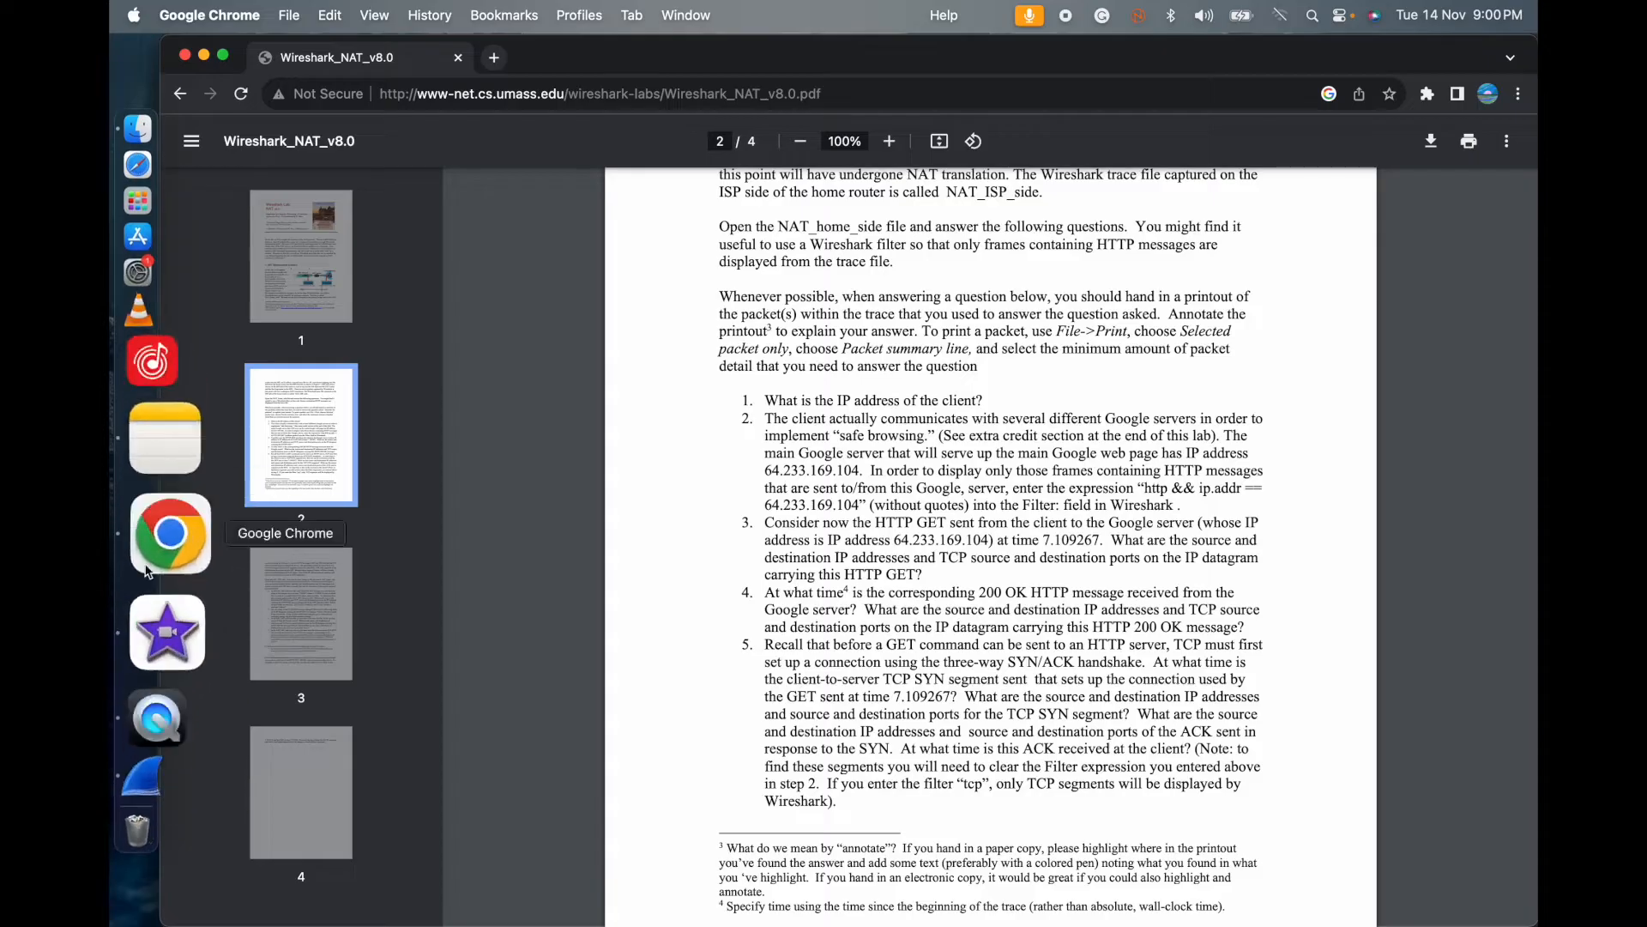
- Switch to Wireshark, clear the display filter and select the GET / HTTP/1.1 request, packet 56, that follows the TCP handshake with 64.233.169.104
click(163, 637)
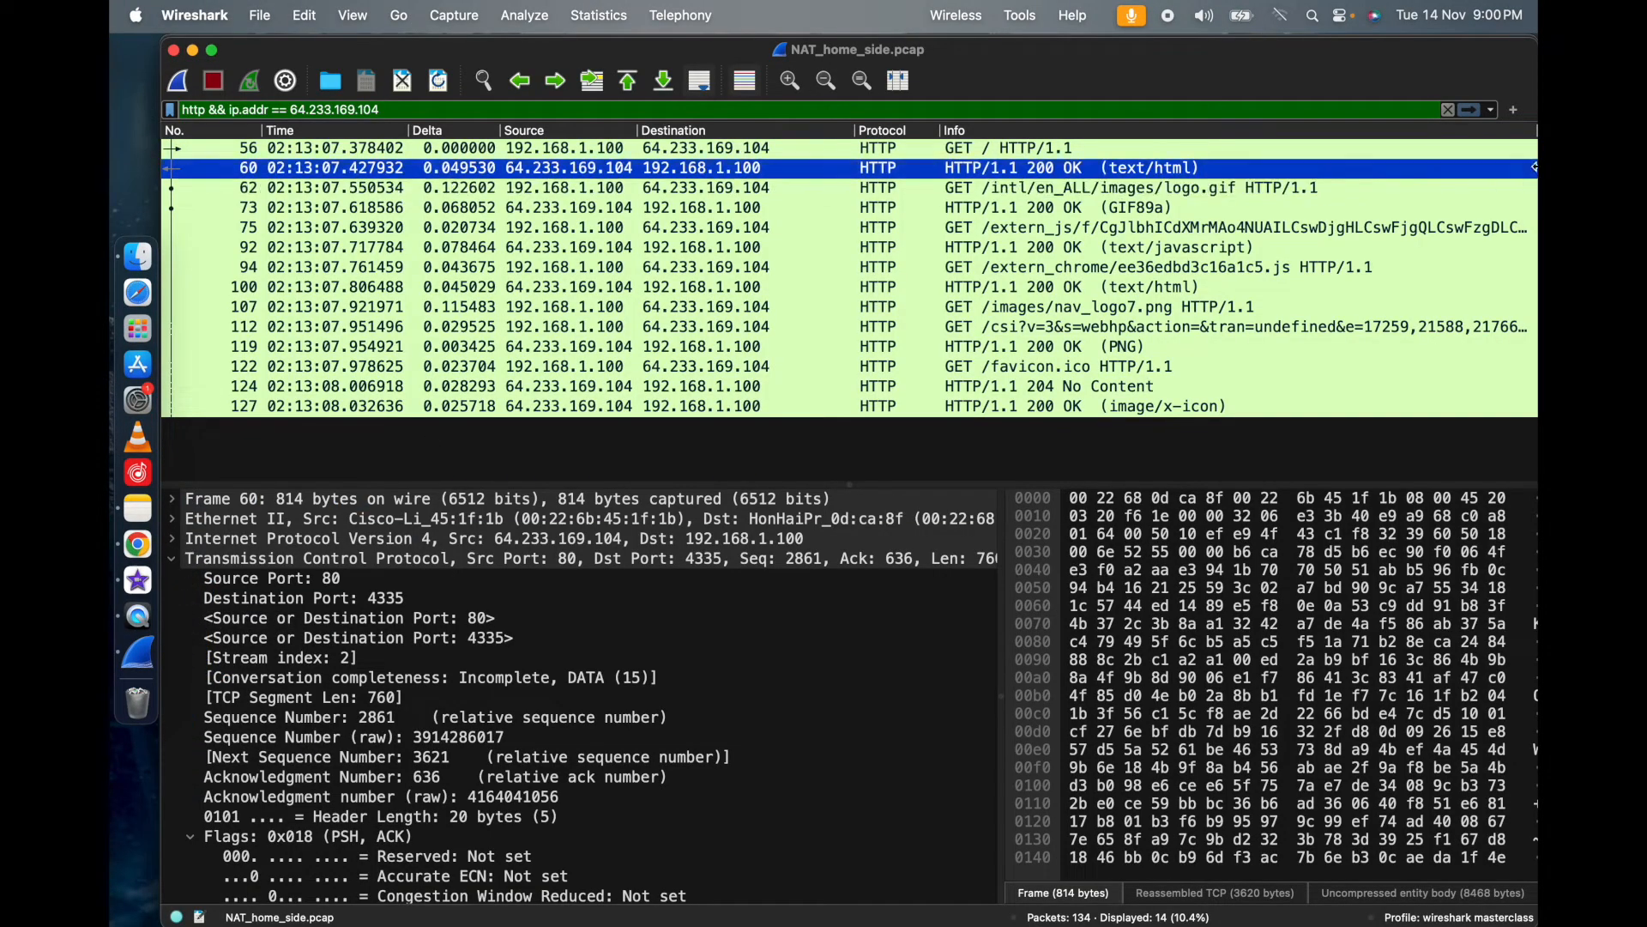
click(1450, 111)
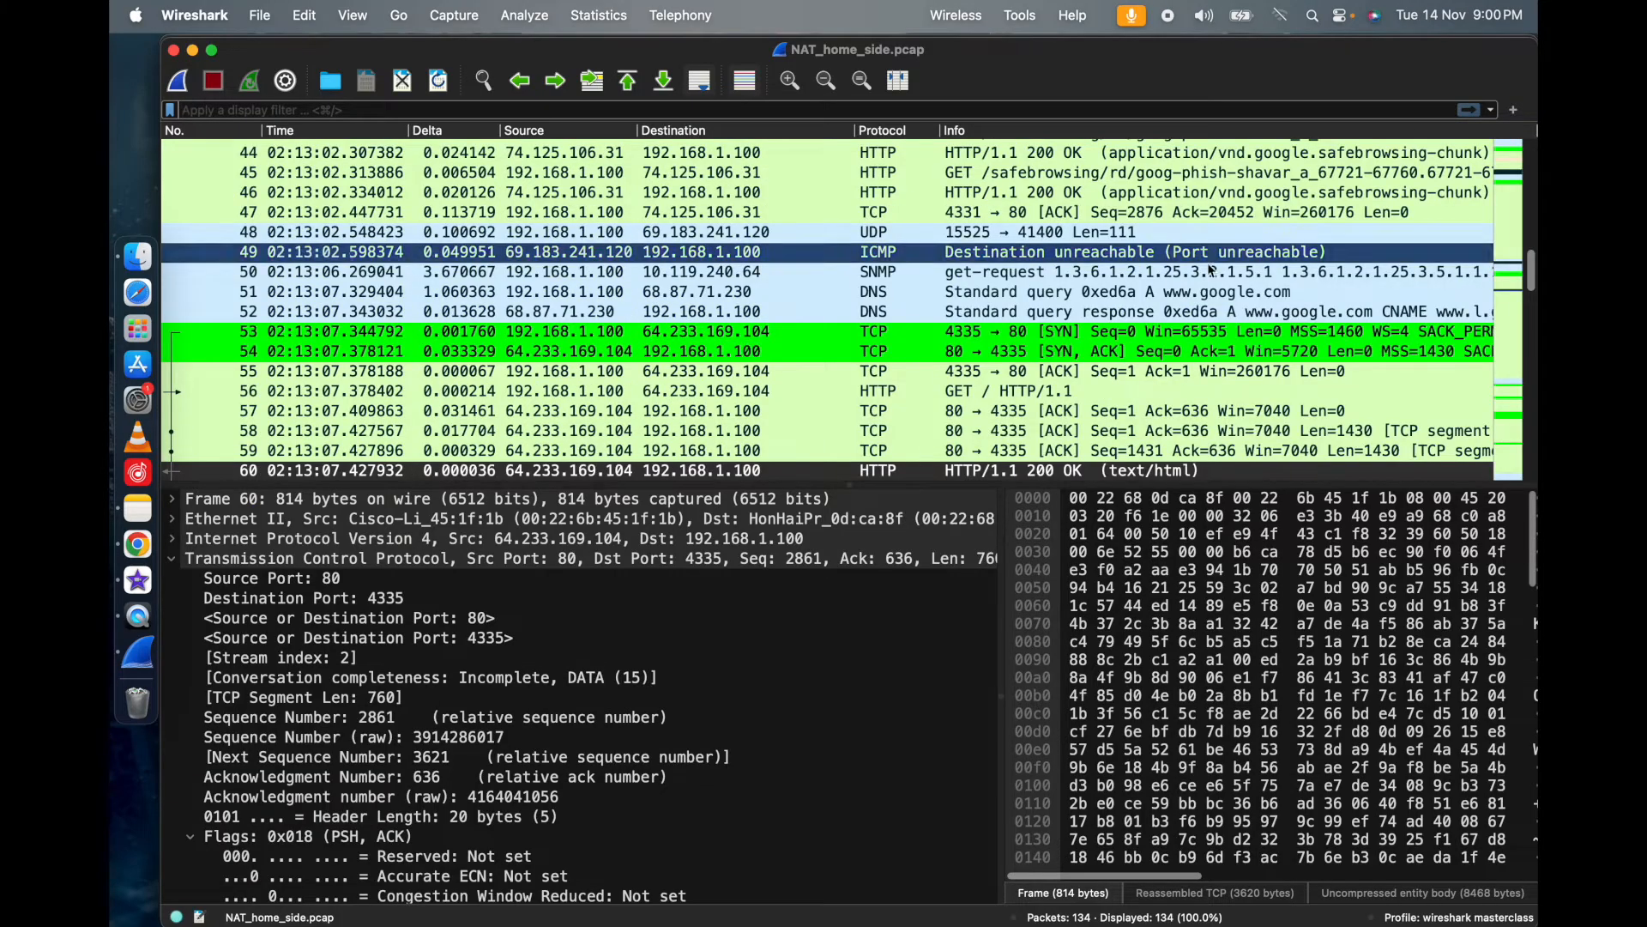
scroll(965, 271, up, 13)
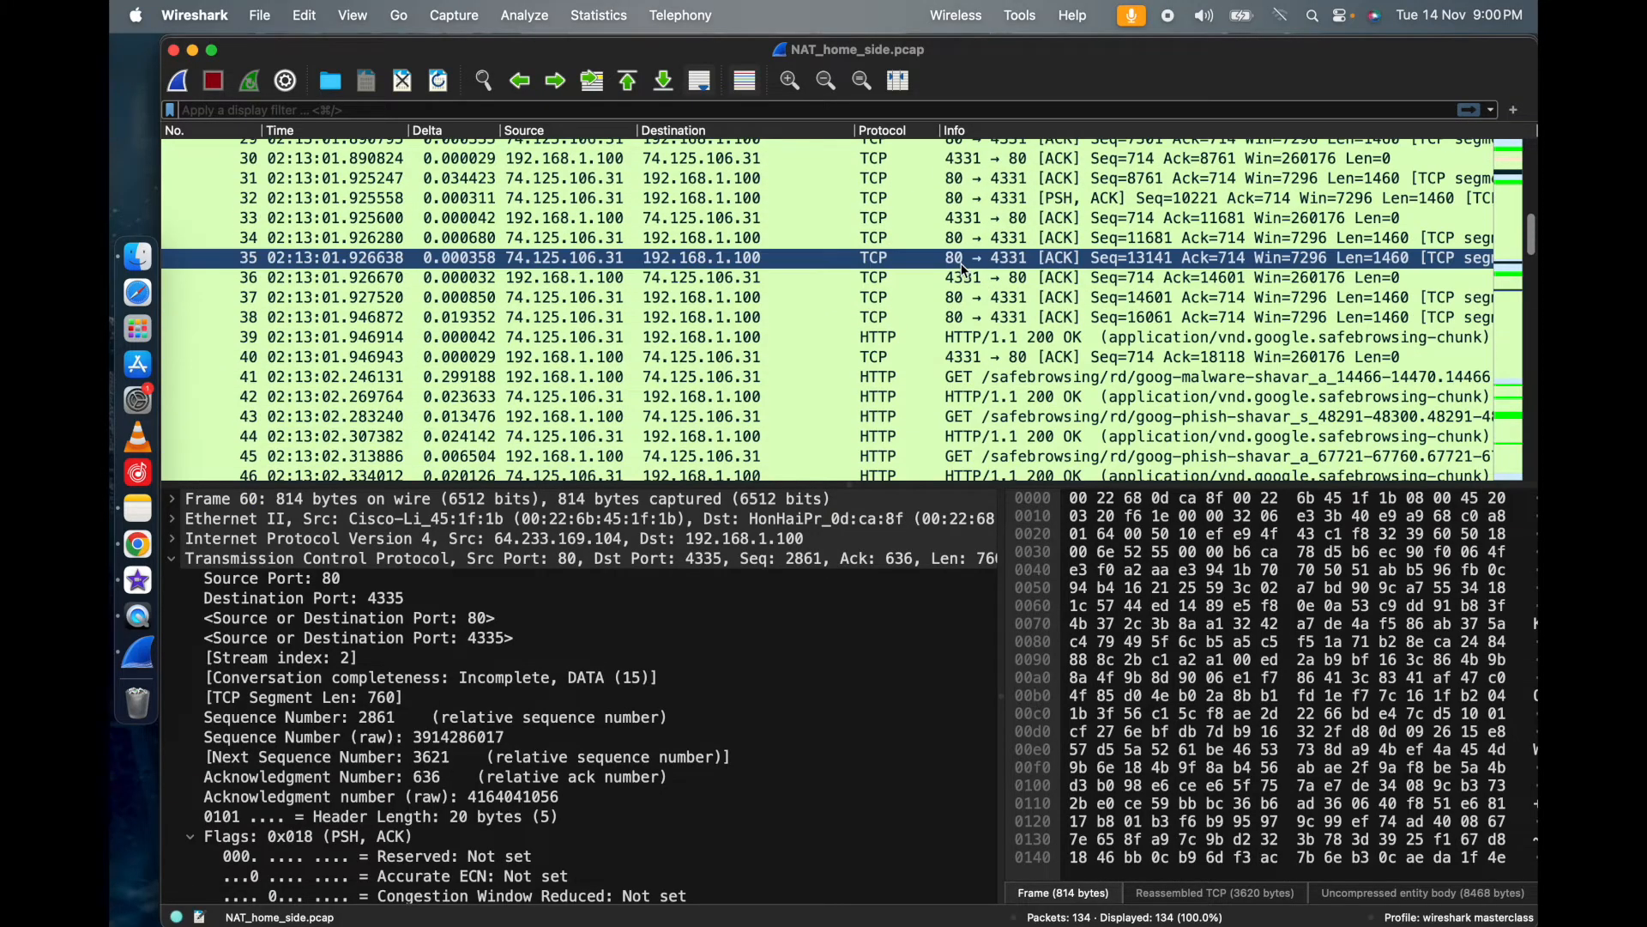
scroll(965, 273, up, 1)
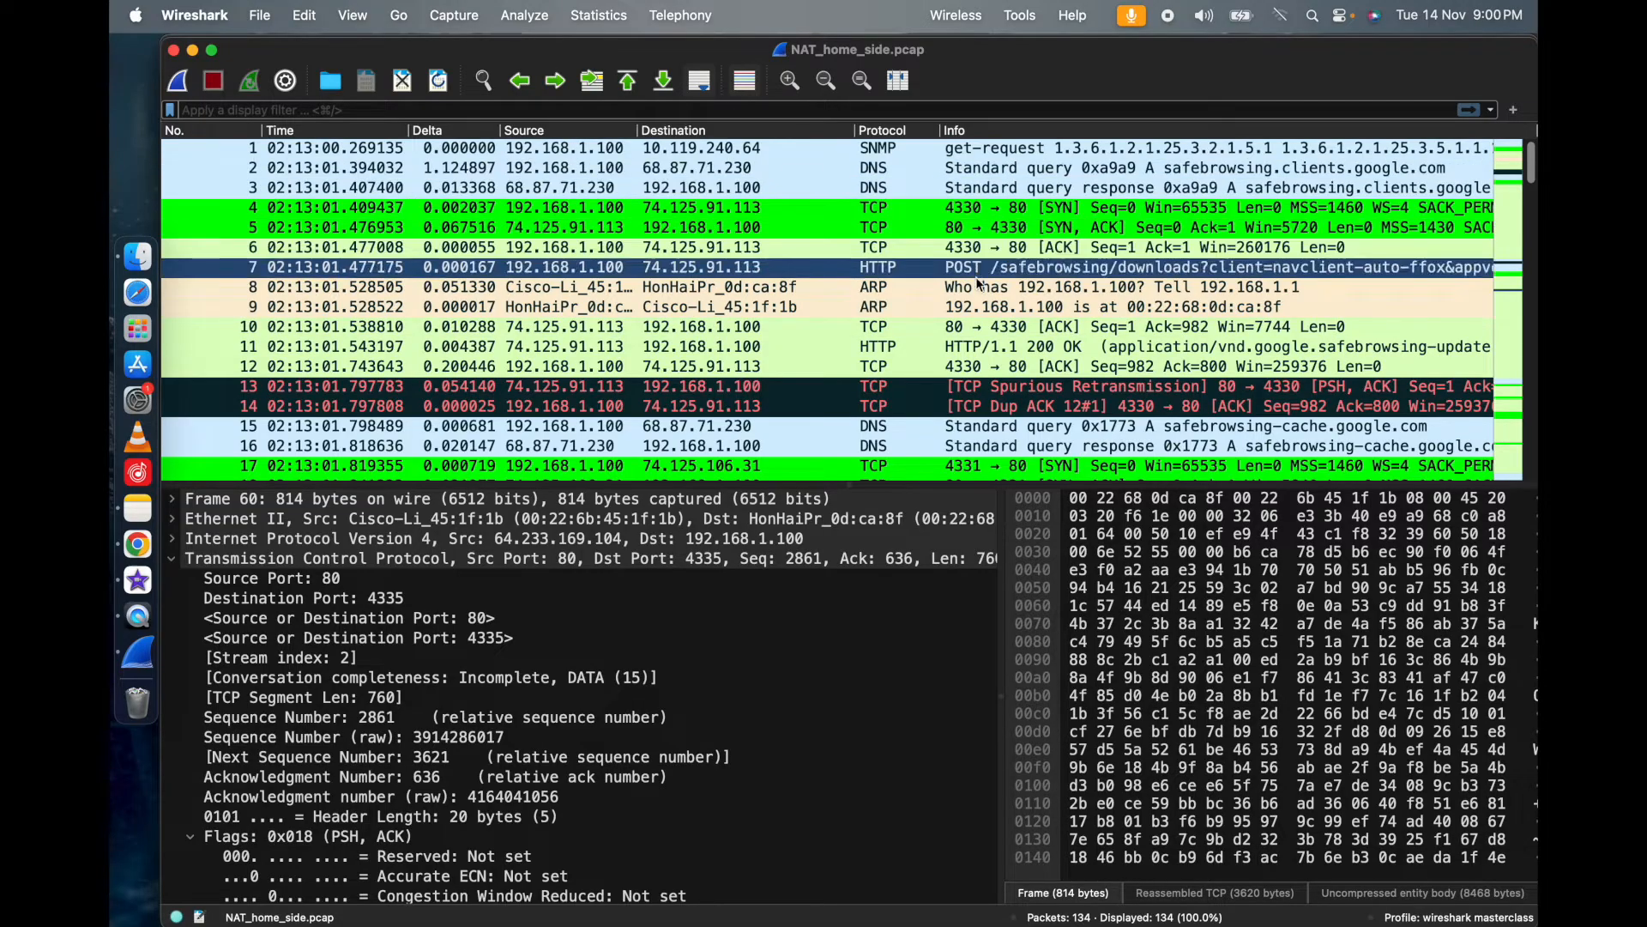
scroll(976, 316, down, 1)
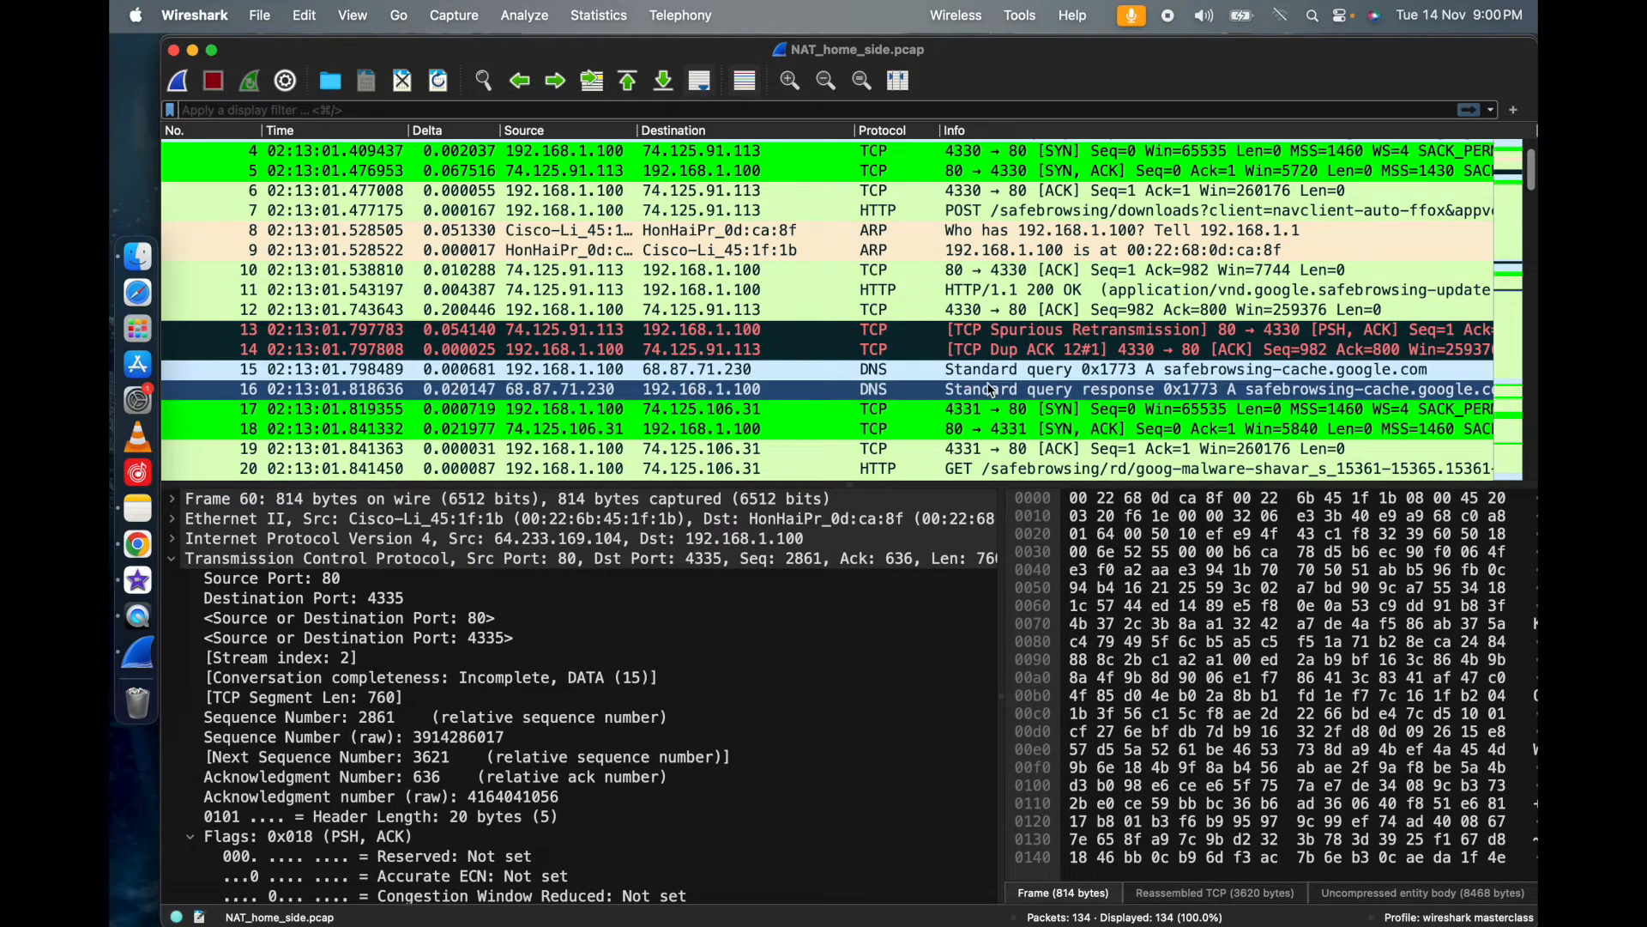
scroll(992, 390, down, 12)
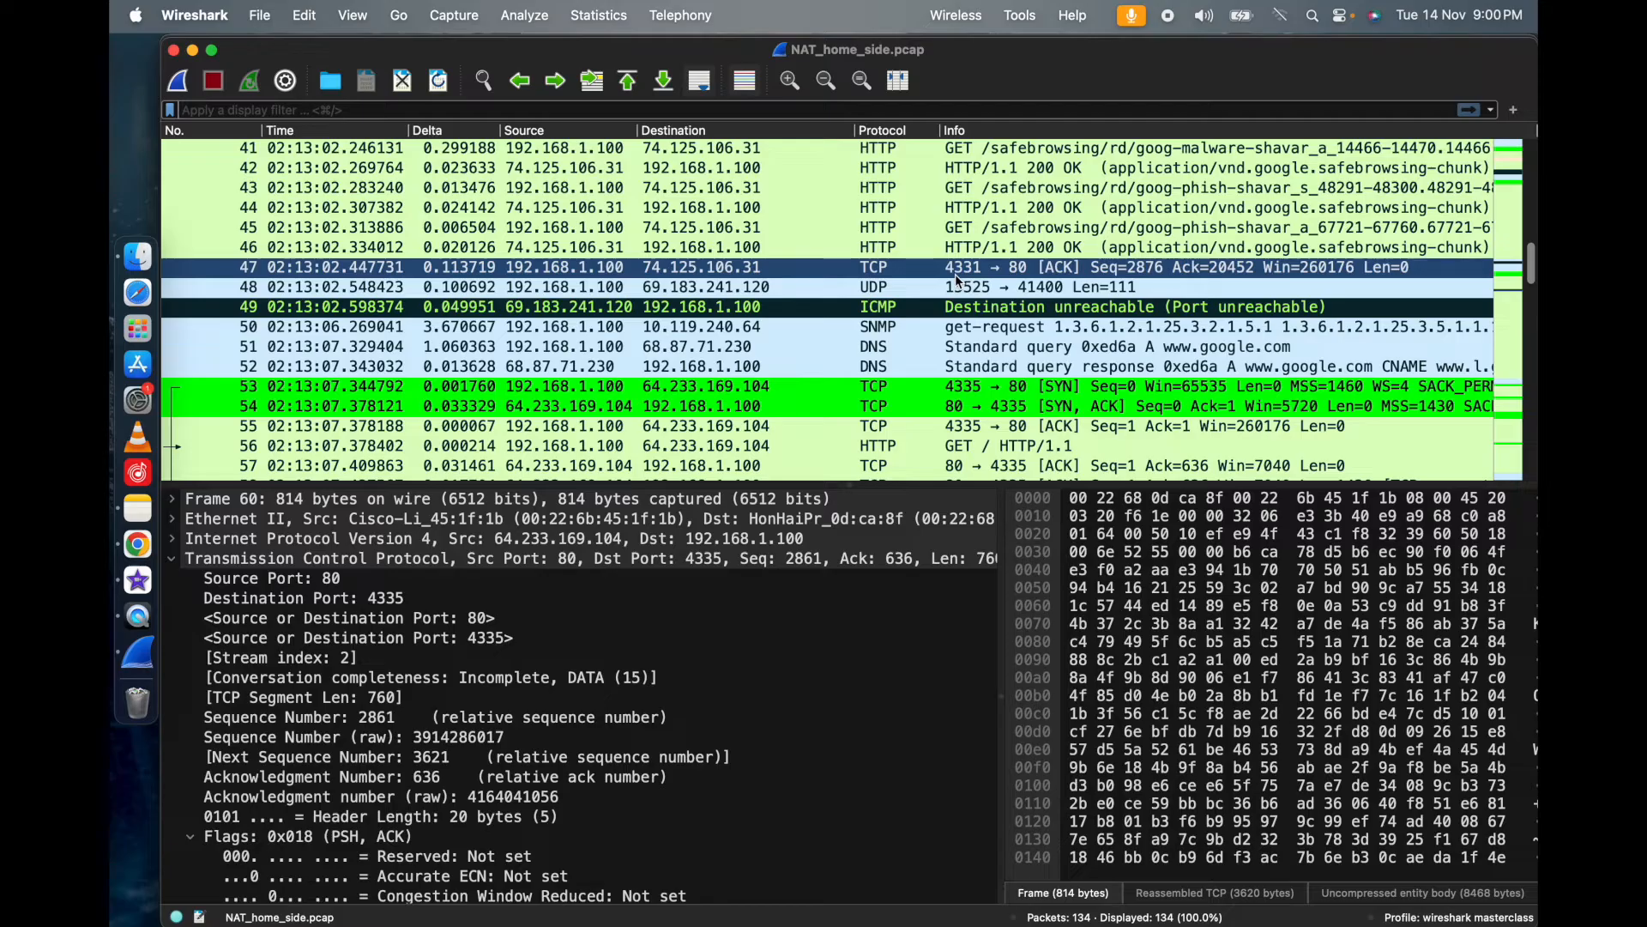
scroll(955, 274, down, 5)
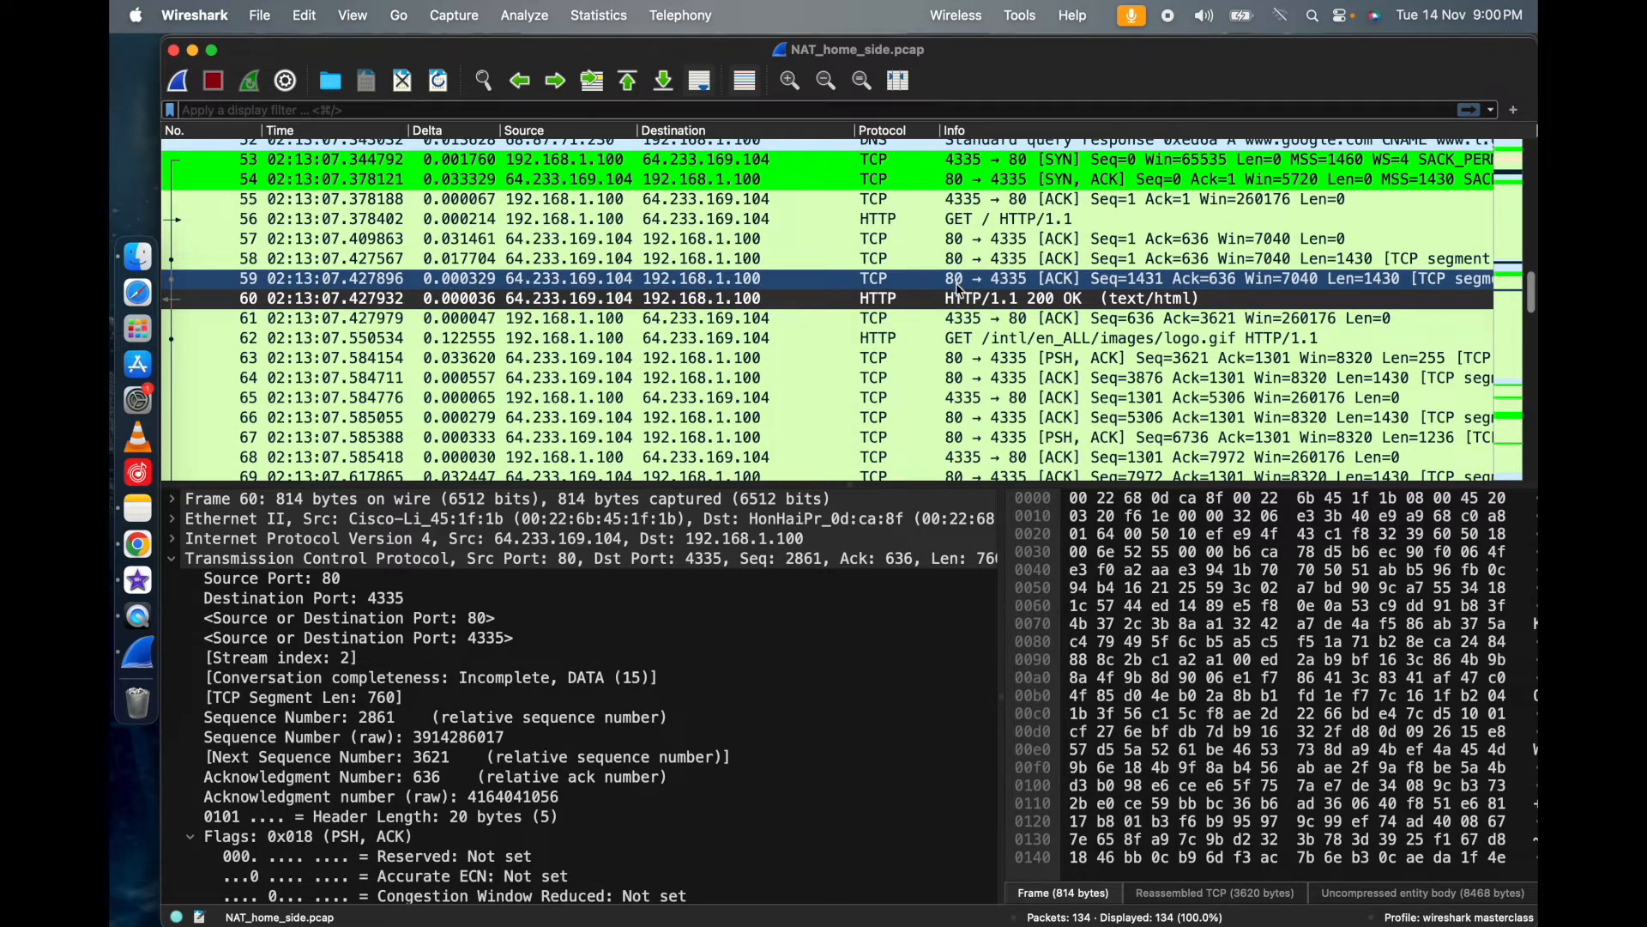
scroll(978, 281, up, 1)
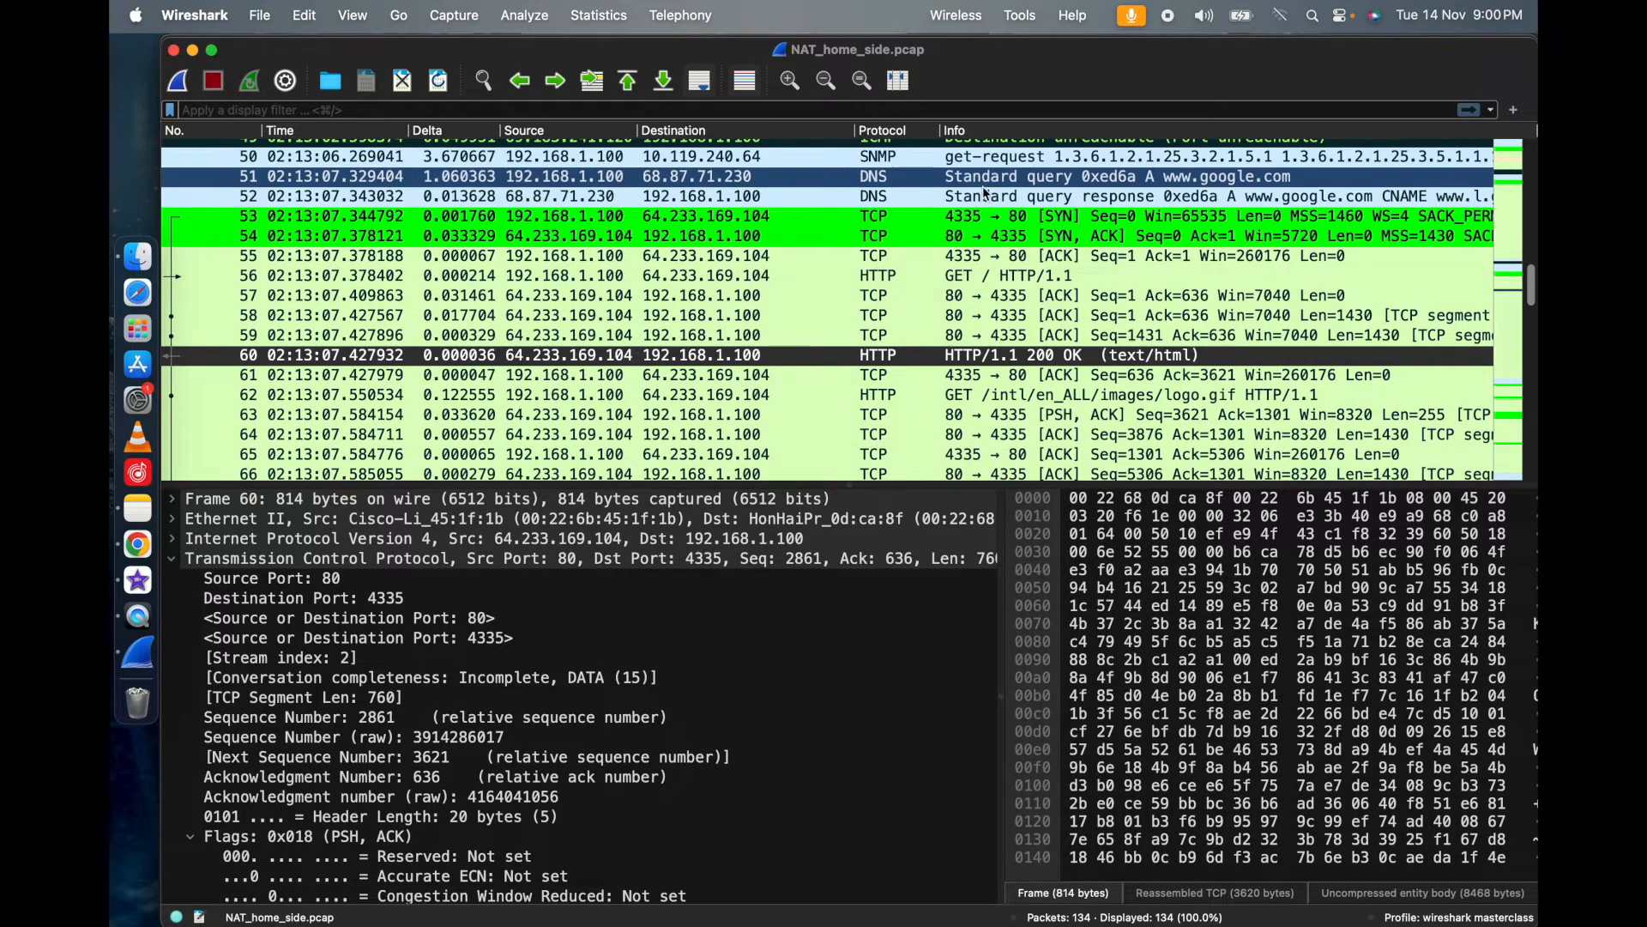
click(982, 276)
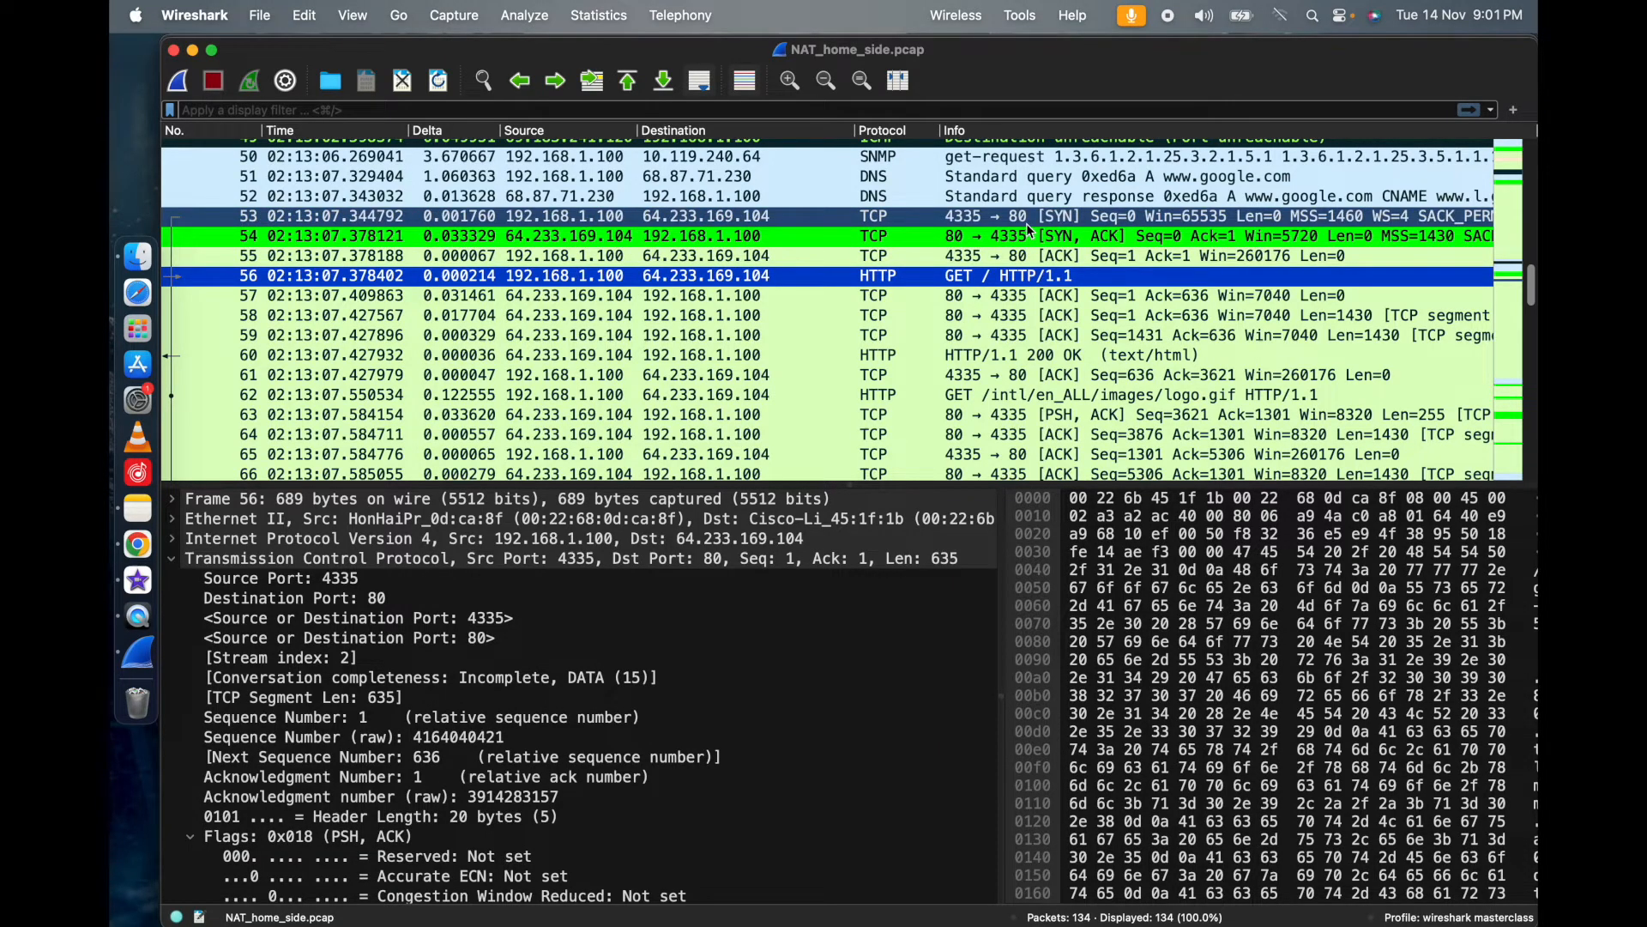
- Examine the times, IP addresses and ports of the SYN and SYN, ACK segments, packets 53 and 54
click(1028, 220)
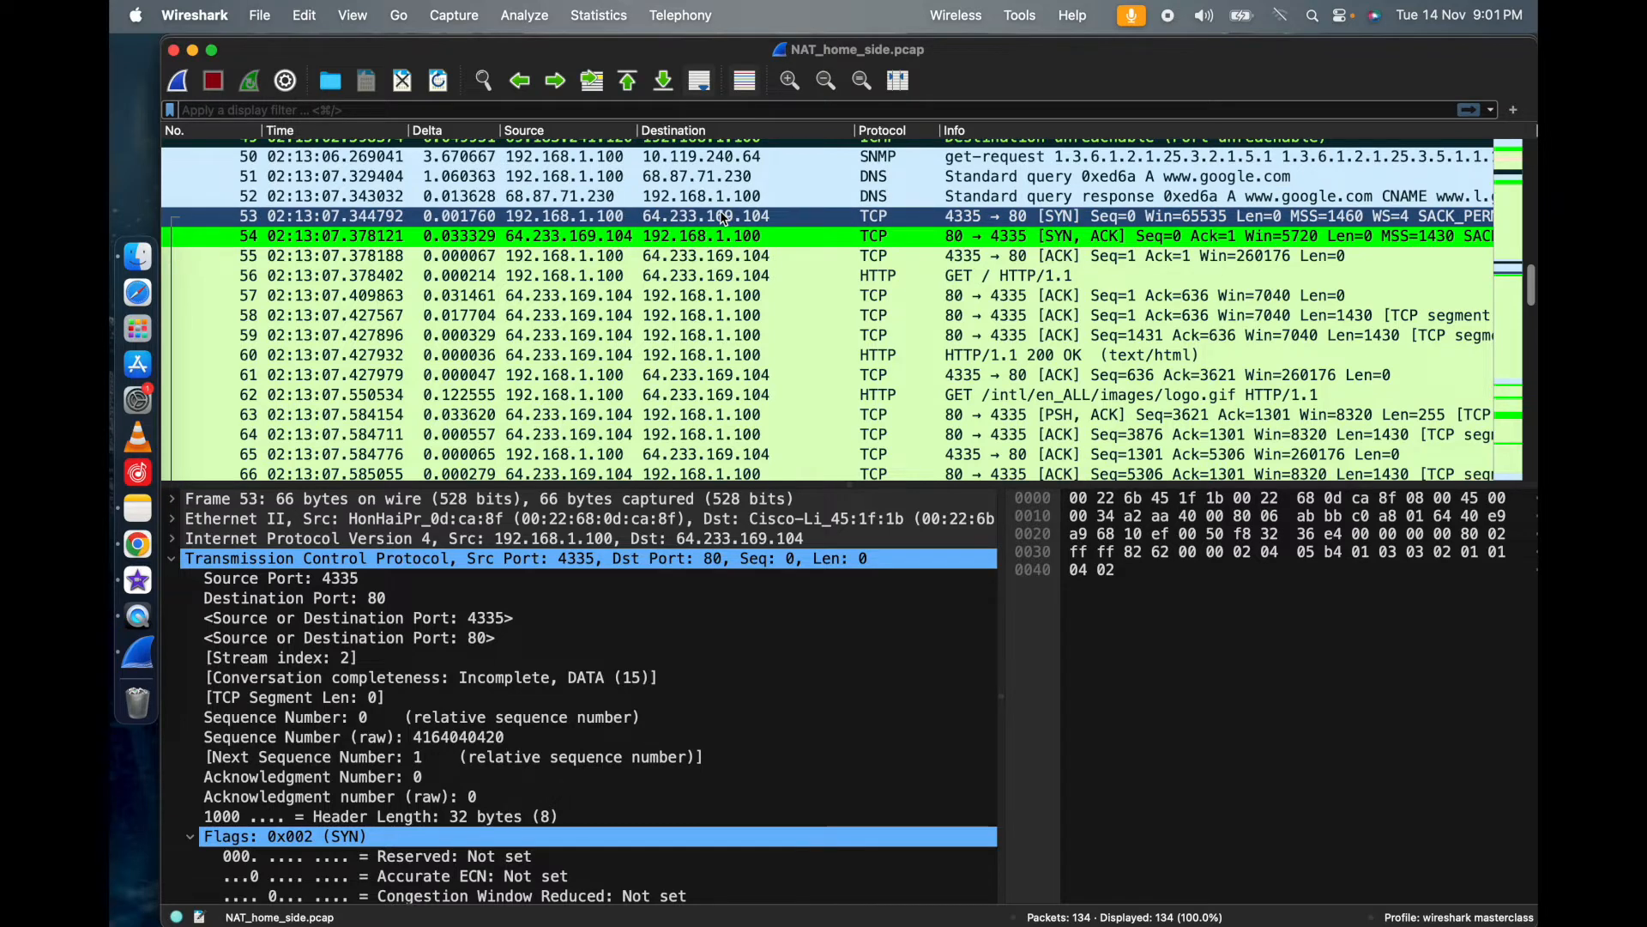
click(699, 601)
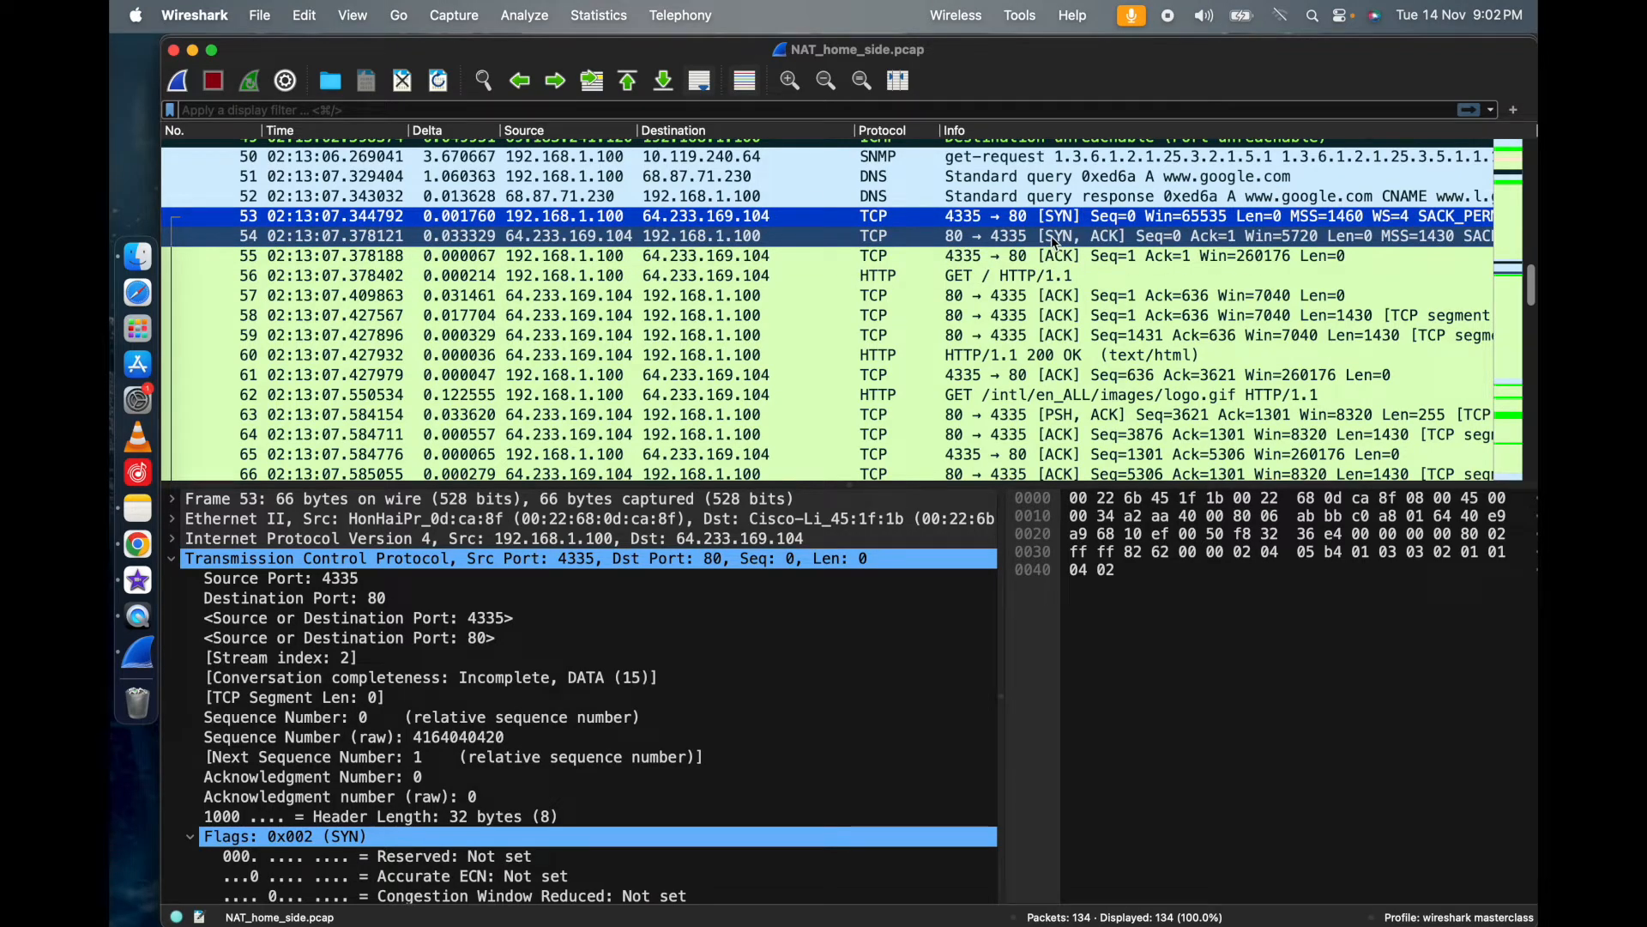
click(1088, 234)
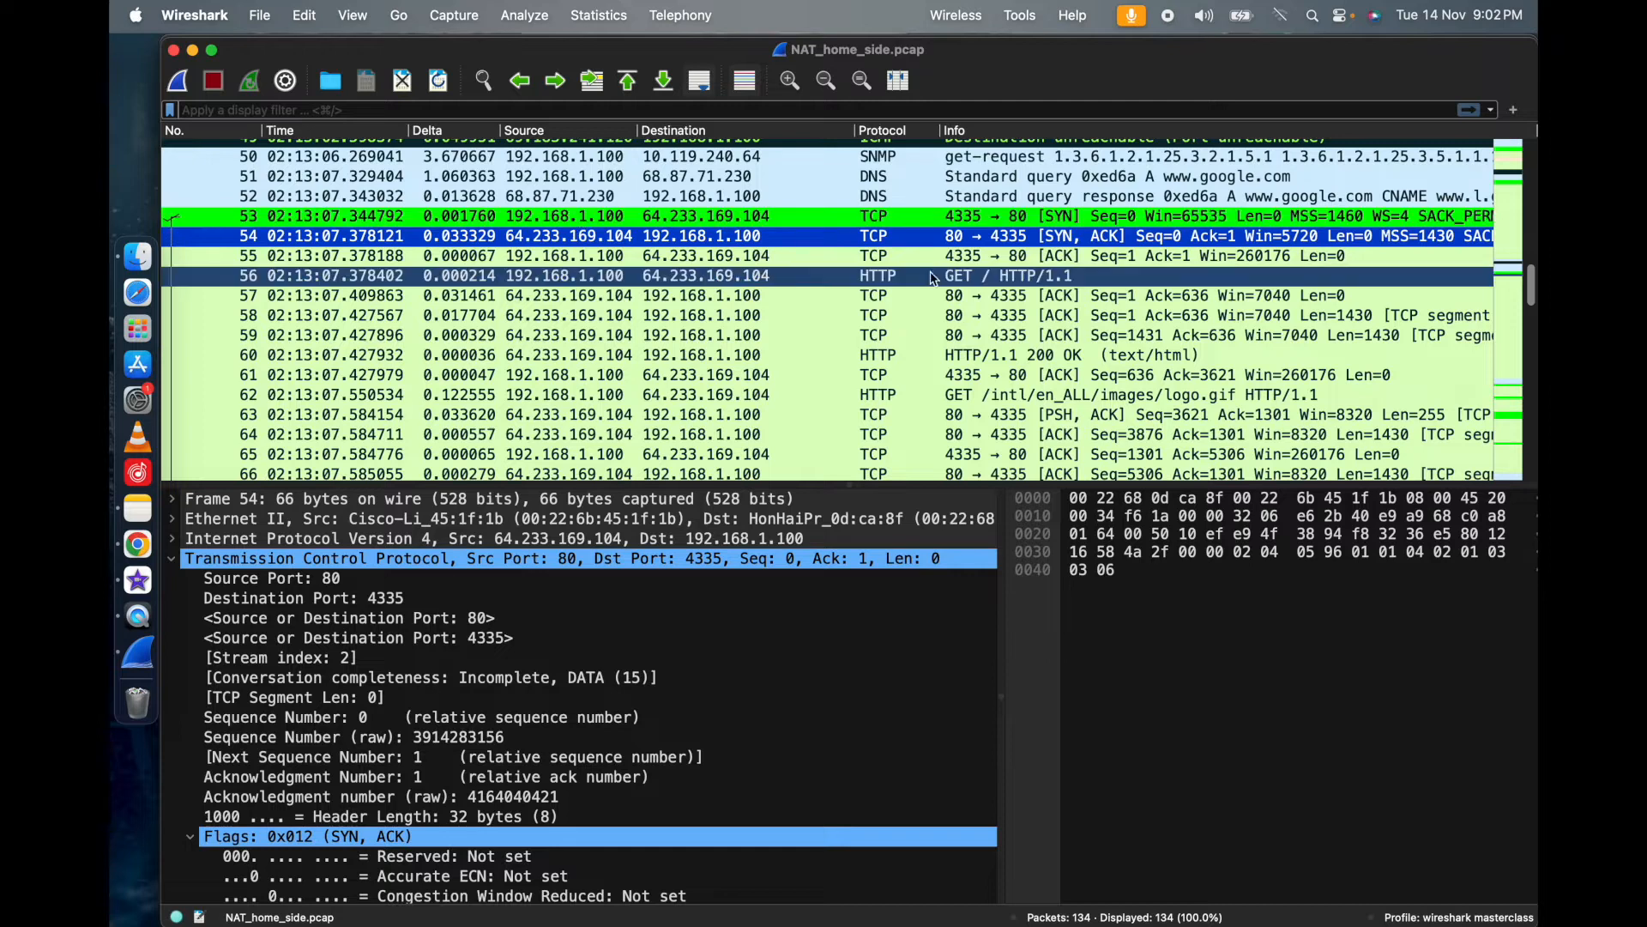
click(584, 199)
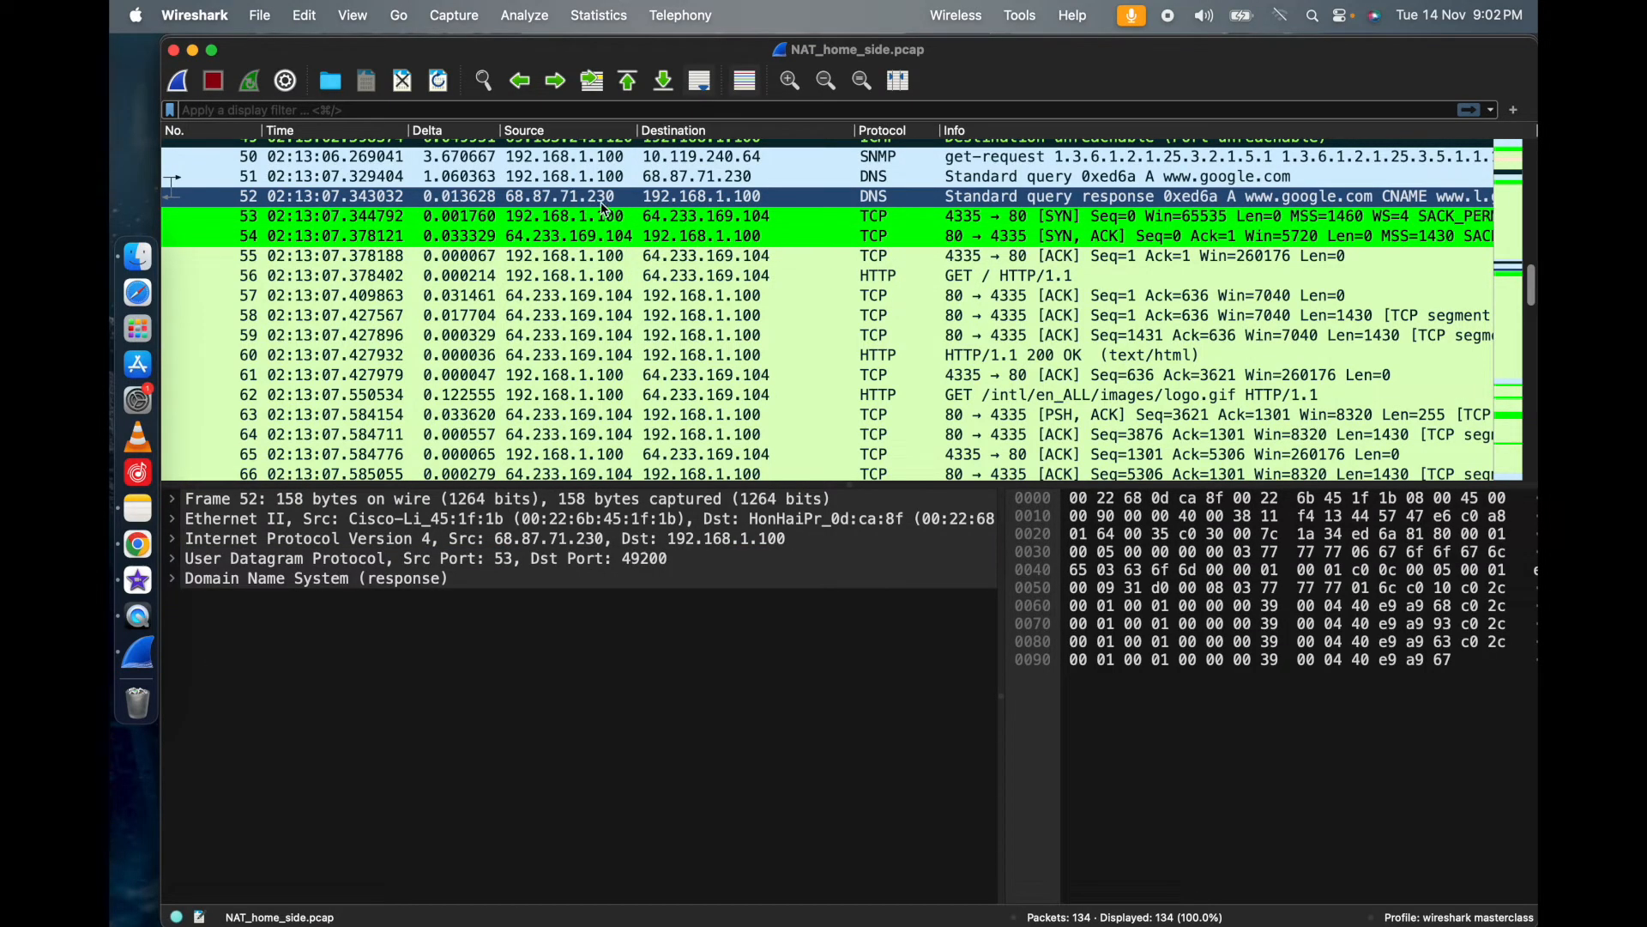
click(609, 215)
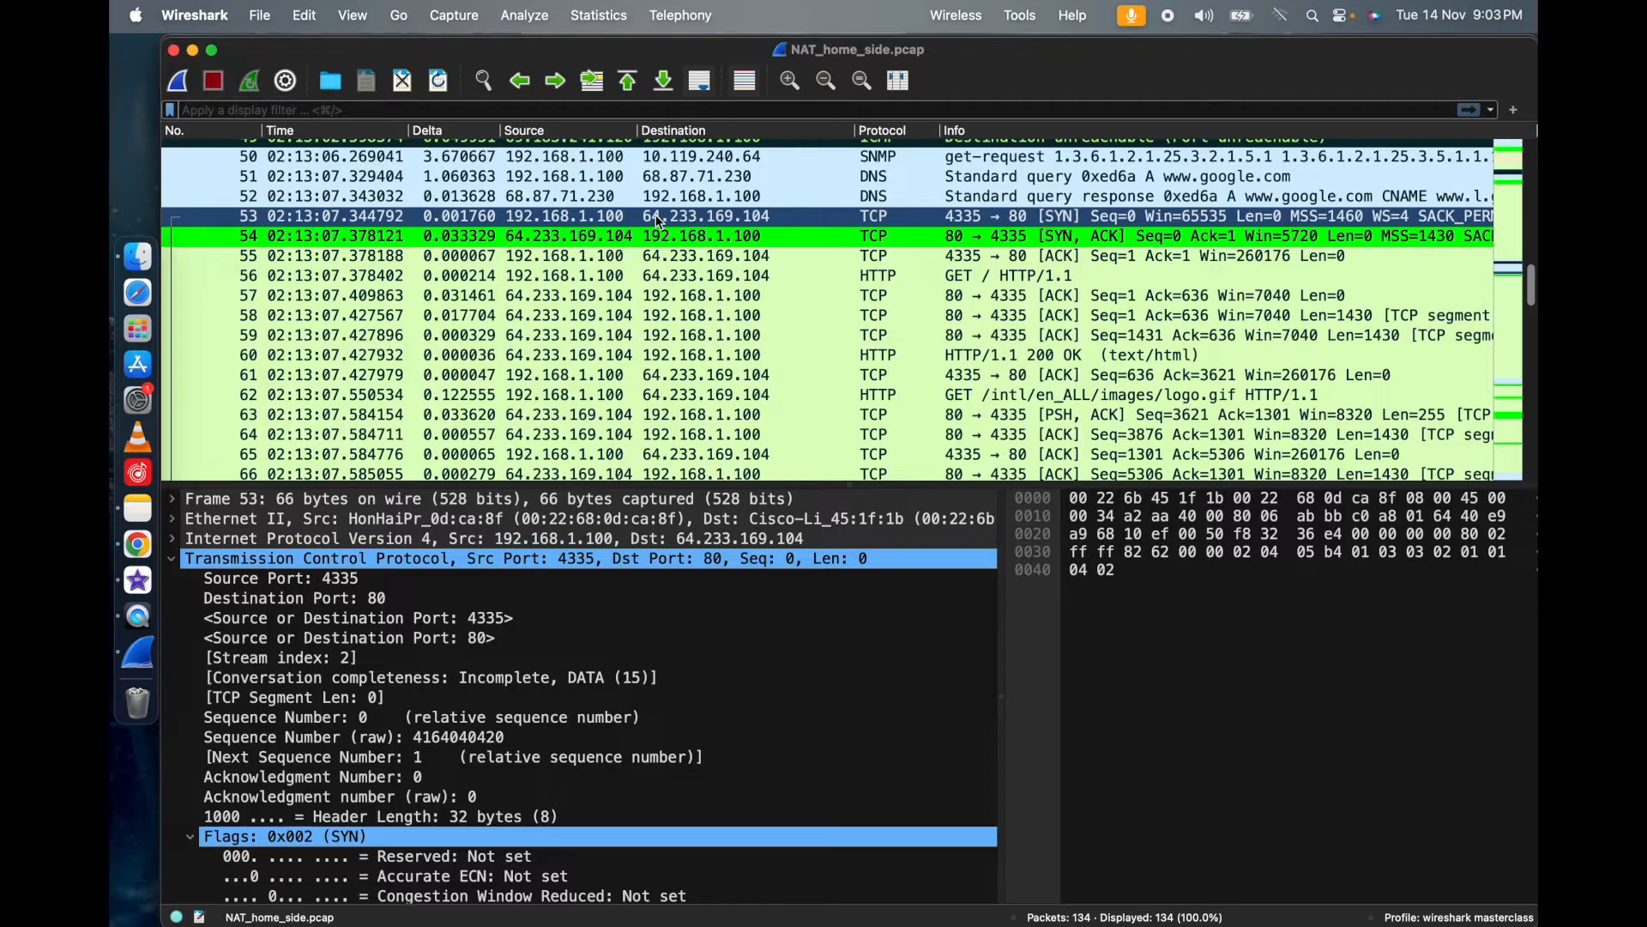
click(655, 214)
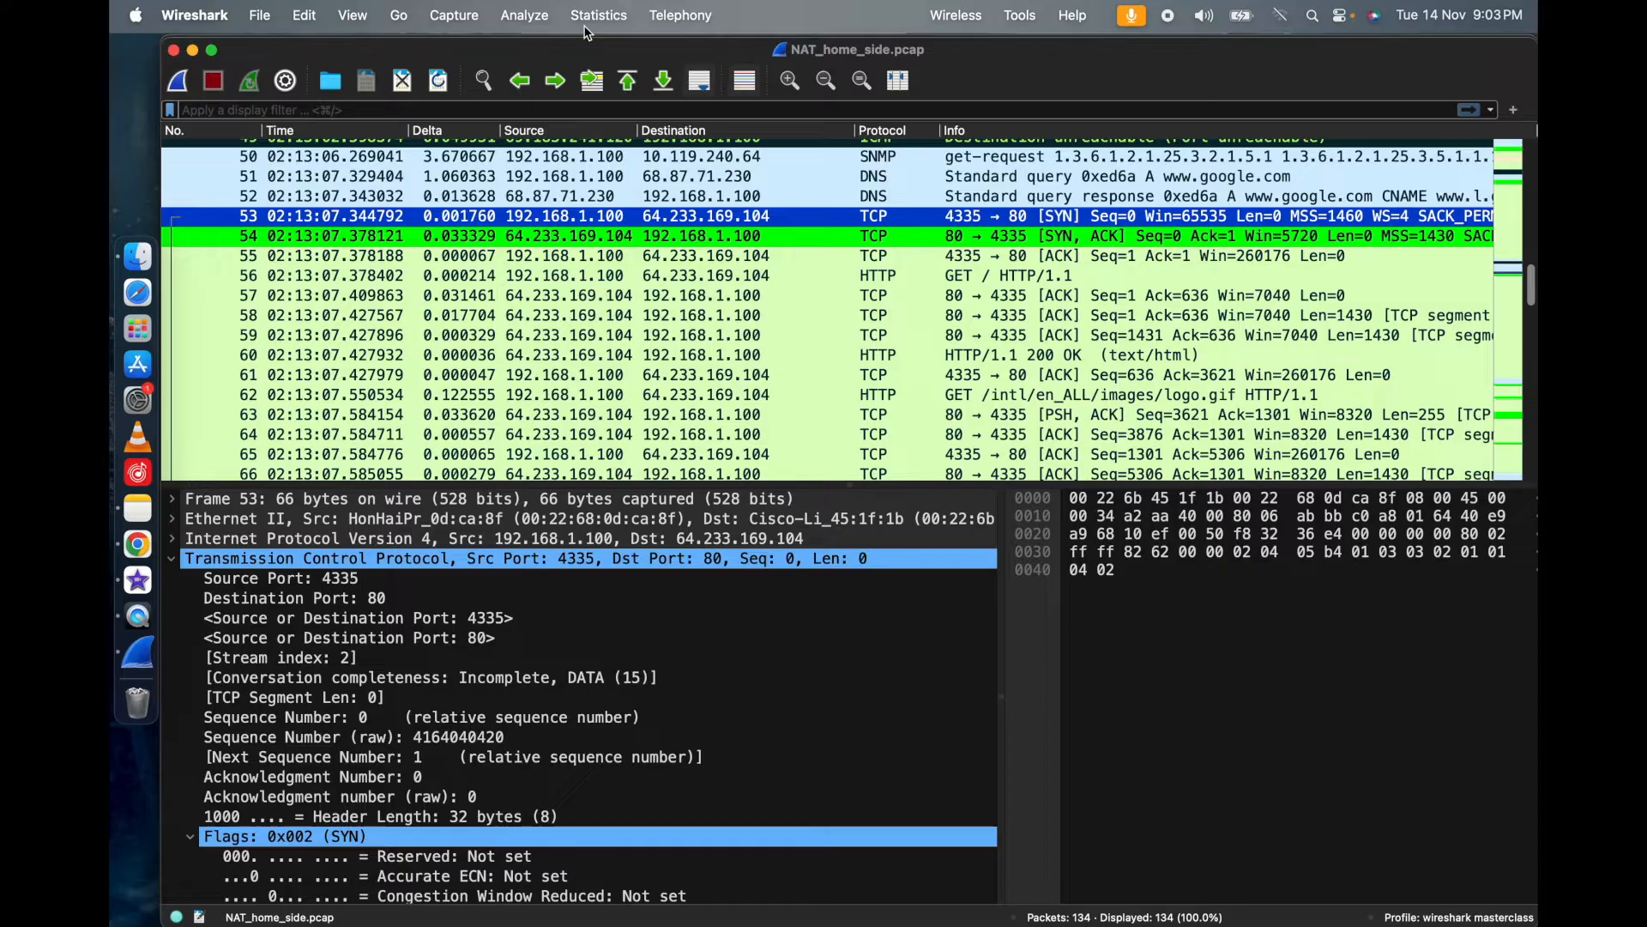
- Open the NAT_ISP_side.pcap capture file from the wireshark-traces folder
mouse_move(669, 62)
mouse_down()
mouse_move(675, 88)
mouse_move(649, 60)
mouse_move(669, 60)
mouse_up()
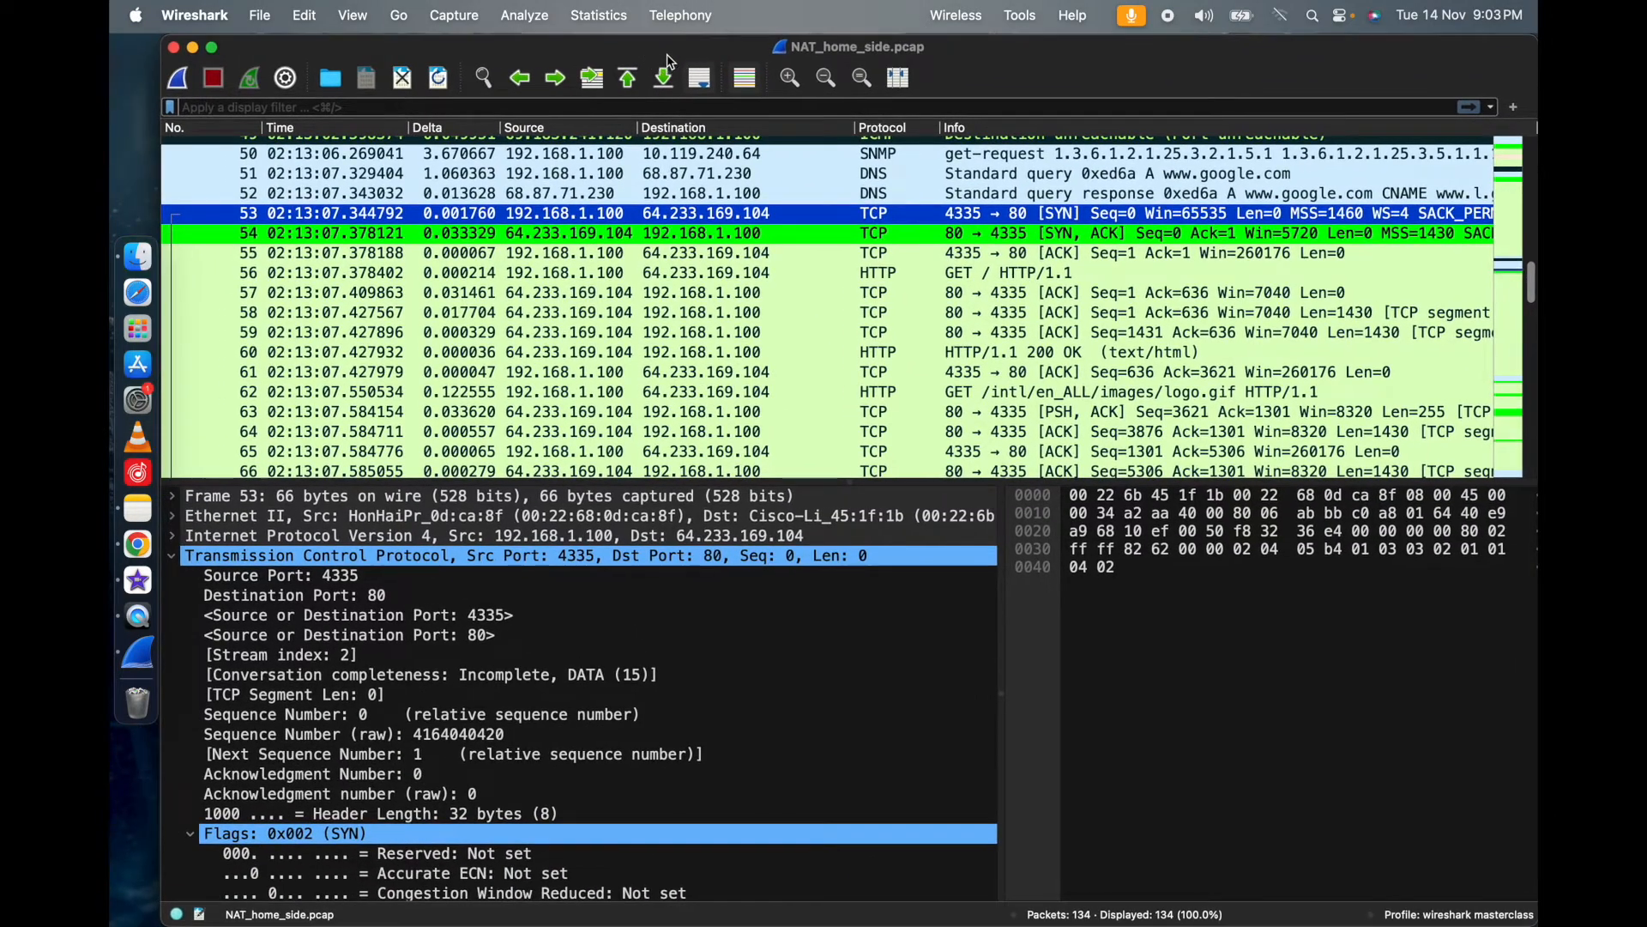
click(260, 15)
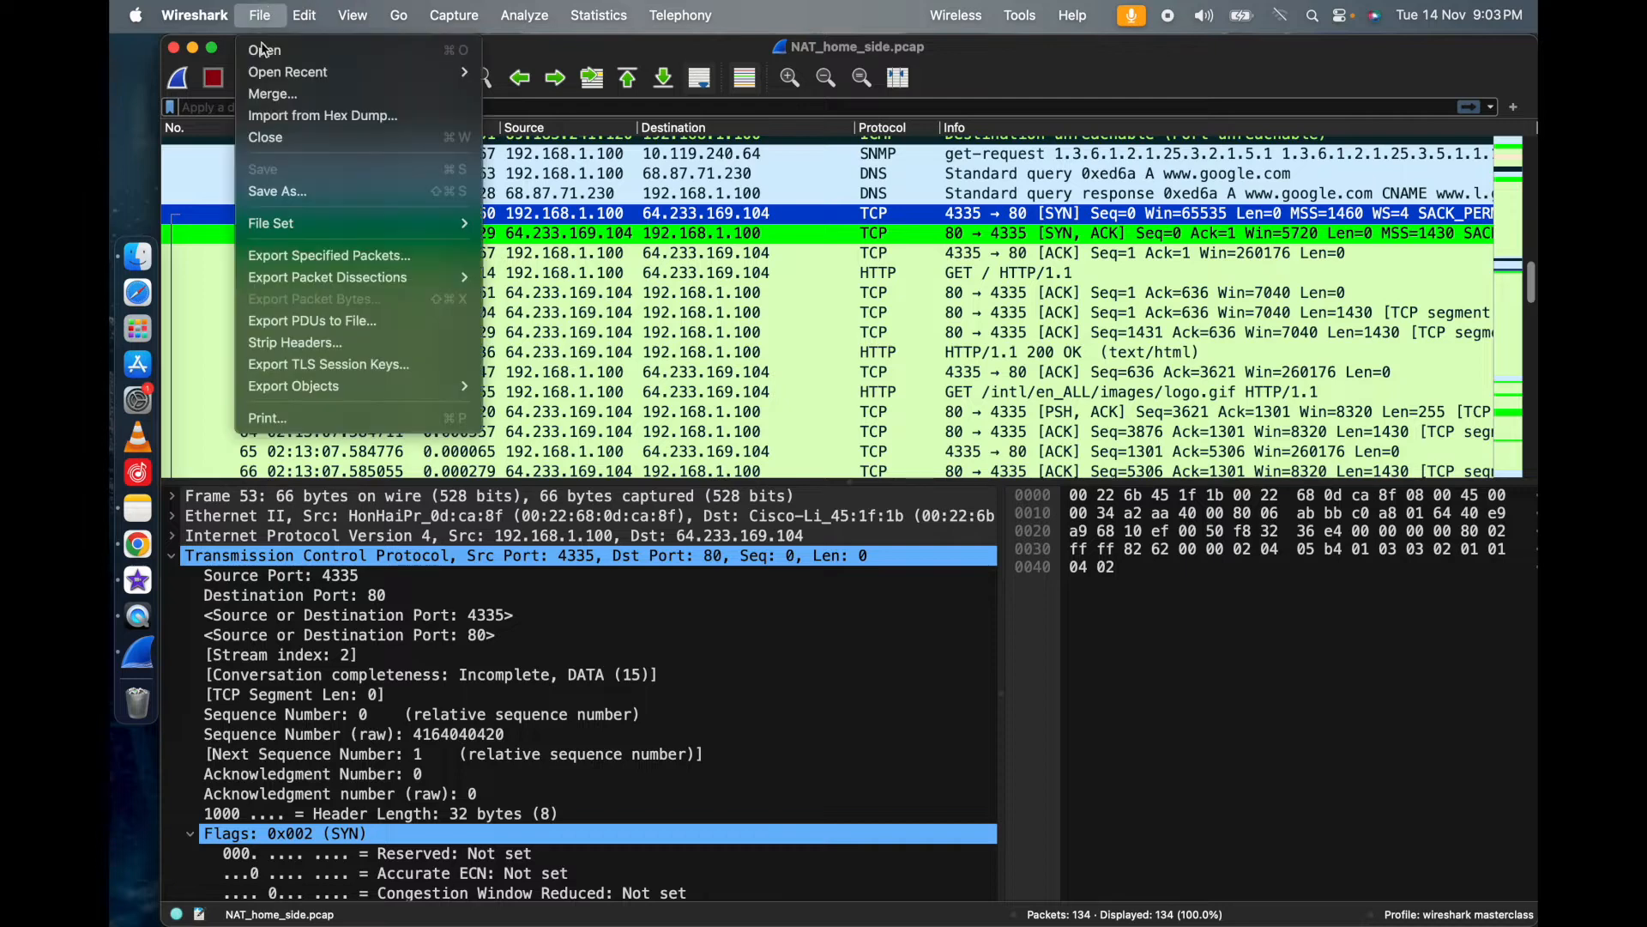
click(266, 52)
scroll(903, 448, down, 5)
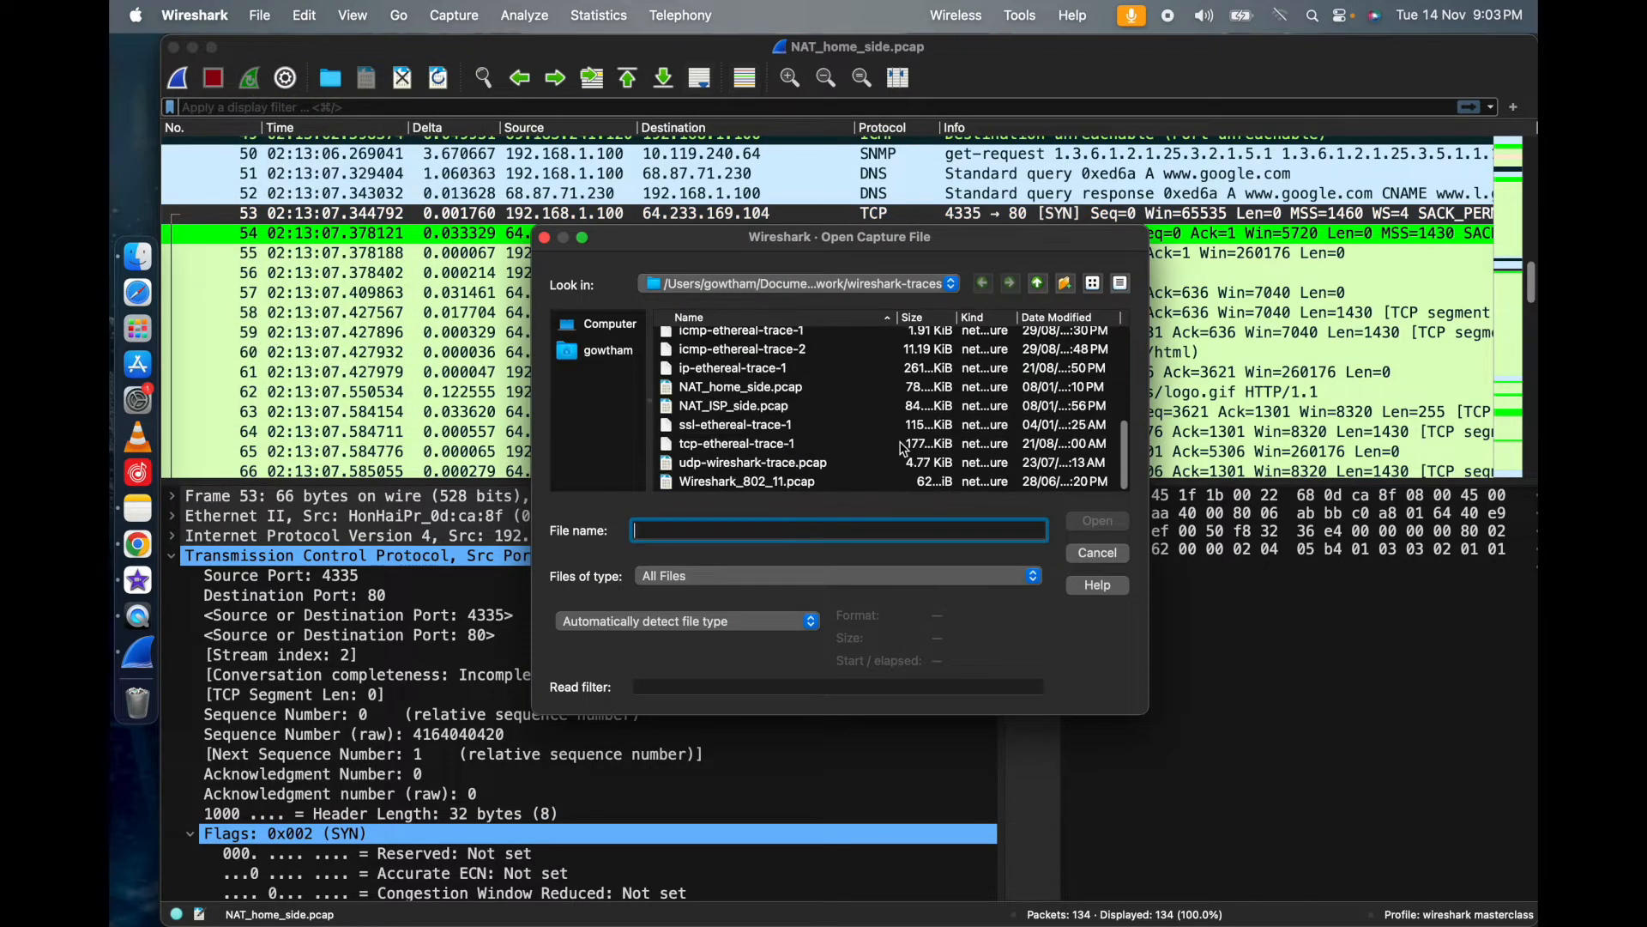
click(847, 406)
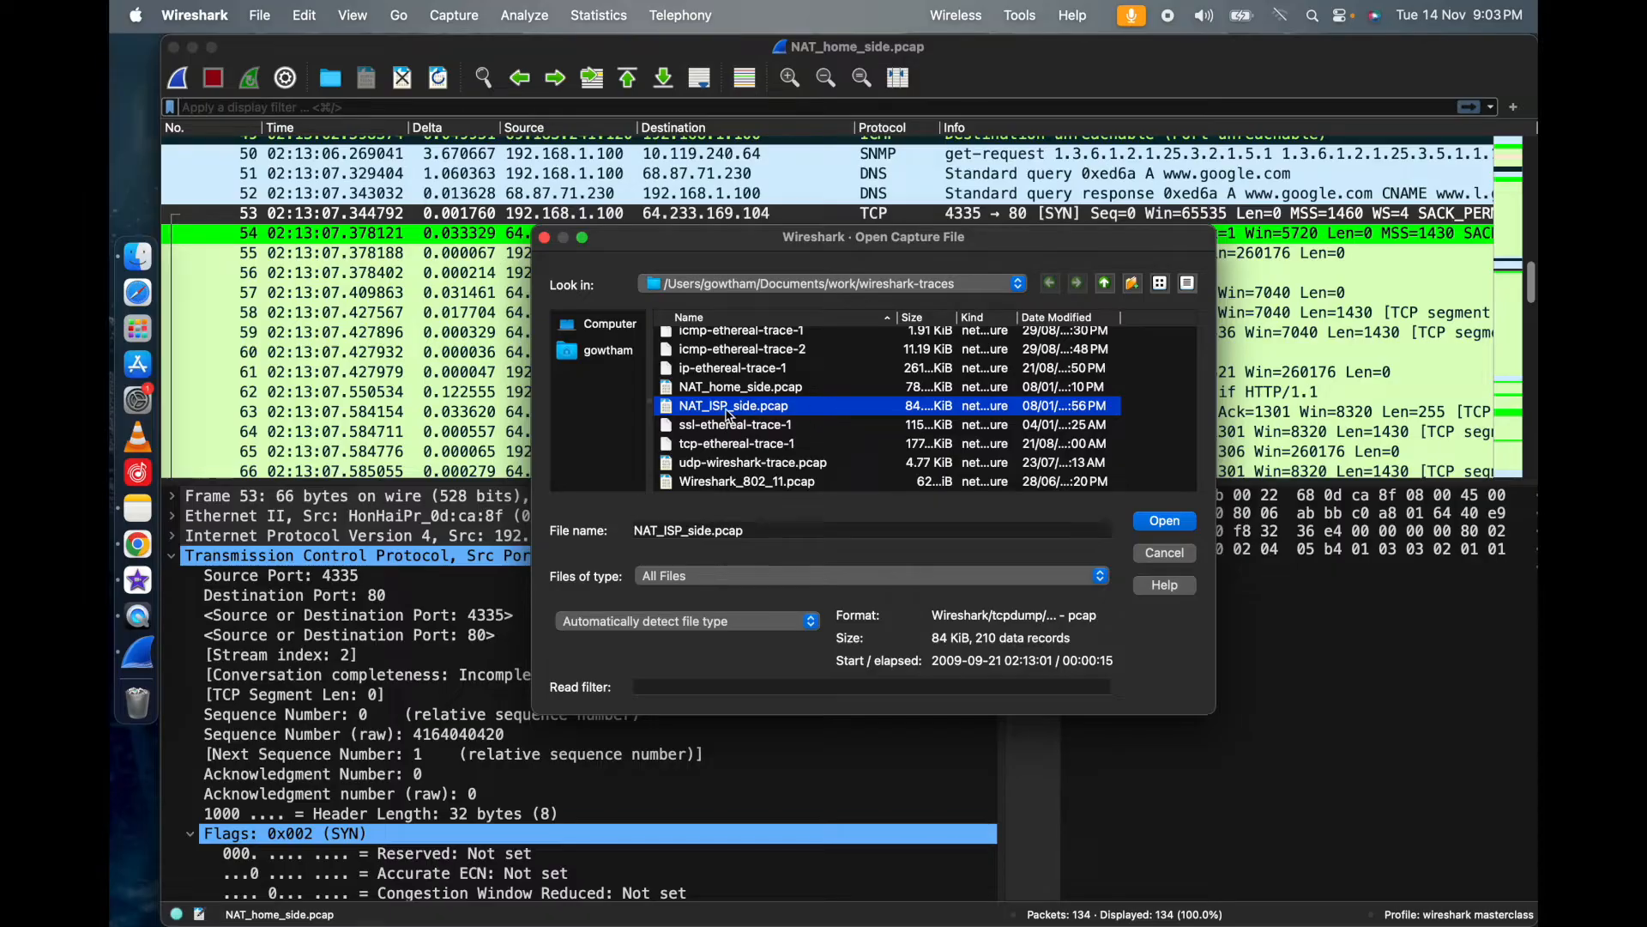
click(1164, 523)
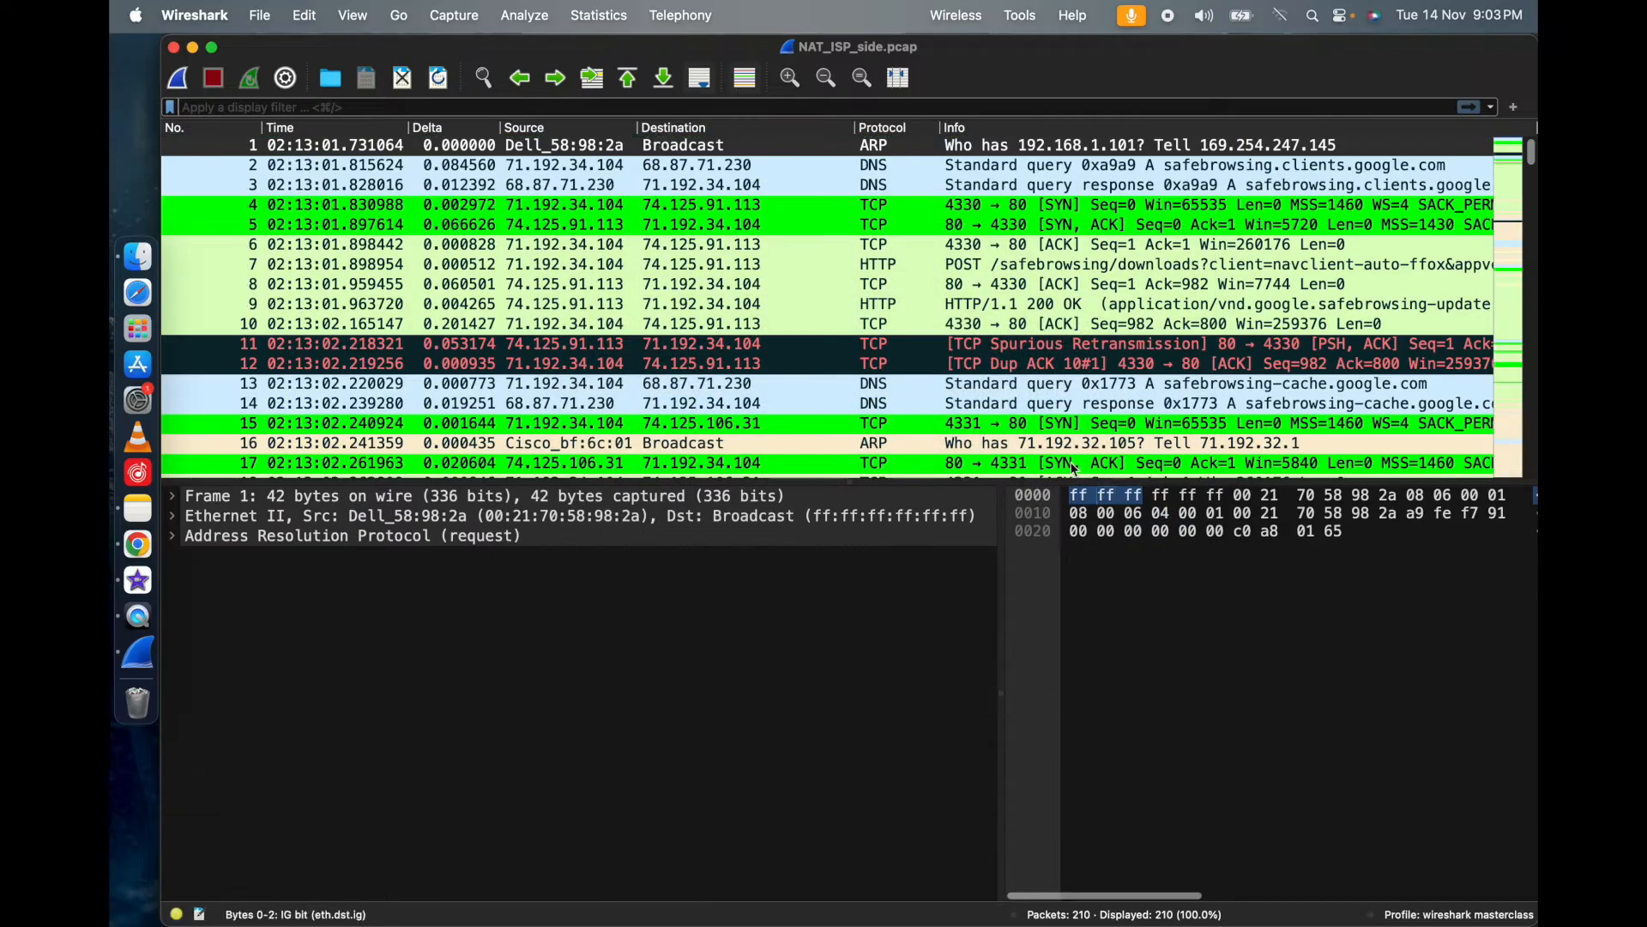
- Filter the NAT_ISP_side packet list with the display filter http
click(868, 104)
text(htt)
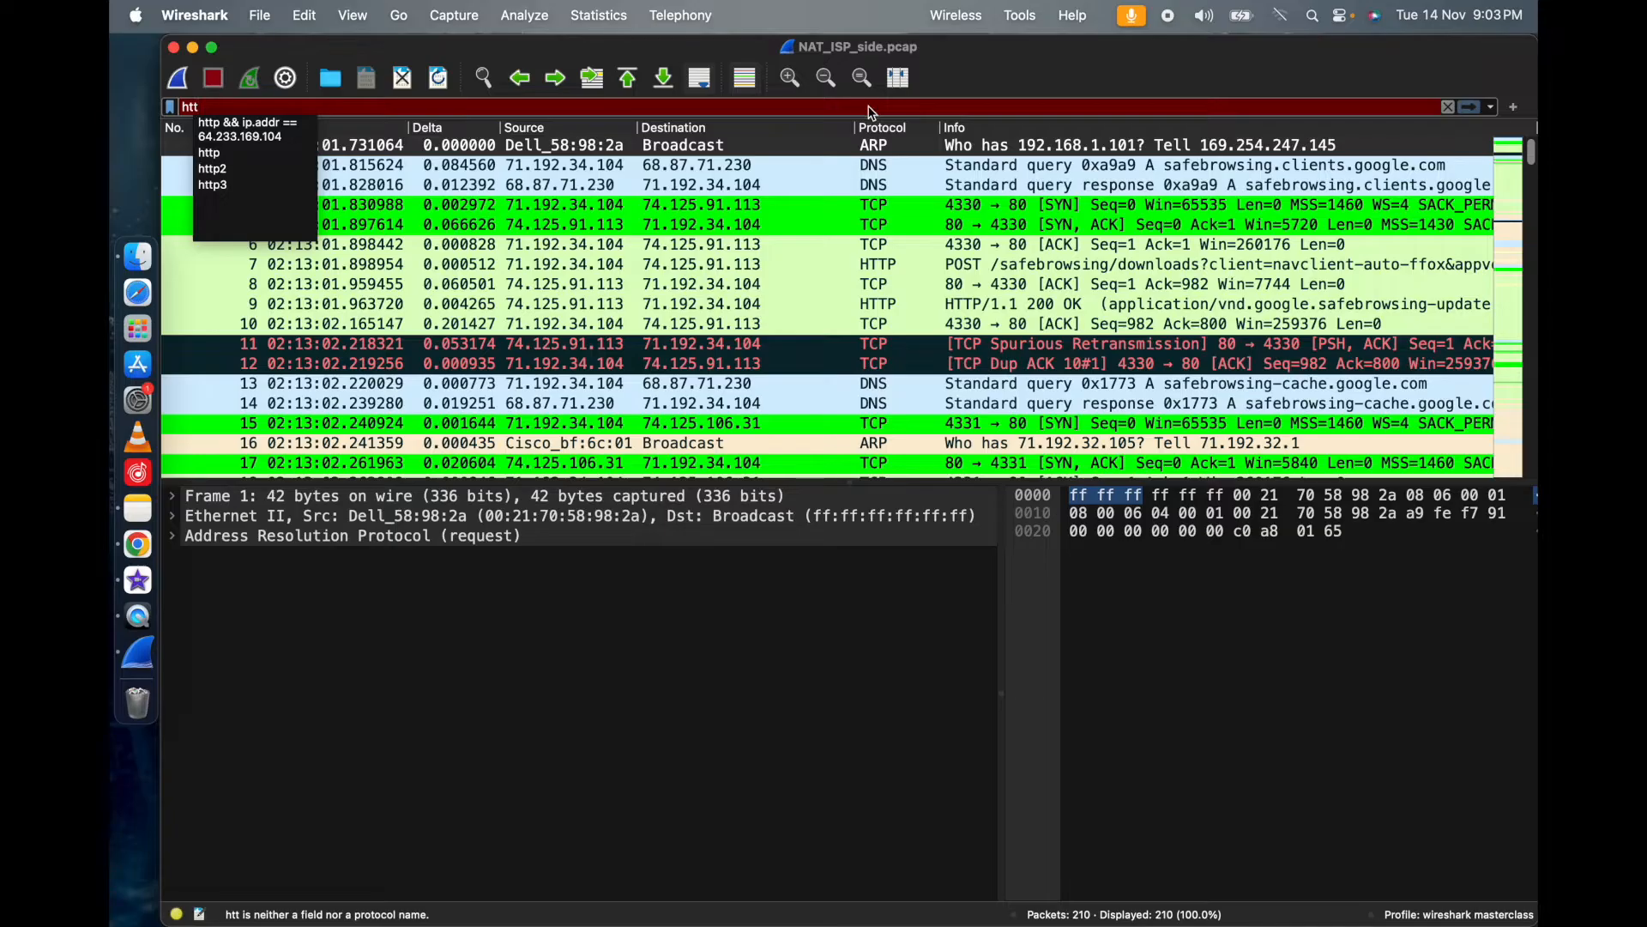
text(p)
key(Return)
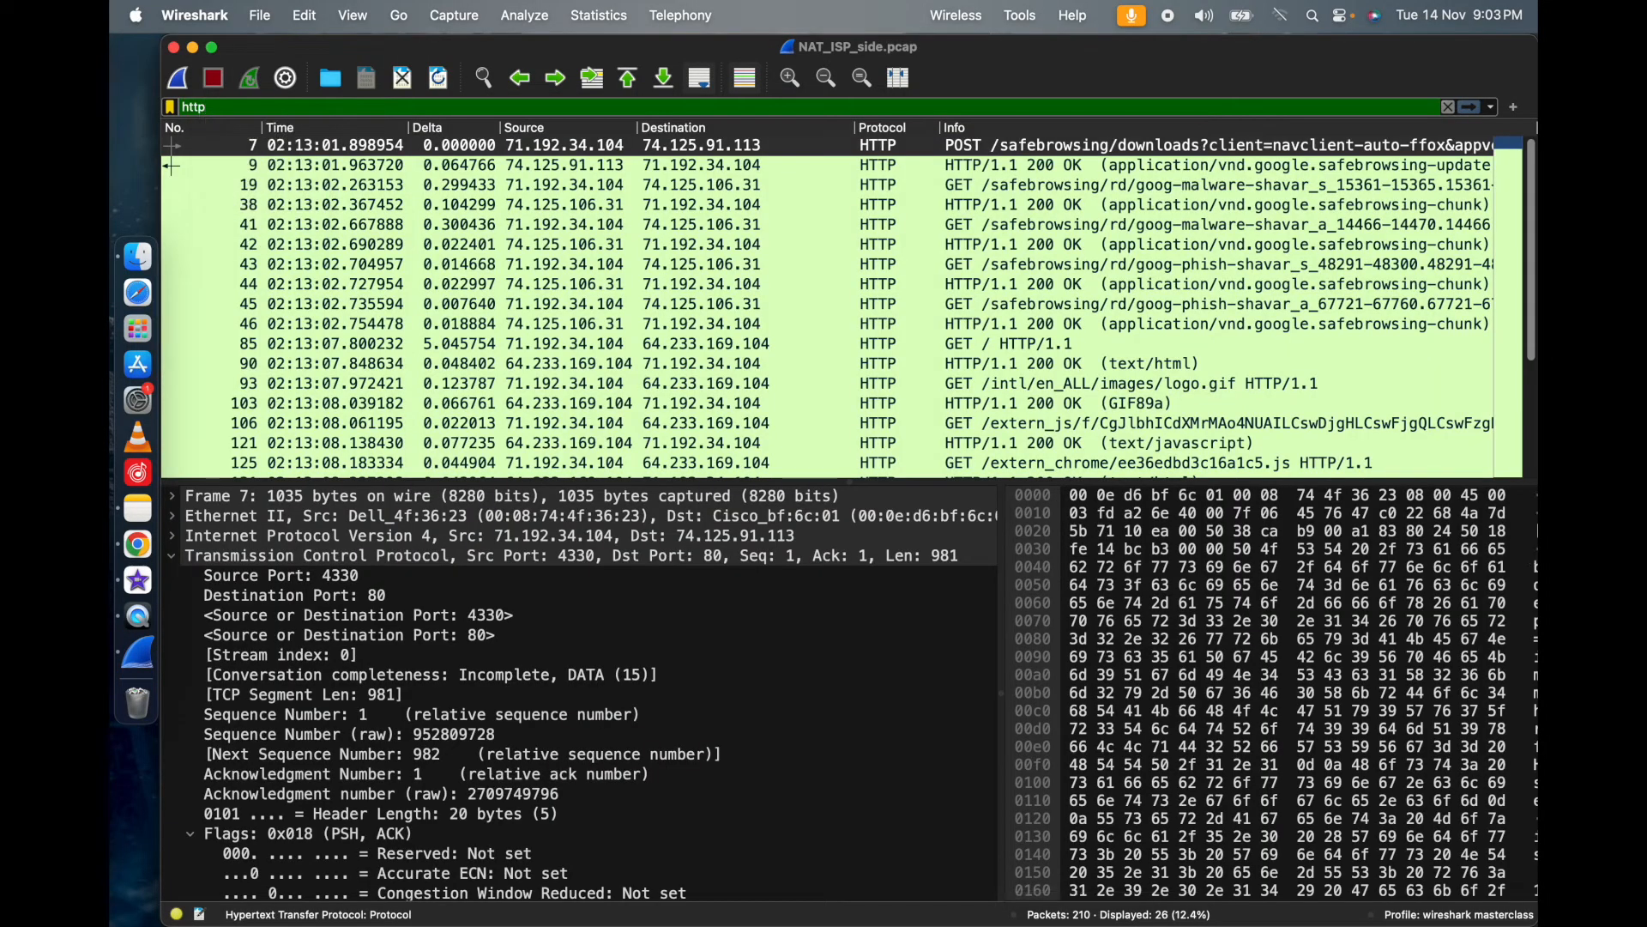
- Replace the display filter with http && ip.addr == 64.233.169.104 and apply it
key(BackSpace)
key(BackSpace)
key(BackSpace)
key(BackSpace)
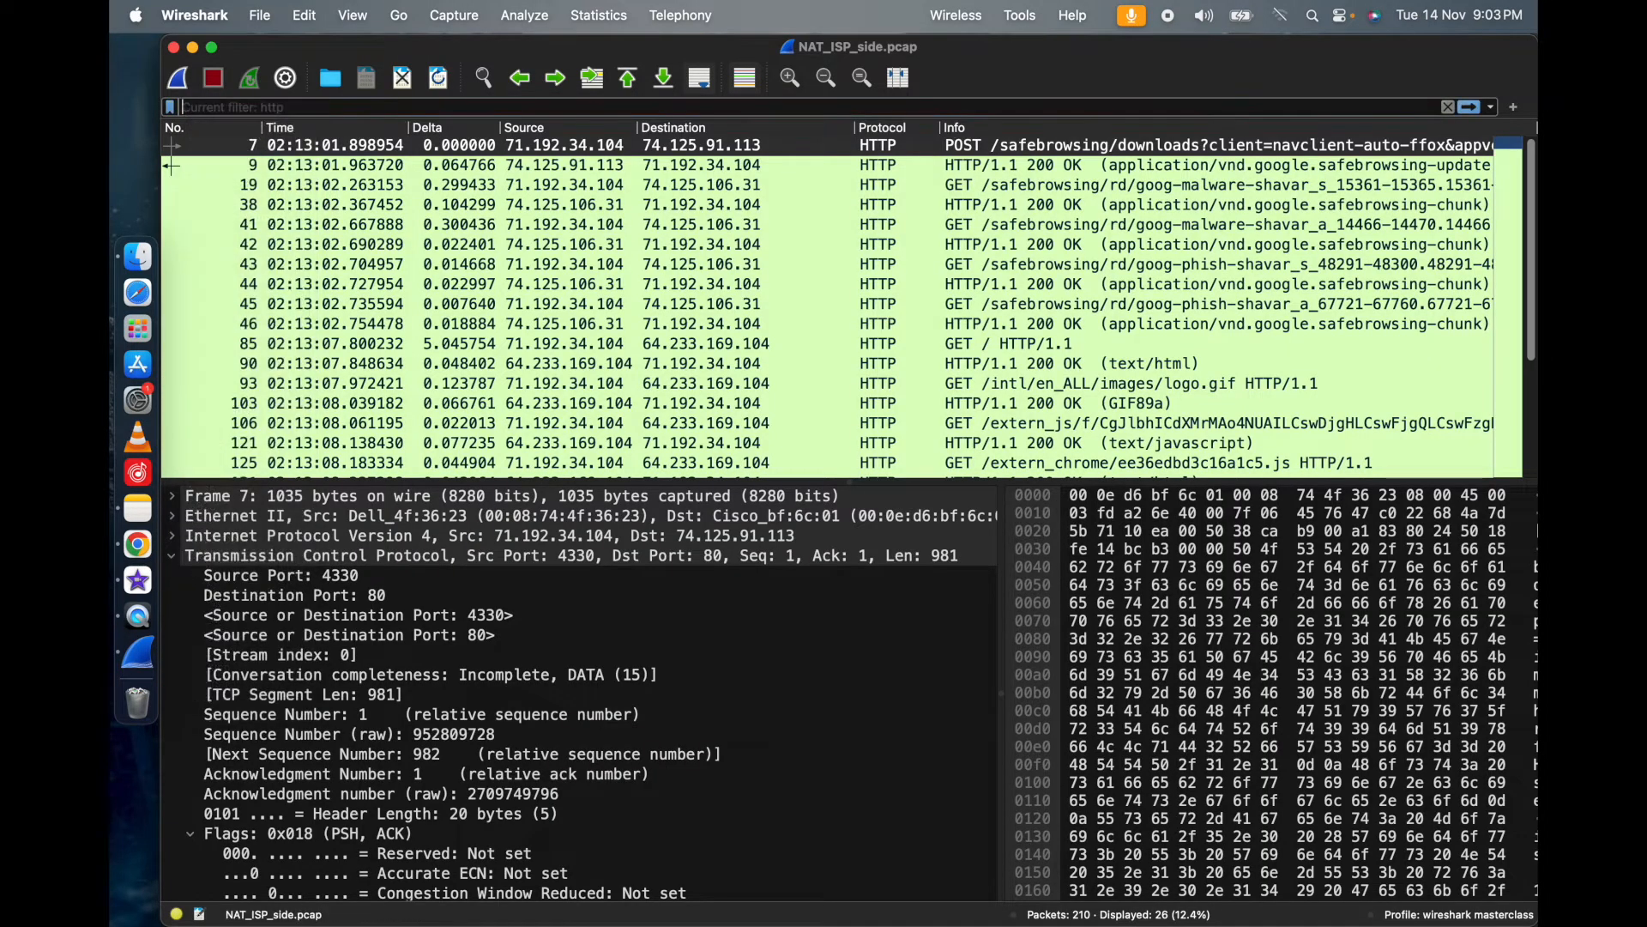
text(http && ip.addr == 64.233.169.104)
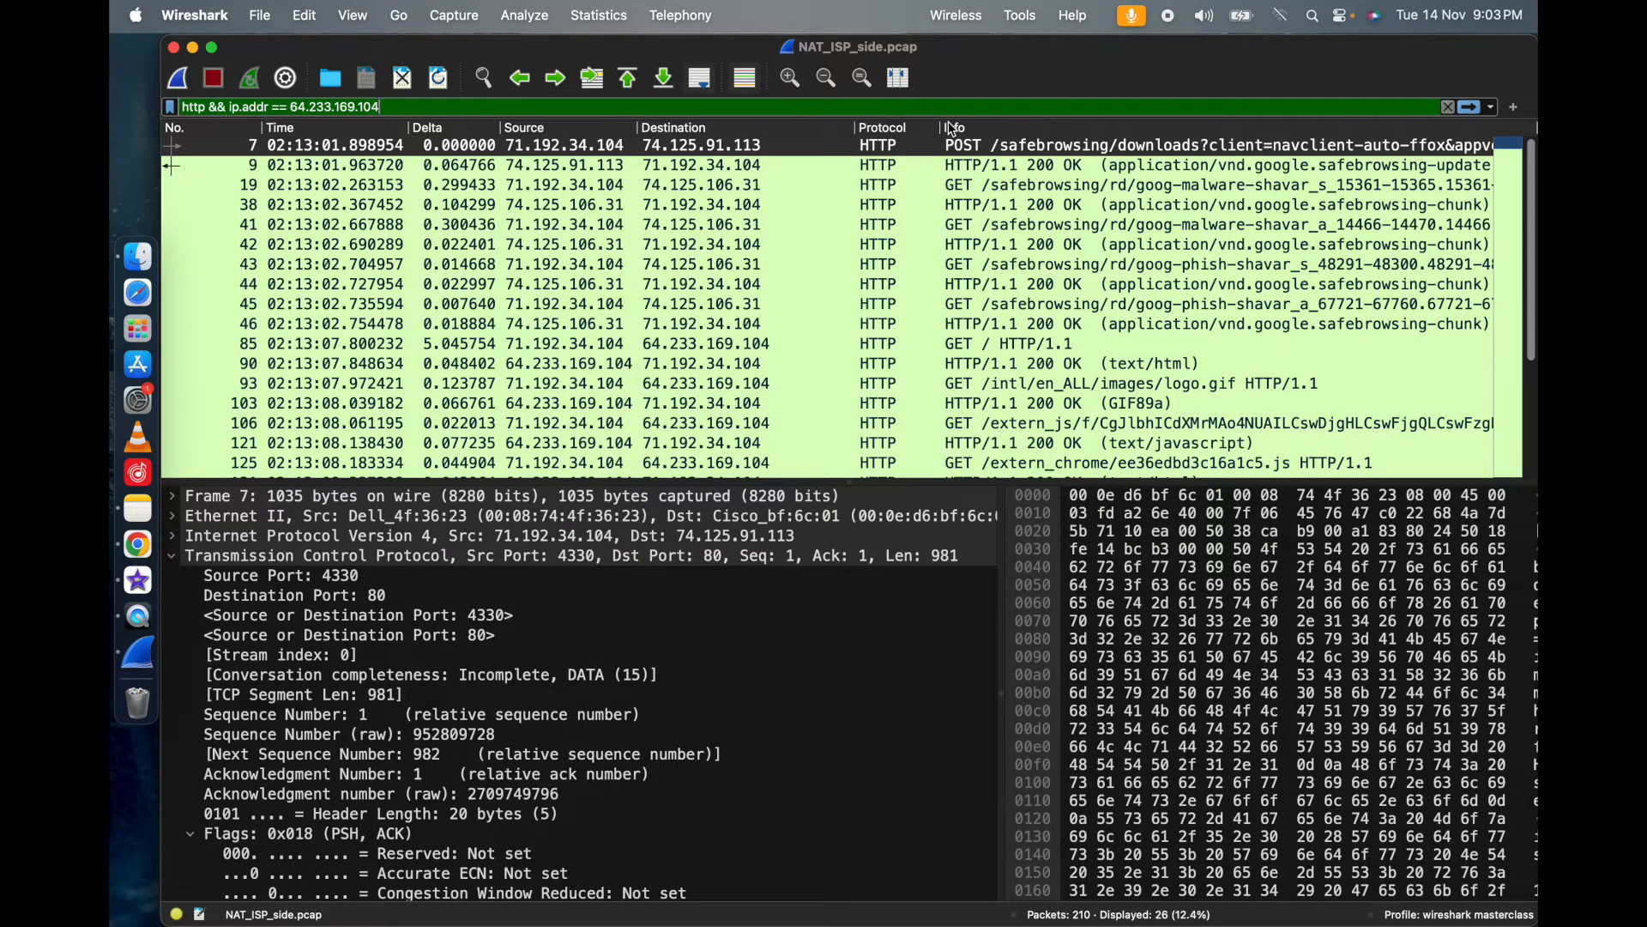
key(Return)
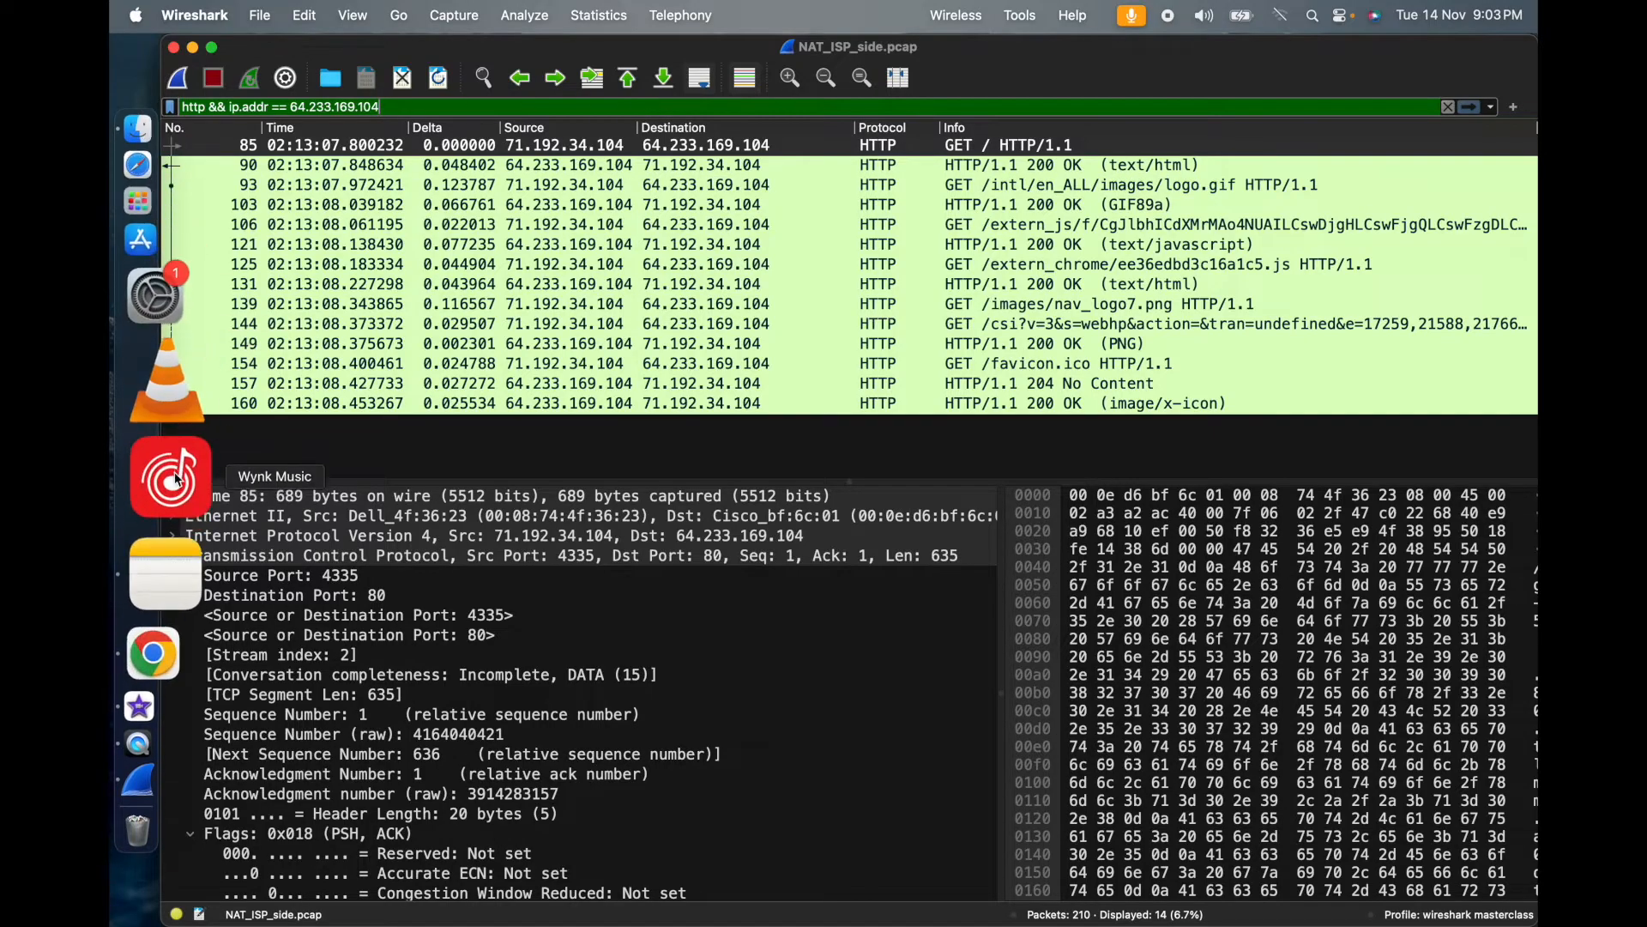
- Switch to Chrome and read lab question 6 about the HTTP GET in the NAT_ISP_side trace
click(183, 540)
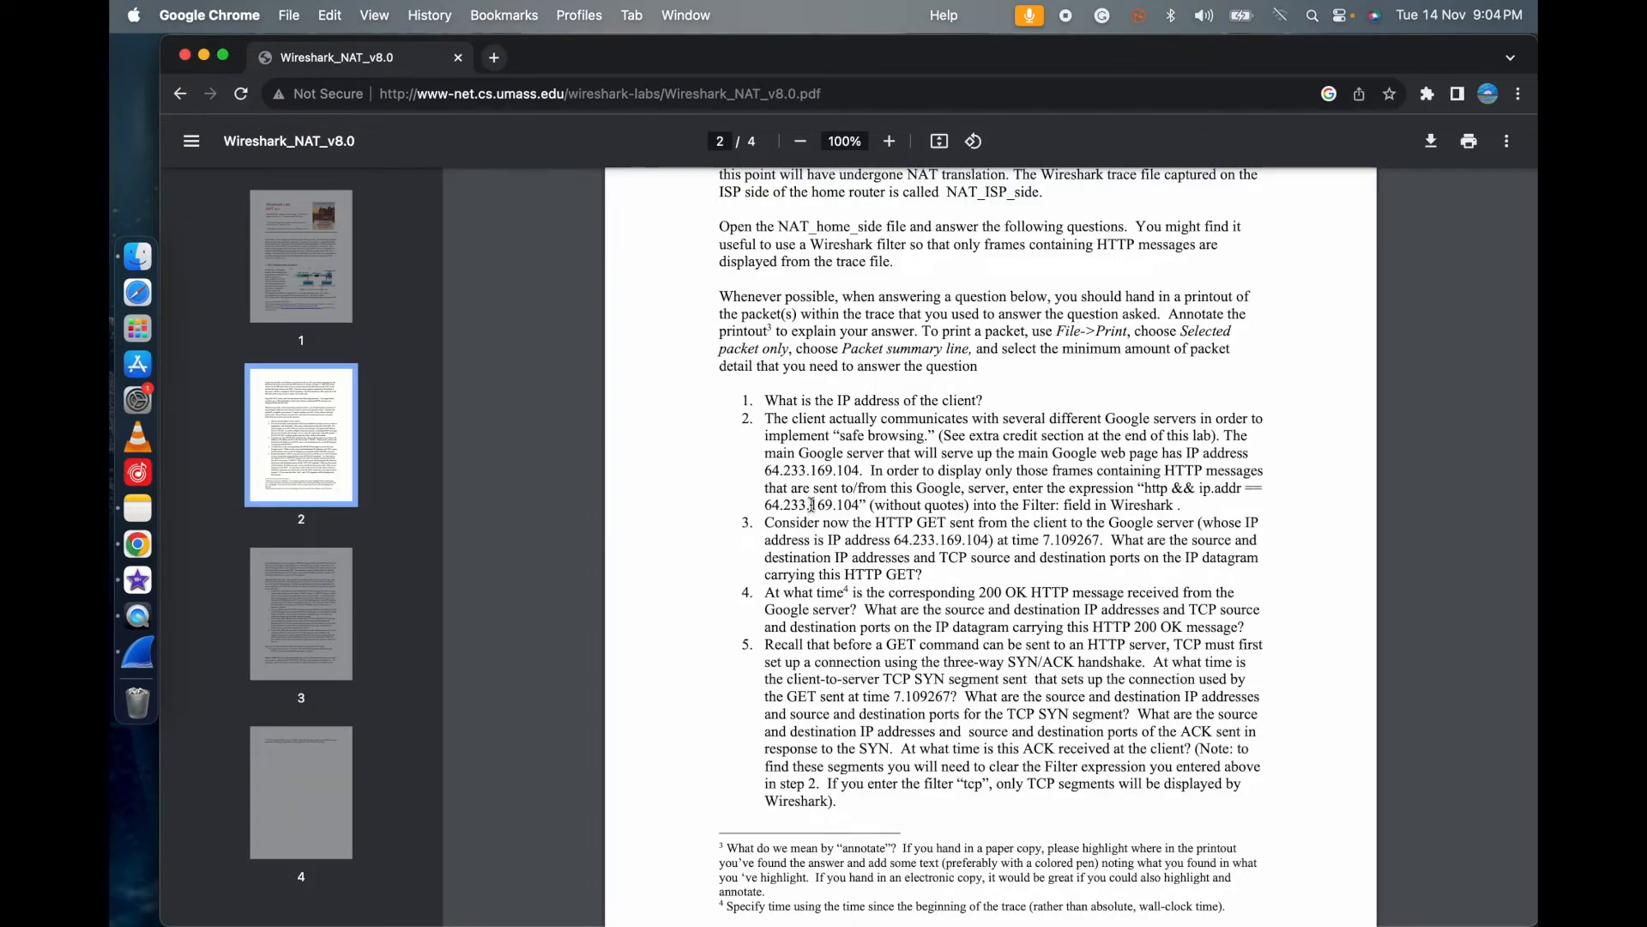
scroll(812, 506, down, 5)
scroll(806, 489, down, 9)
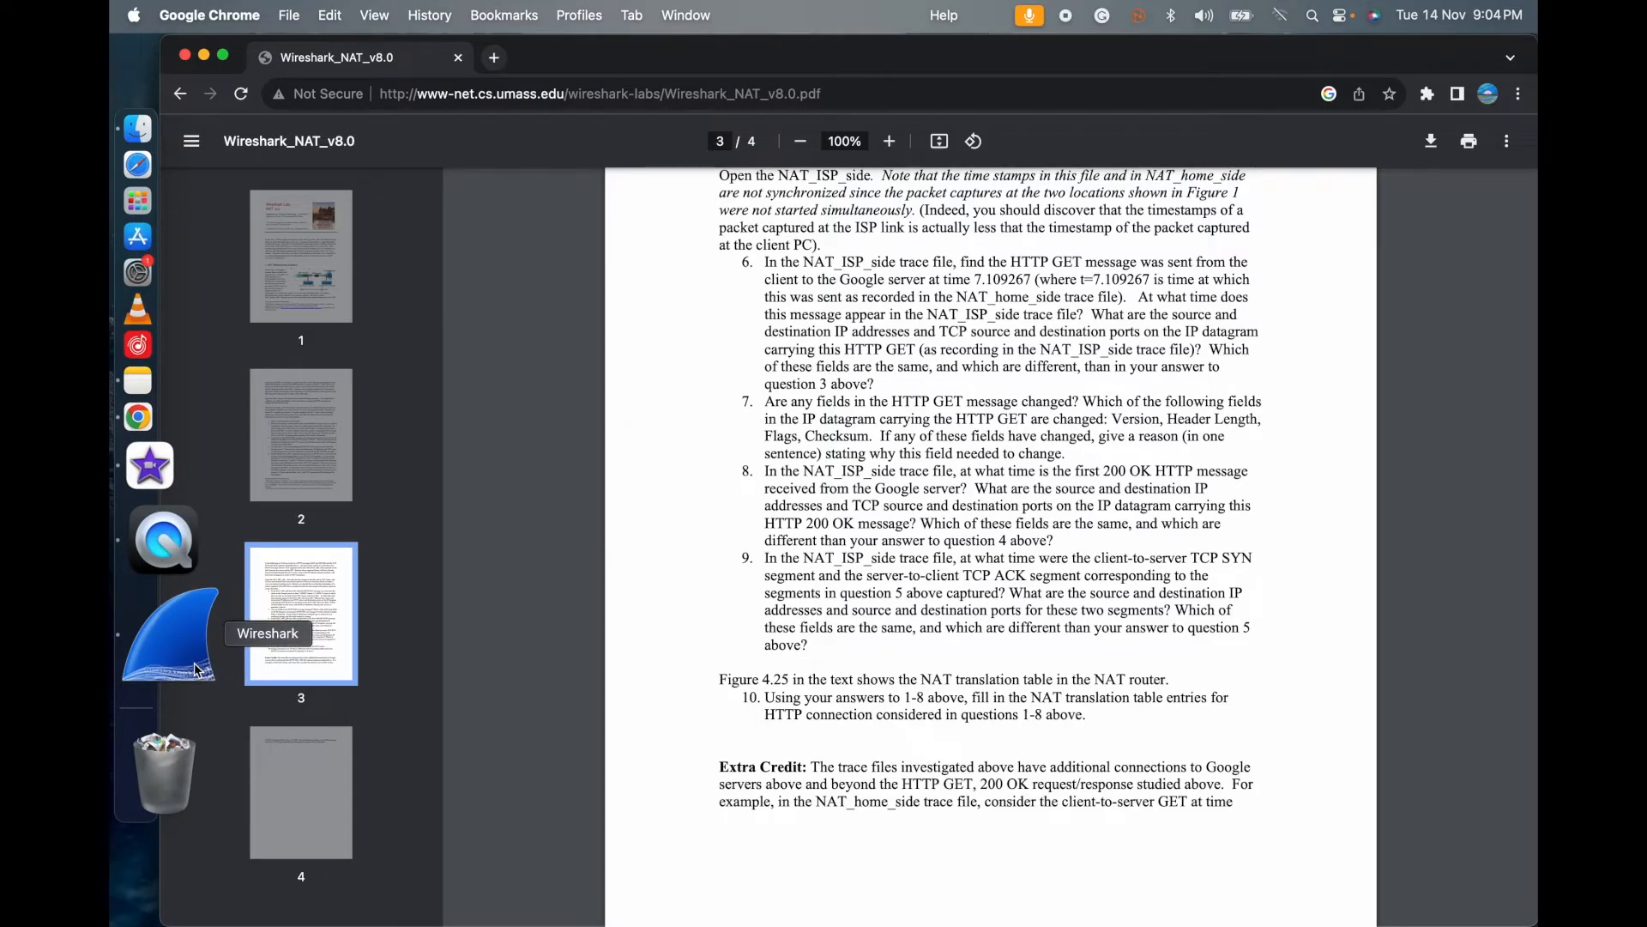
- Switch to Wireshark and select the first GET / HTTP/1.1 request, packet 85, to examine its time, addresses and TCP ports
click(196, 668)
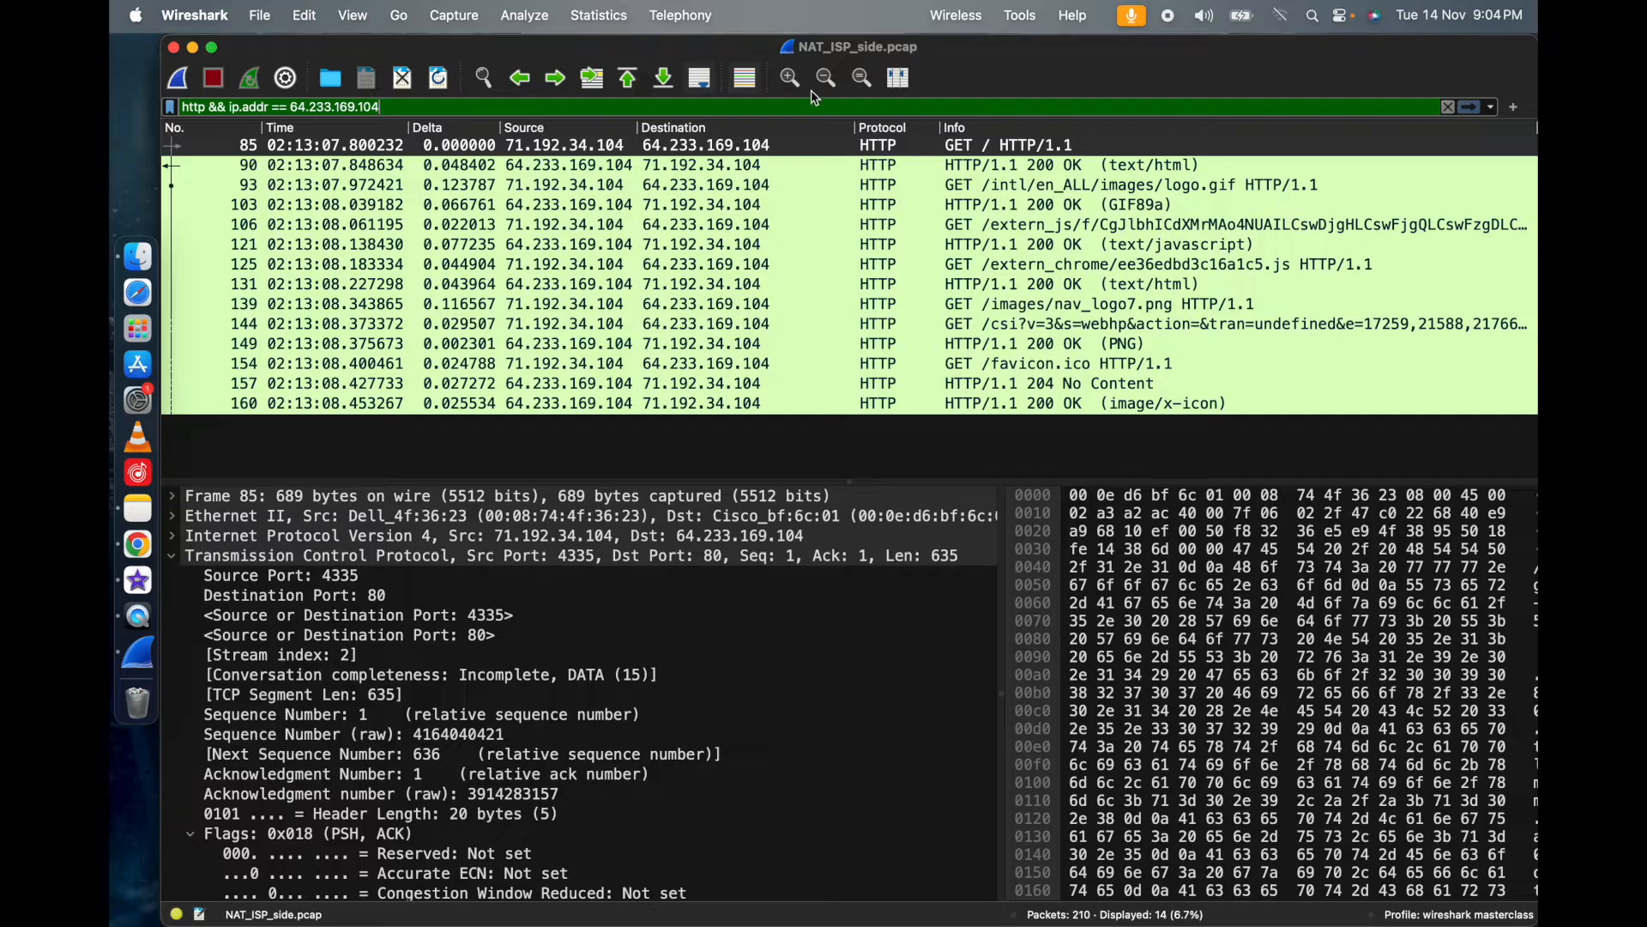
click(822, 147)
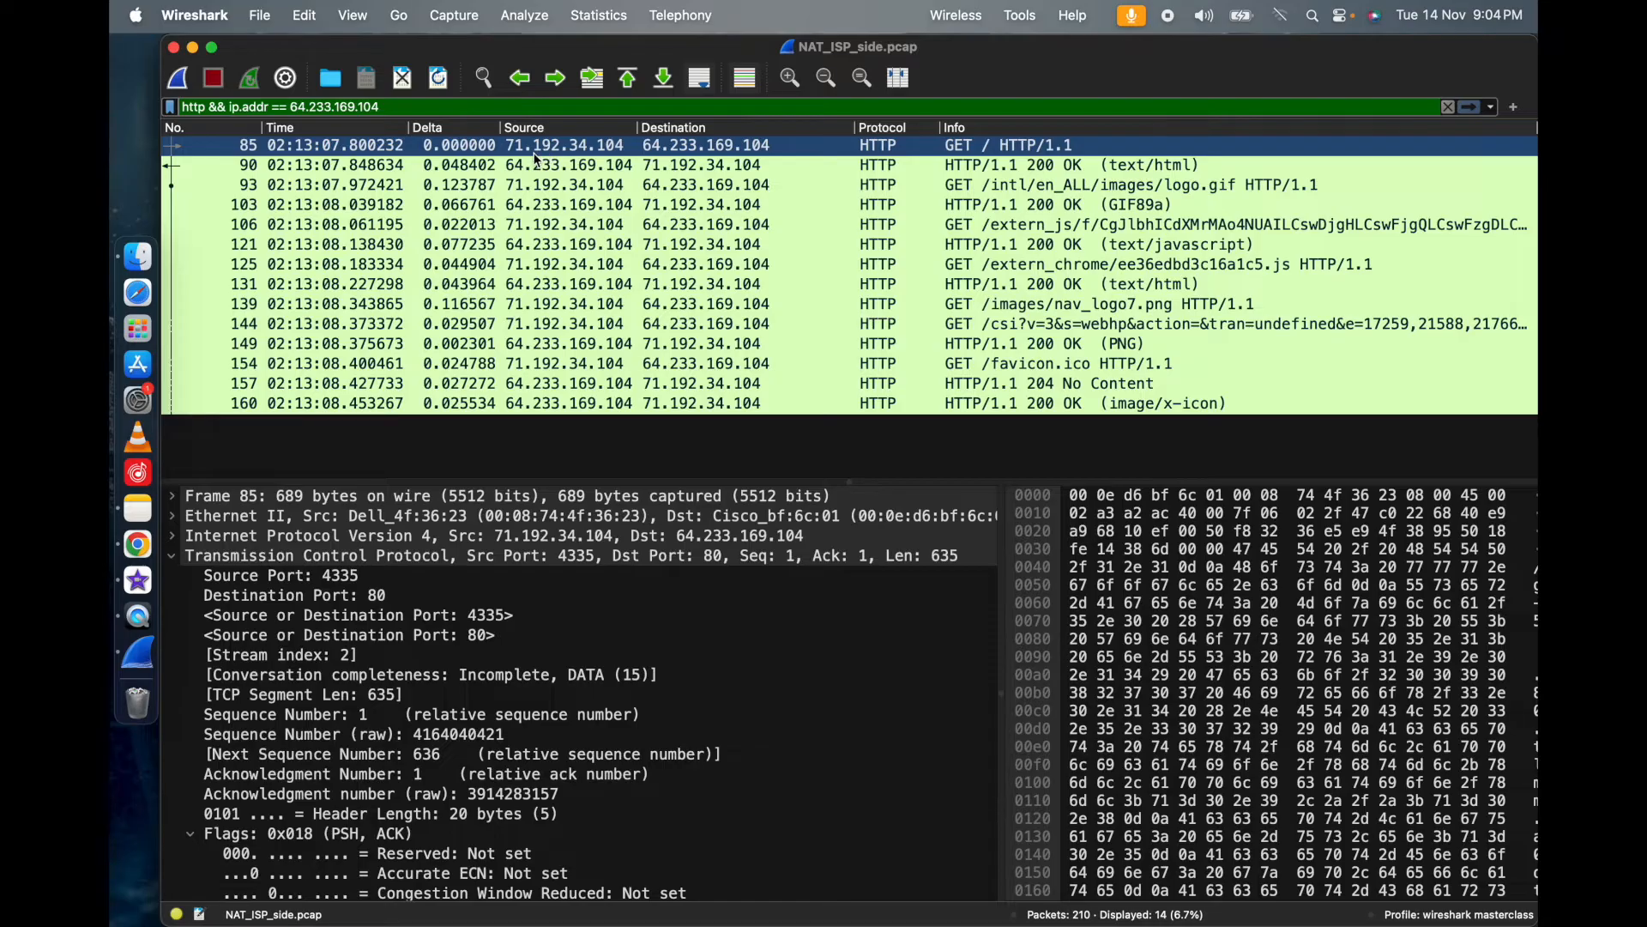
click(714, 142)
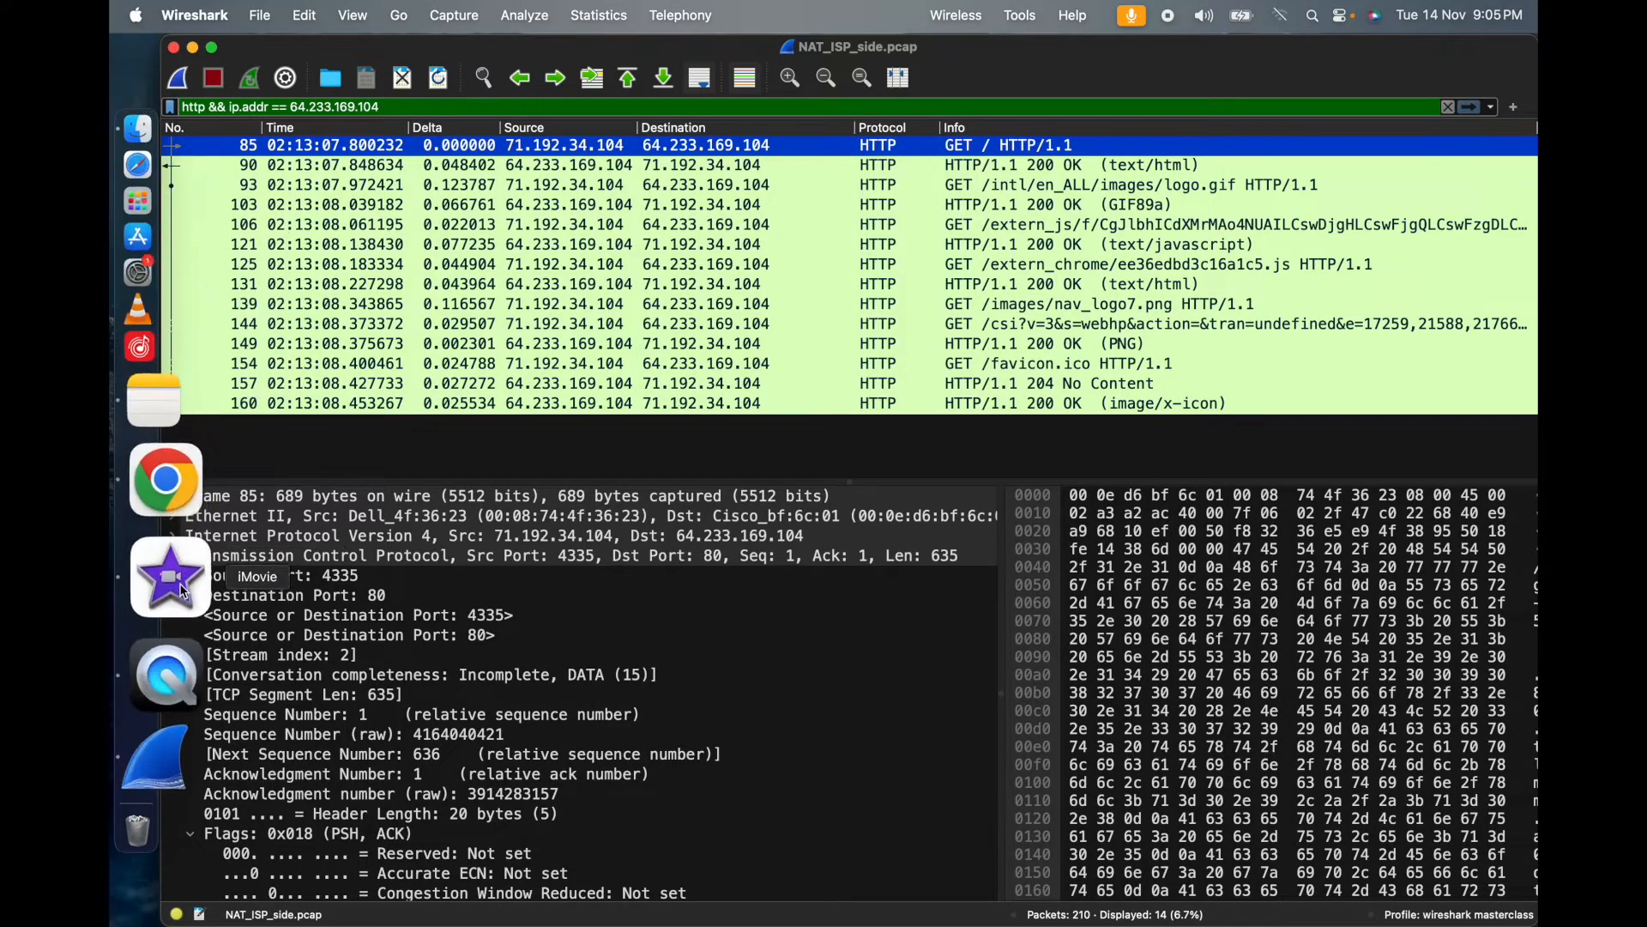
- Read lab question 7 in Chrome and look through packet 85's Transmission Control Protocol details in Wireshark
click(166, 541)
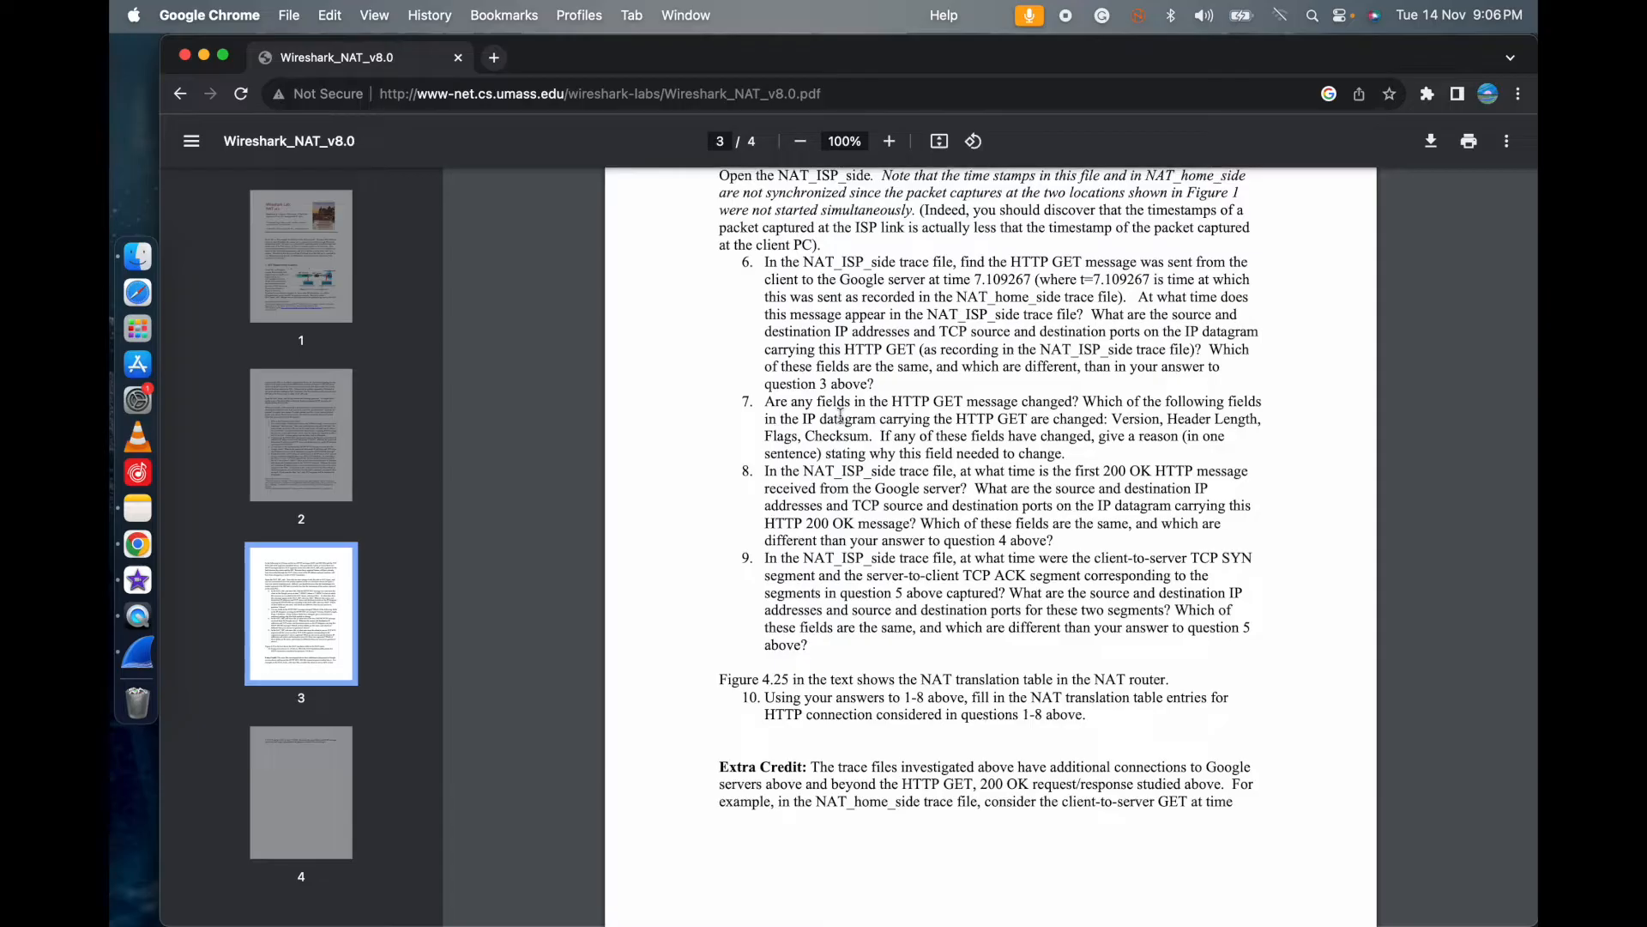
click(170, 663)
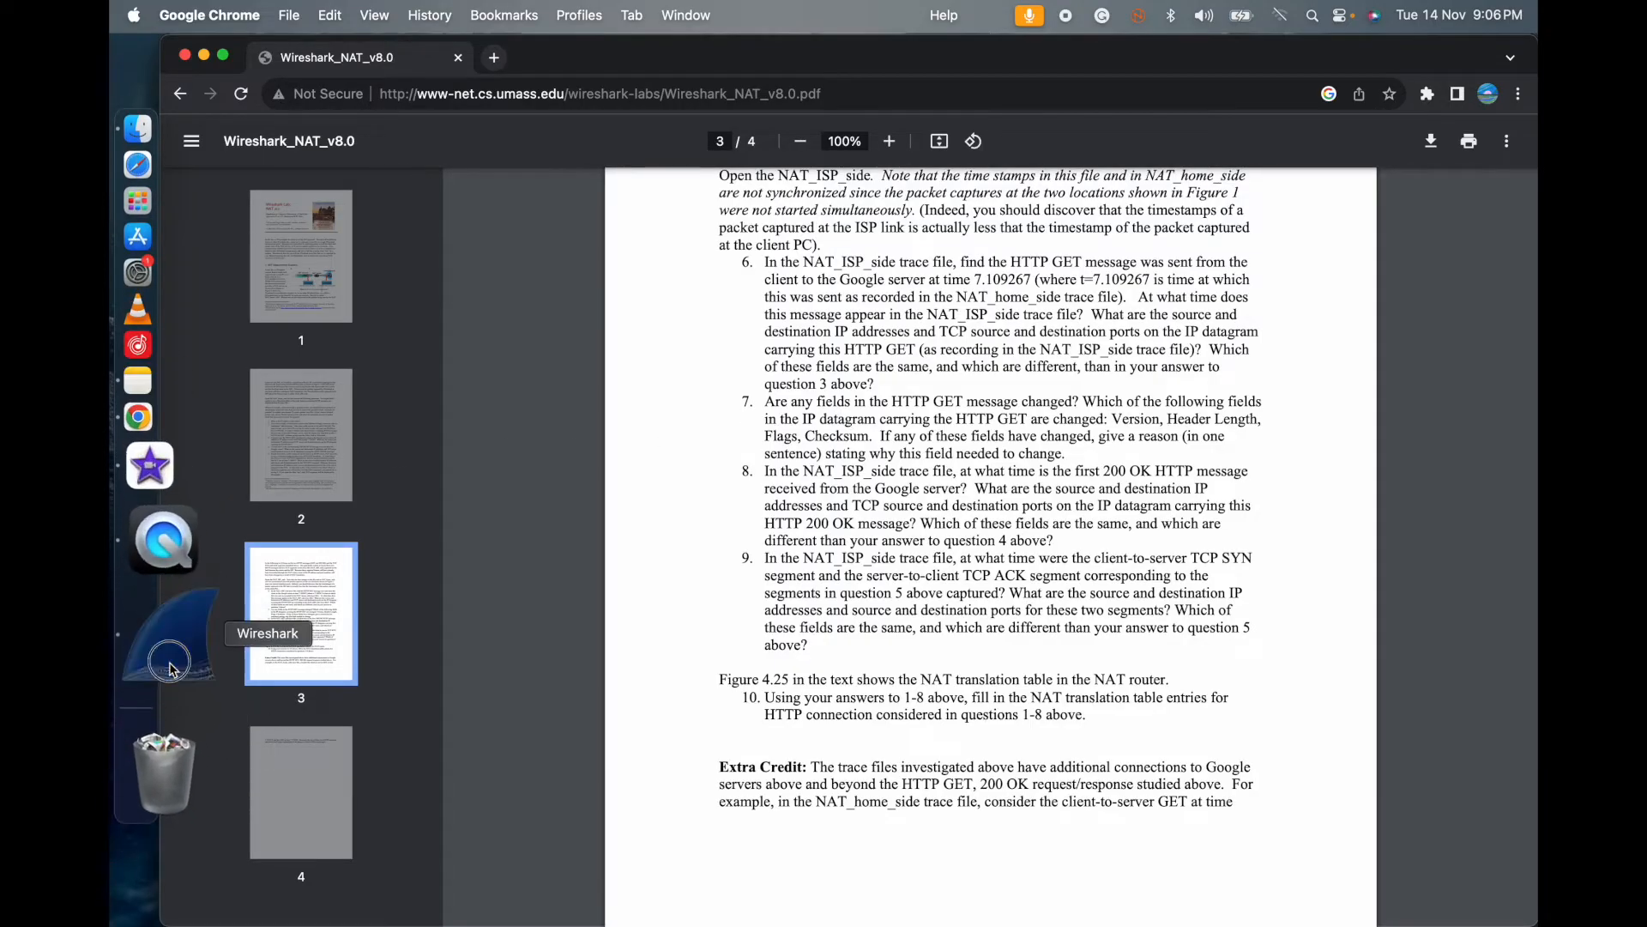
click(642, 520)
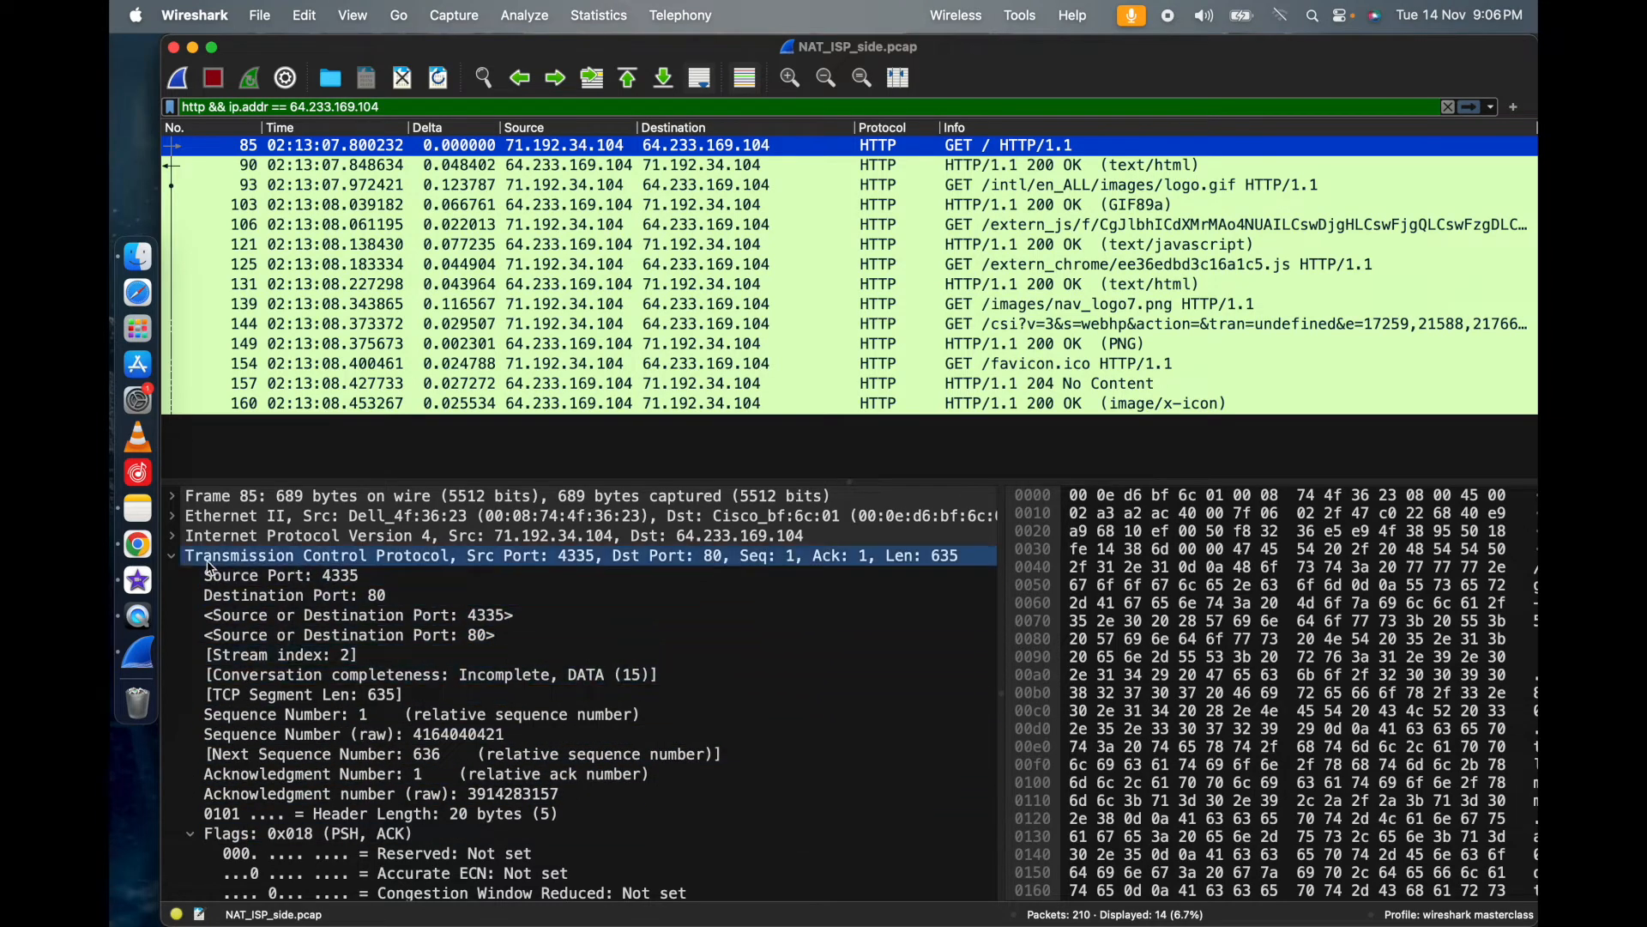
click(172, 556)
click(173, 556)
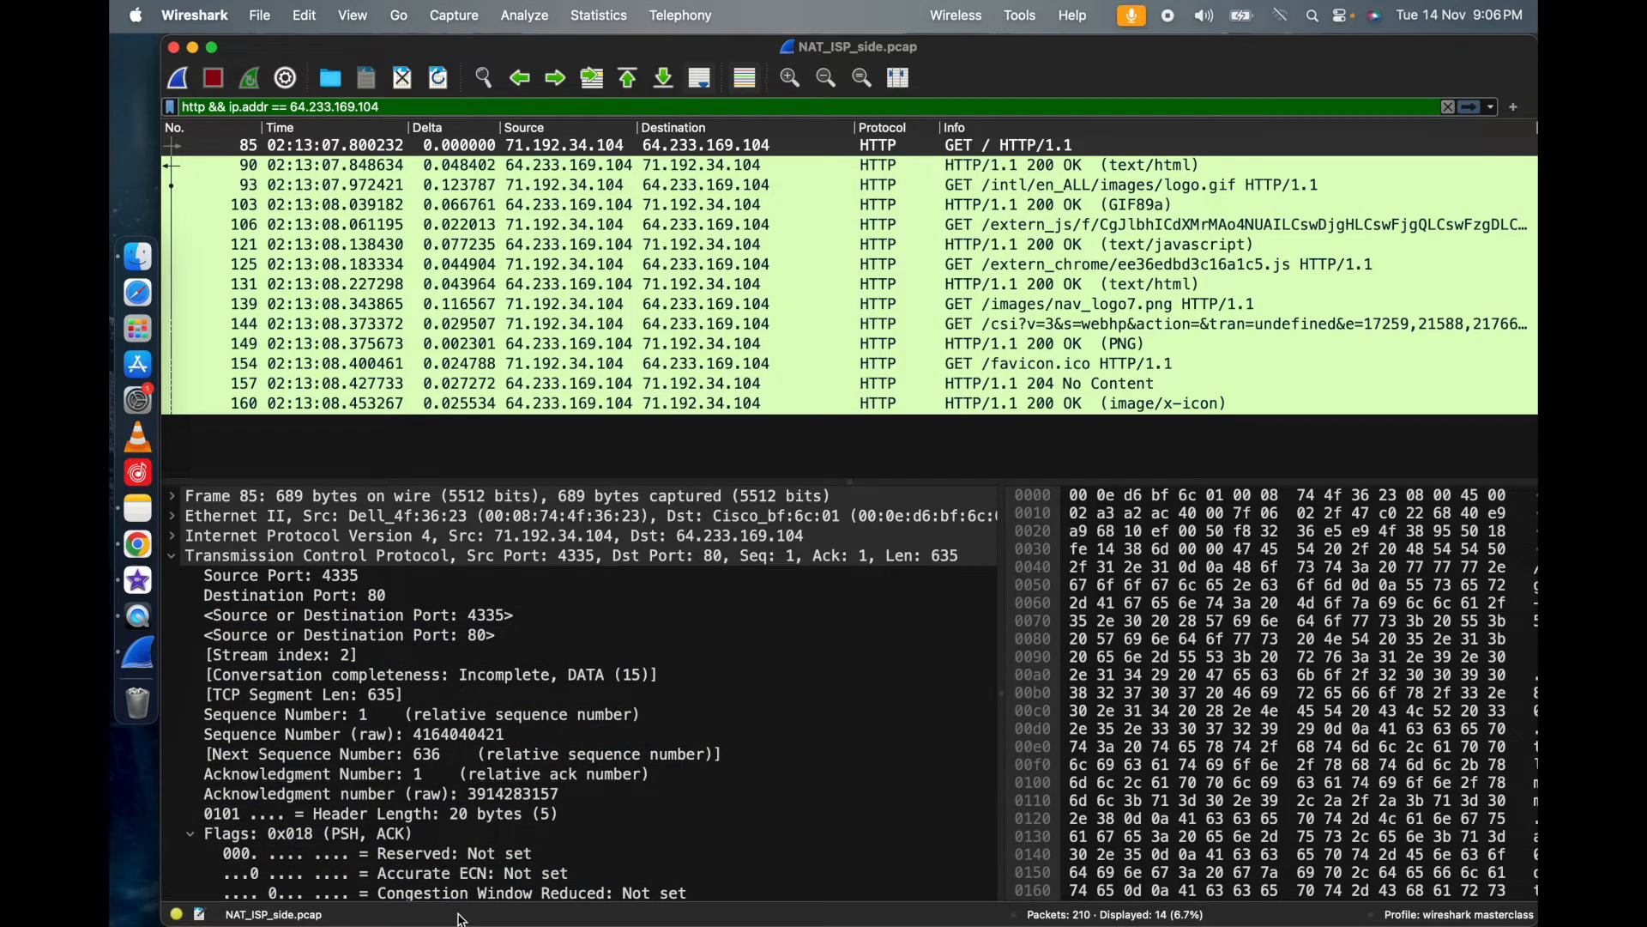
scroll(592, 772, down, 3)
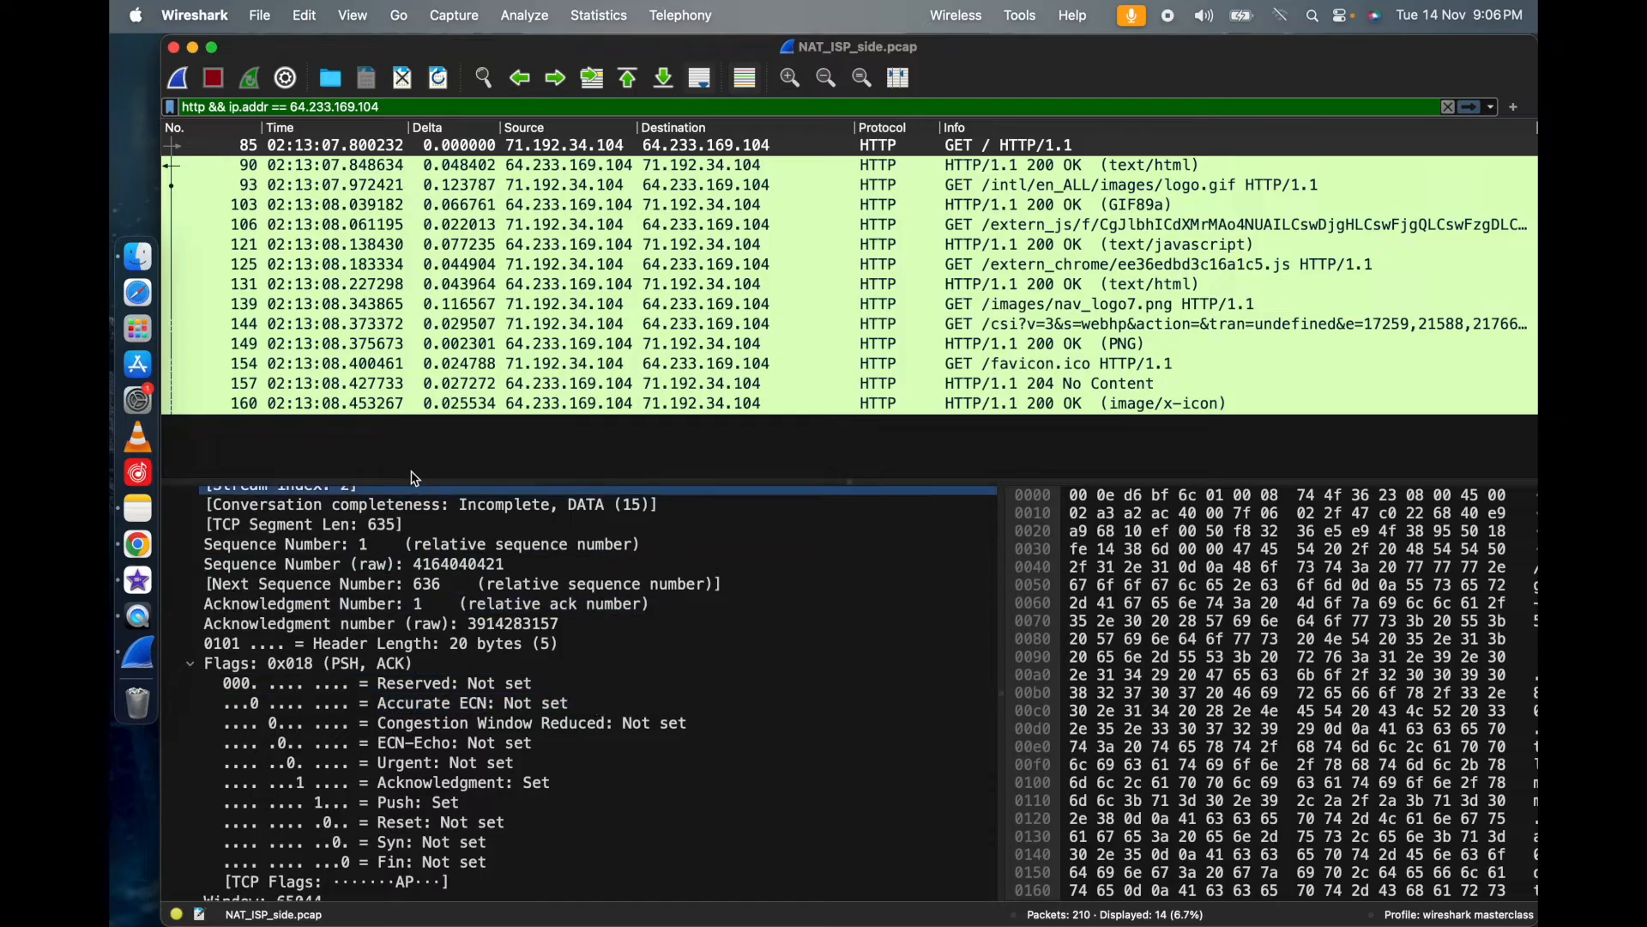
- Recheck question 7 in Chrome and review all TCP fields of the GET request, packet 85, in Wireshark
click(182, 554)
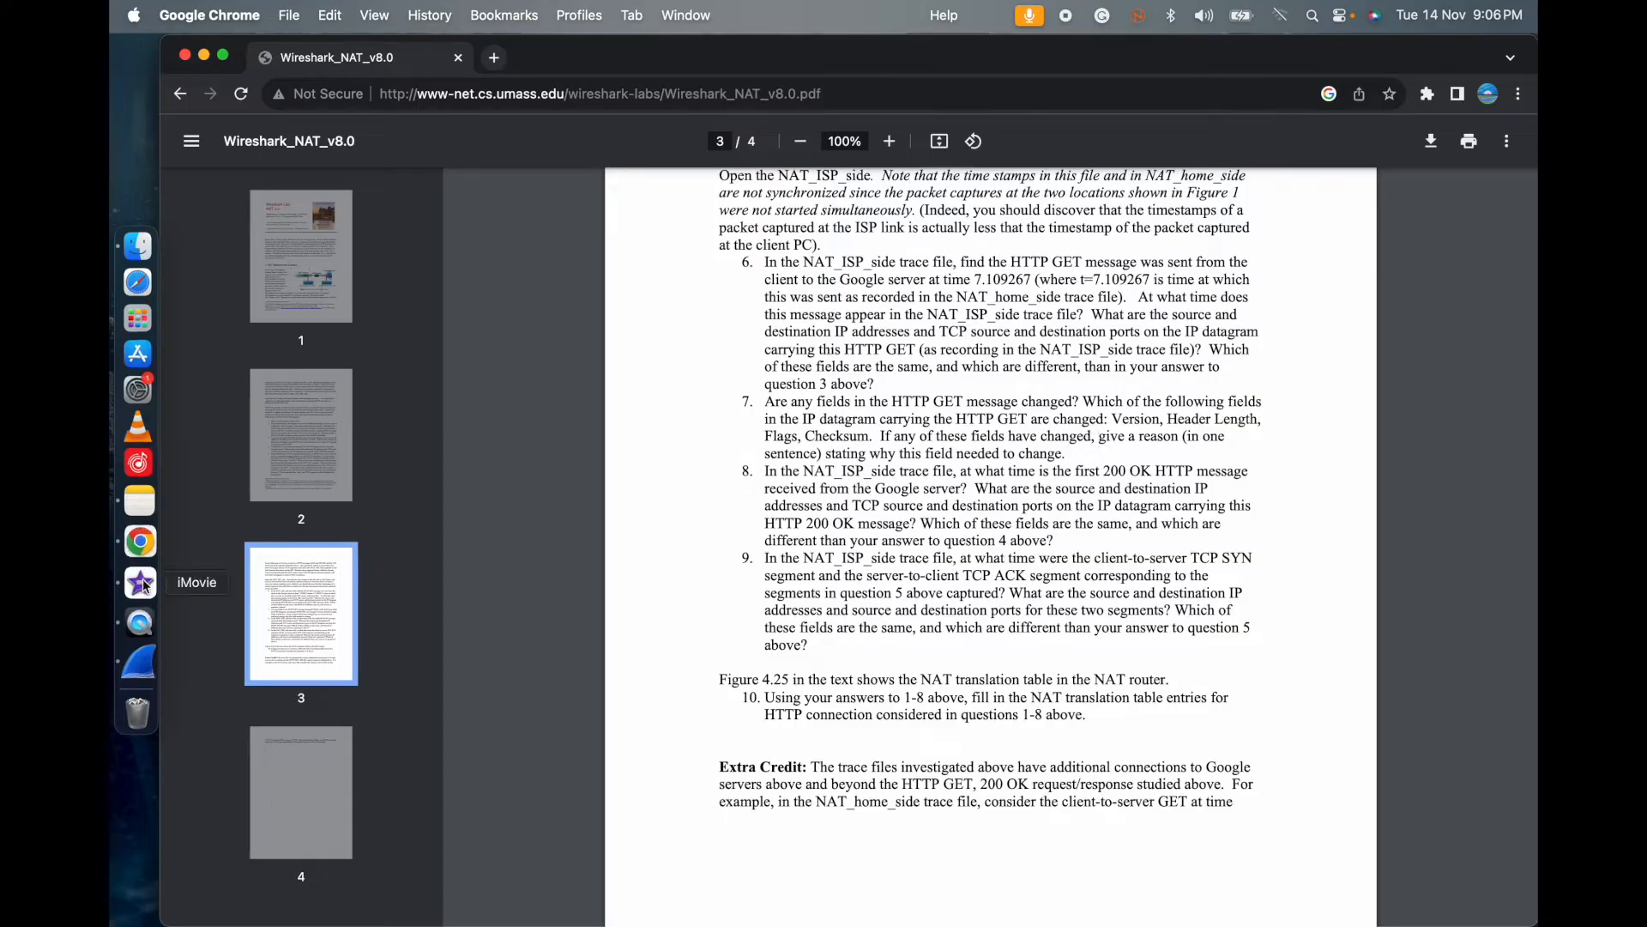
click(154, 649)
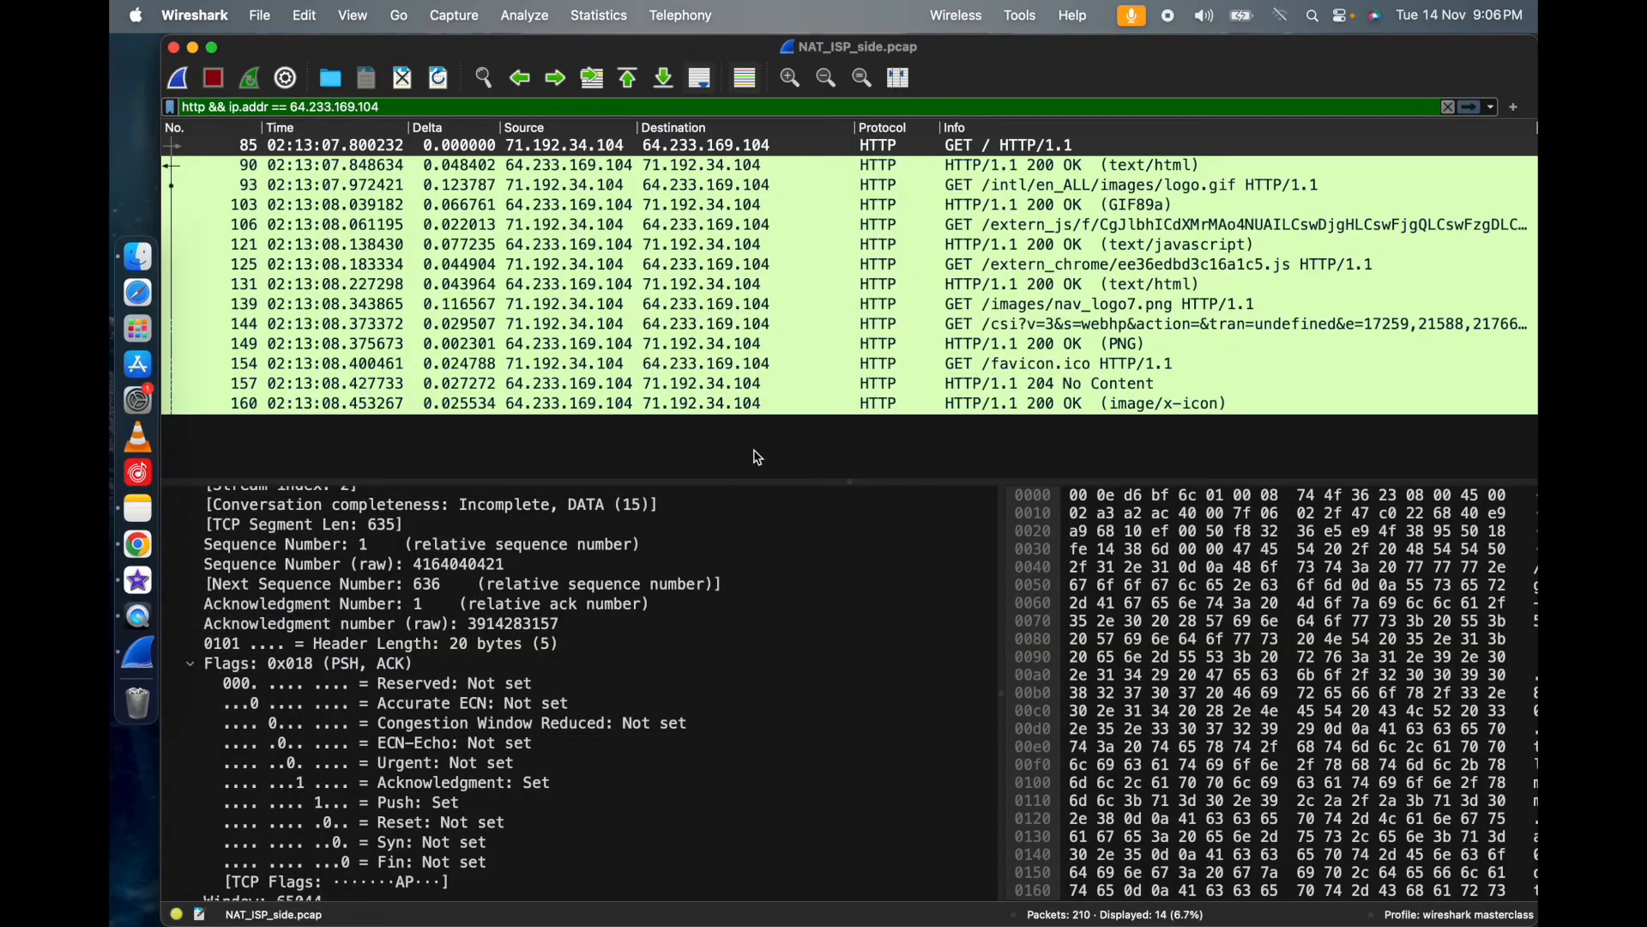
scroll(357, 707, up, 3)
click(356, 705)
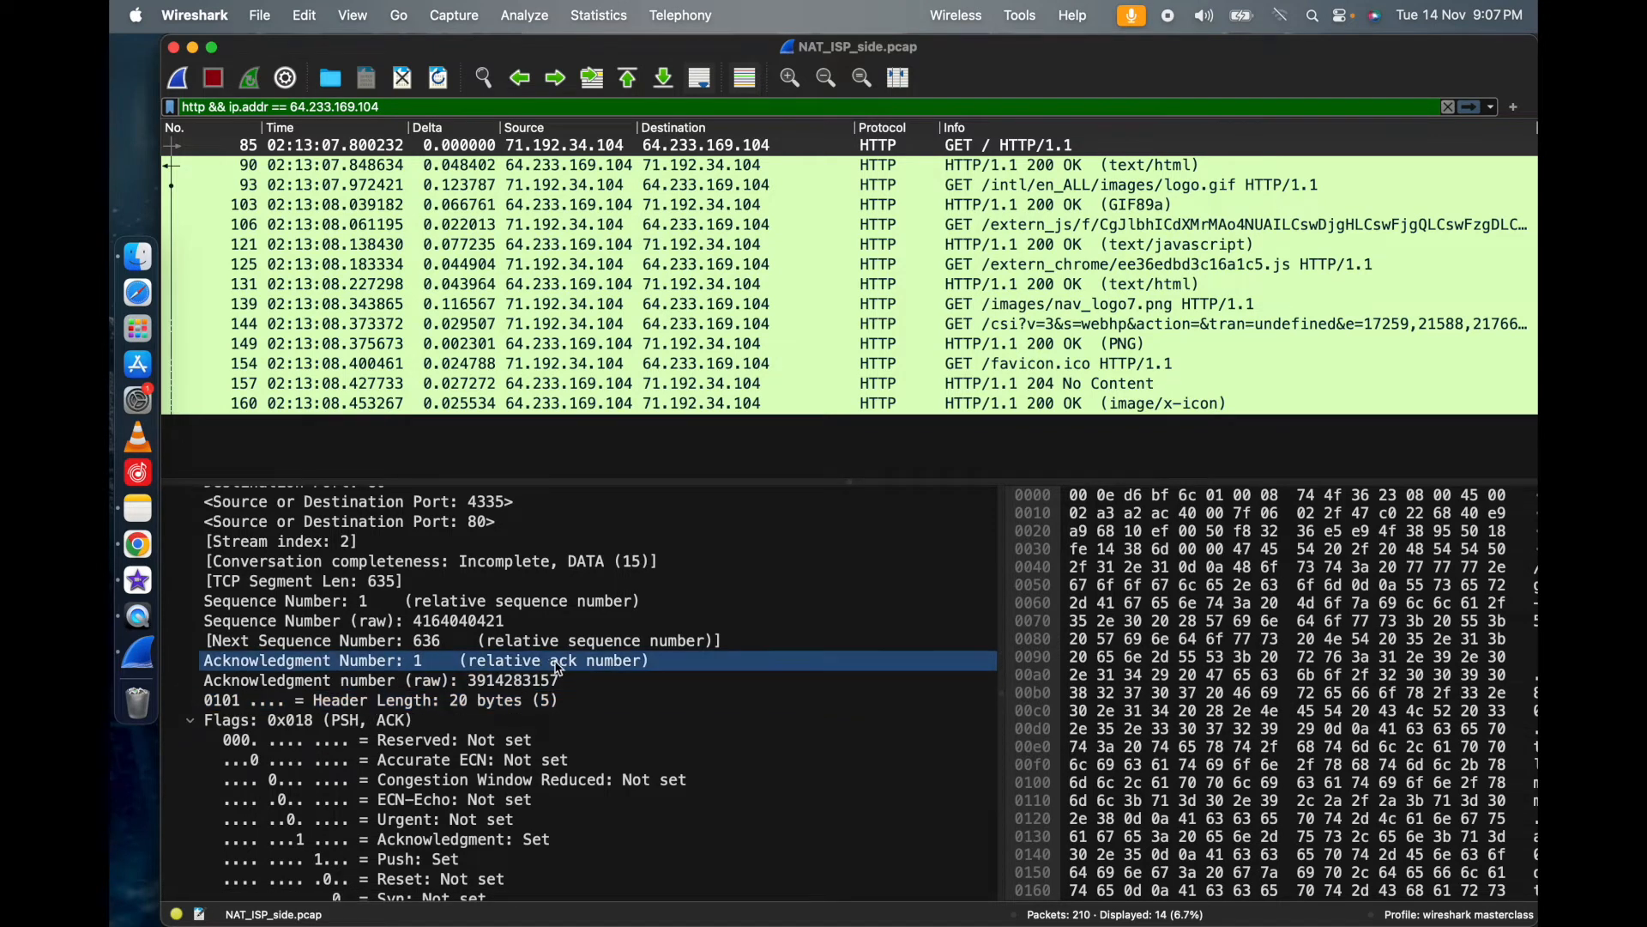
scroll(500, 570, up, 3)
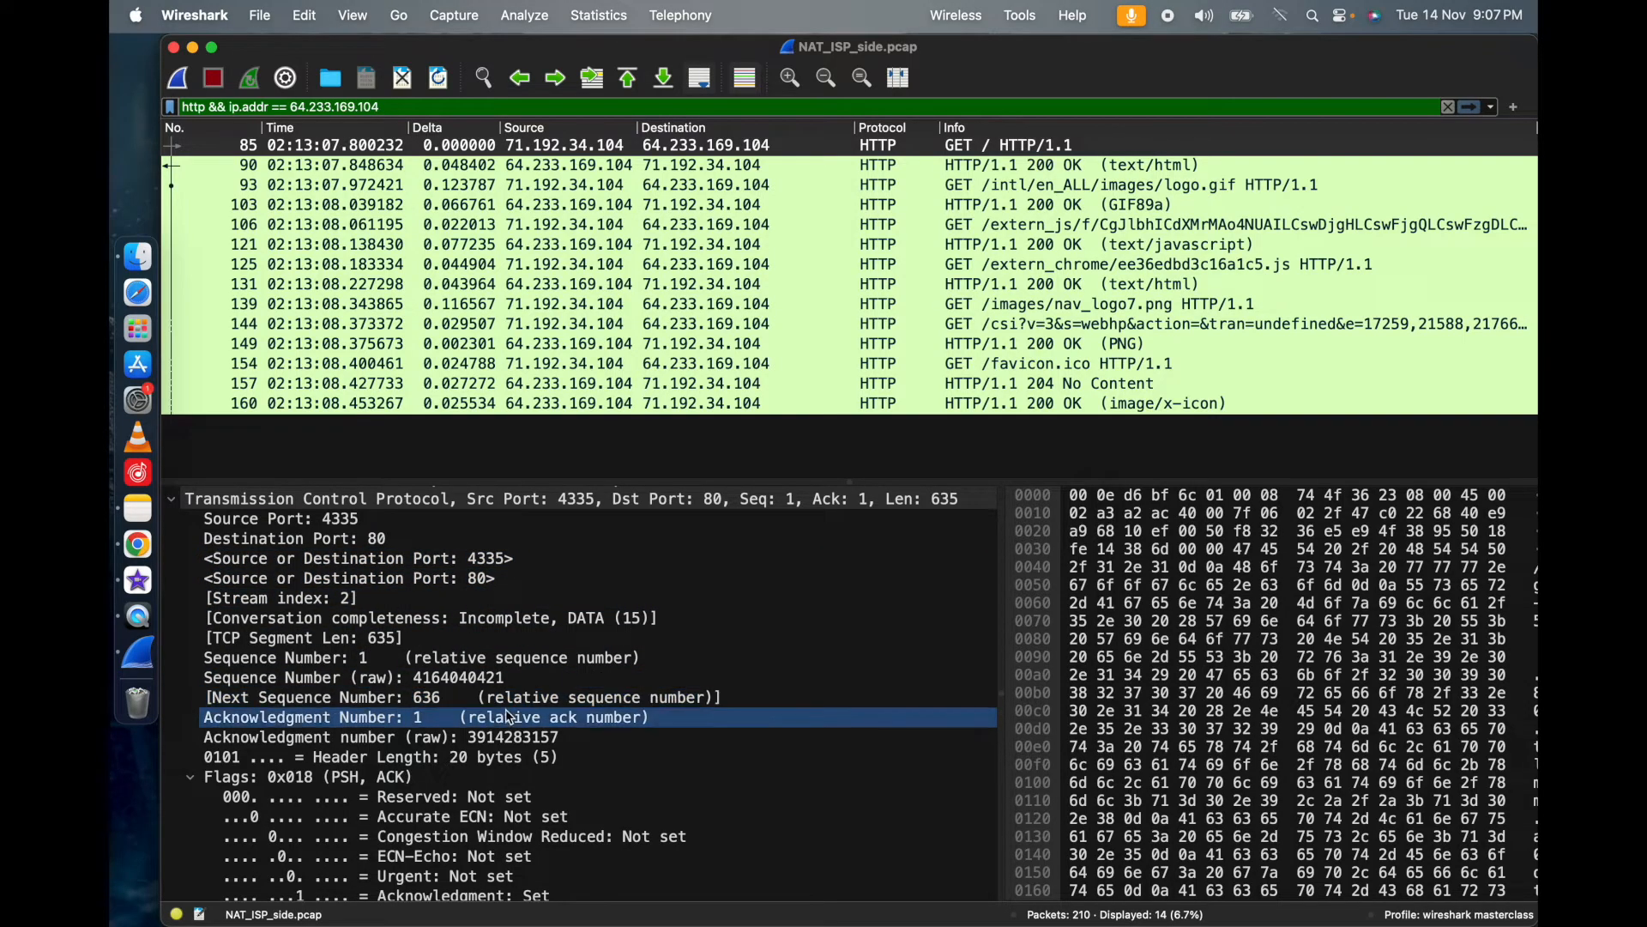
scroll(510, 717, down, 5)
scroll(510, 717, down, 2)
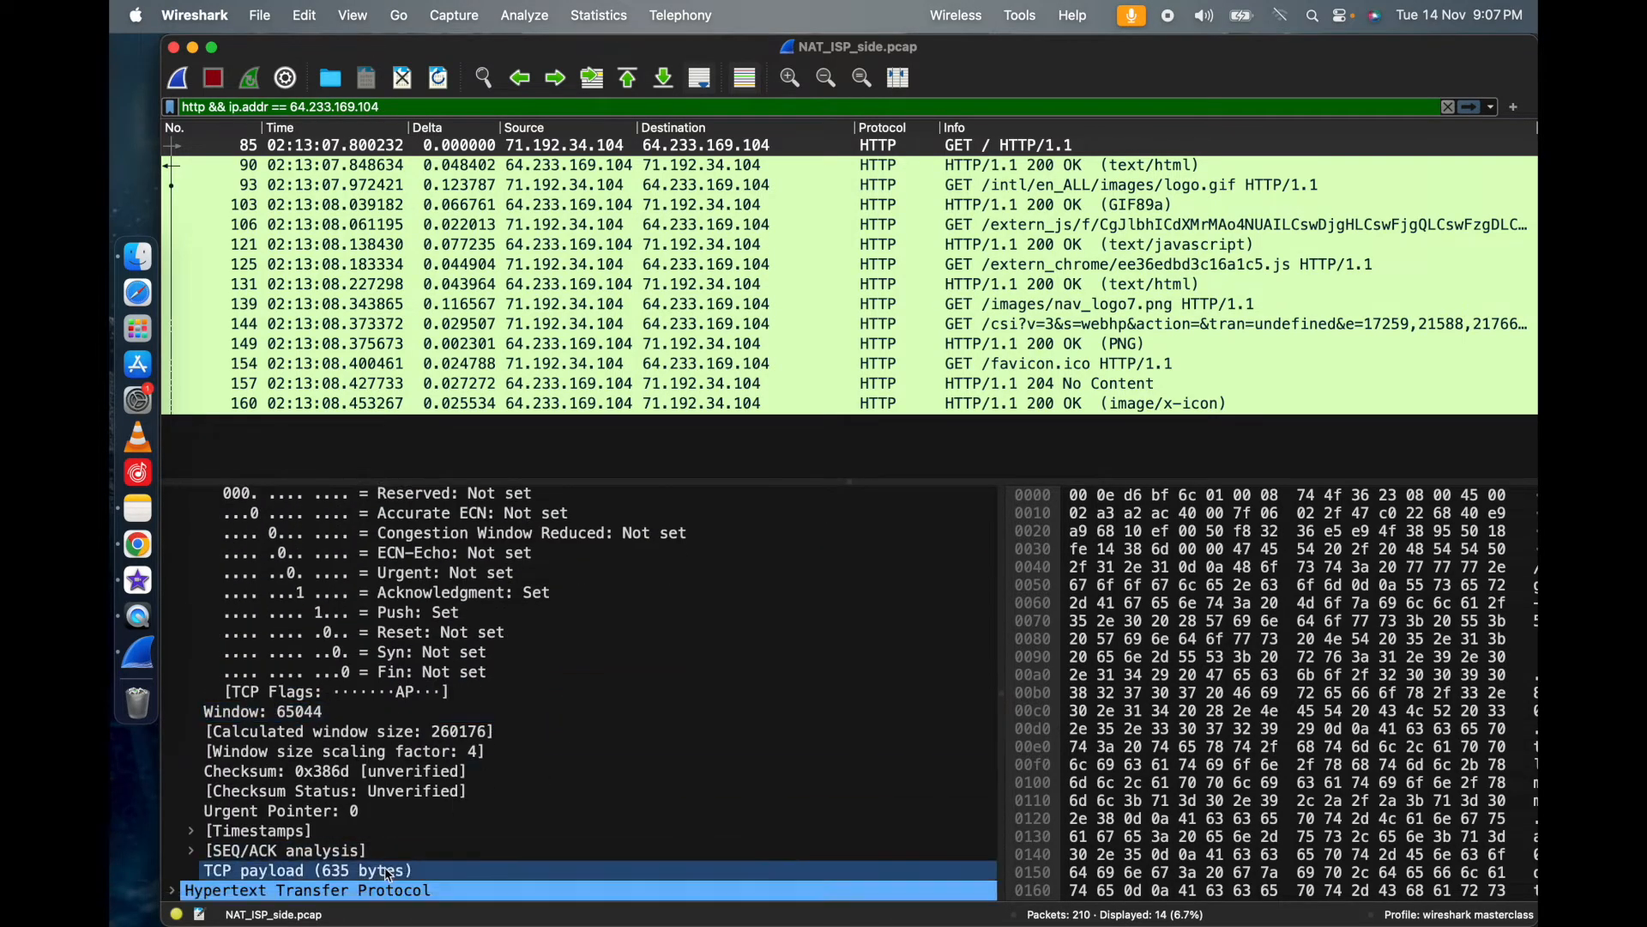
scroll(510, 717, up, 6)
scroll(206, 572, up, 2)
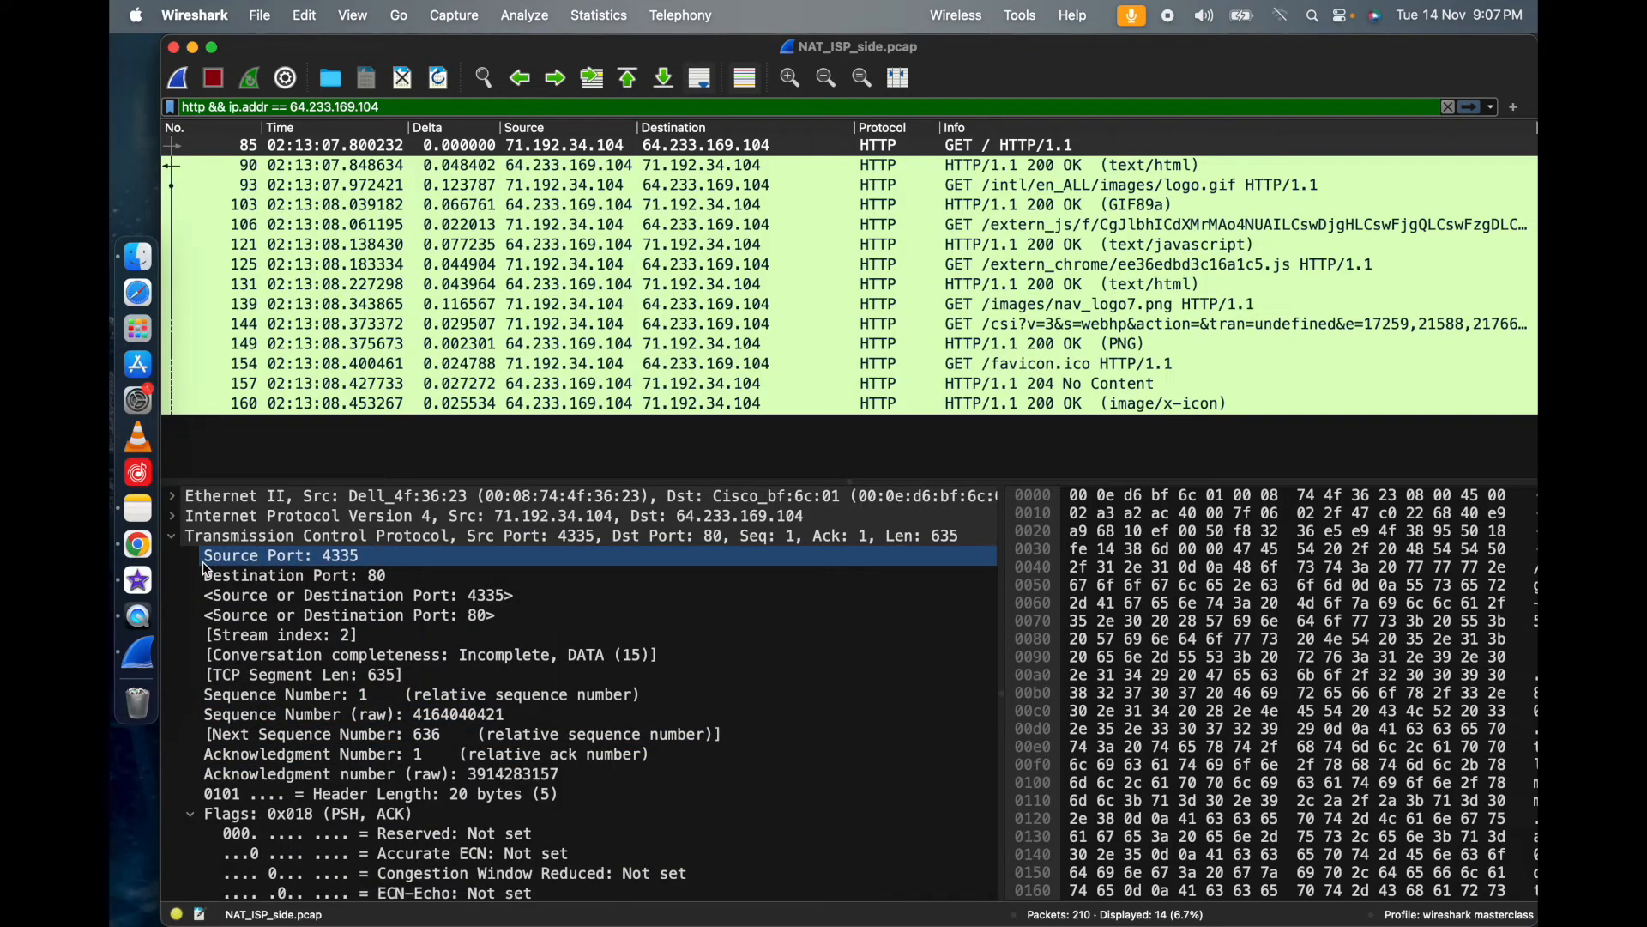
- Inspect the header length, the individual flags and the checksum in packet 85's TCP details
click(336, 793)
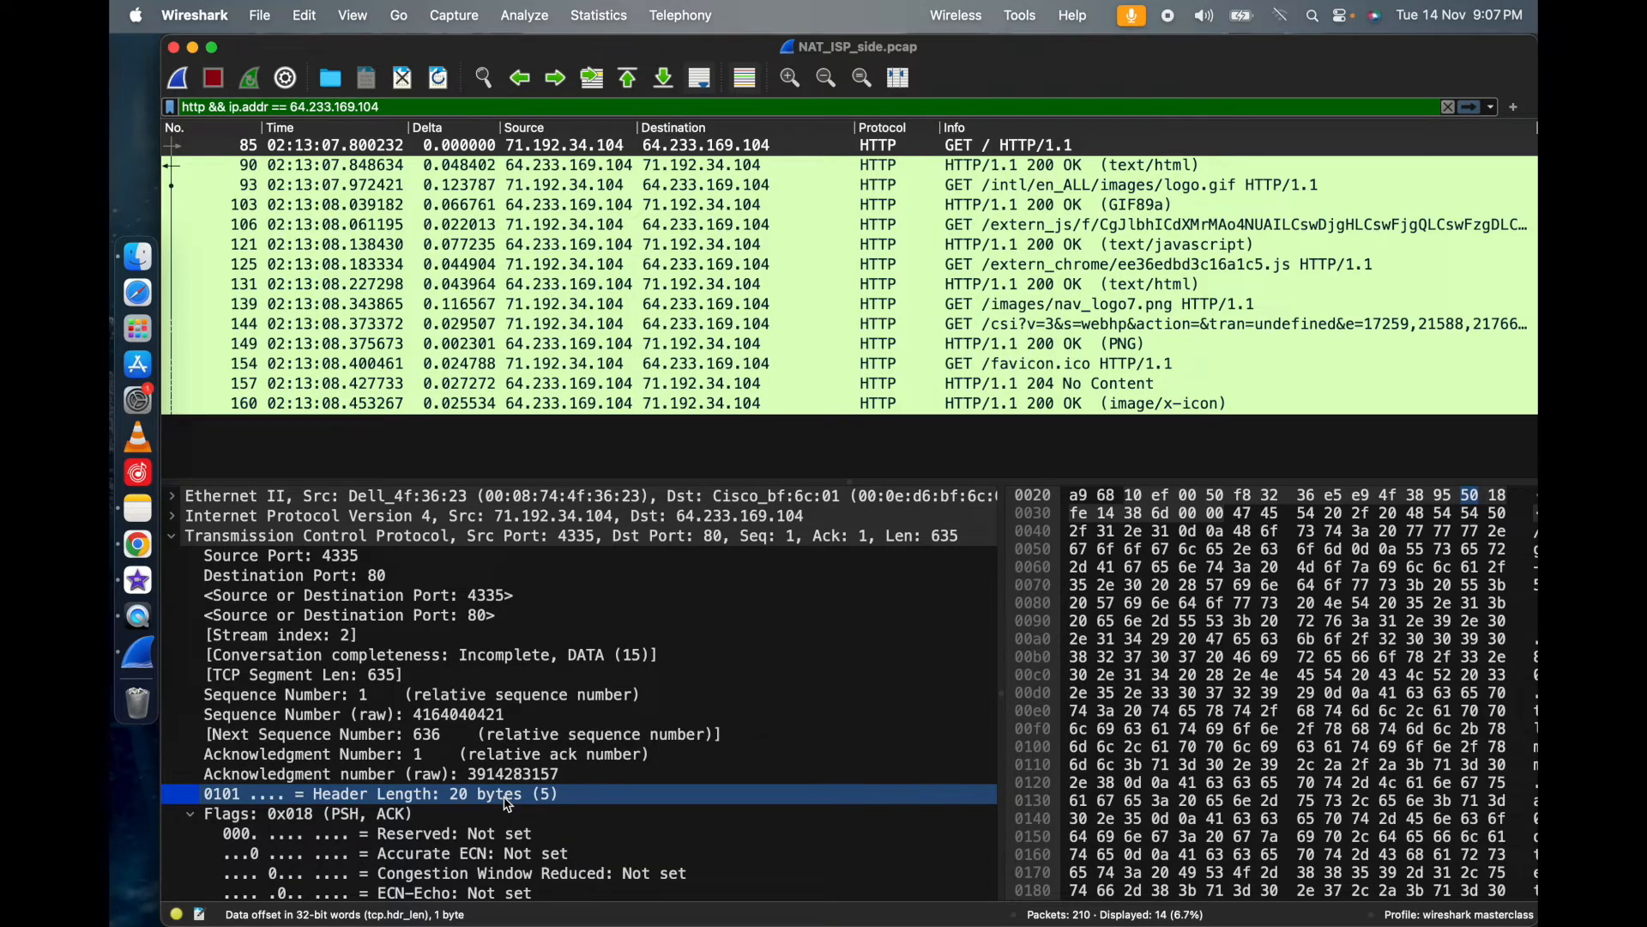
click(193, 817)
click(196, 816)
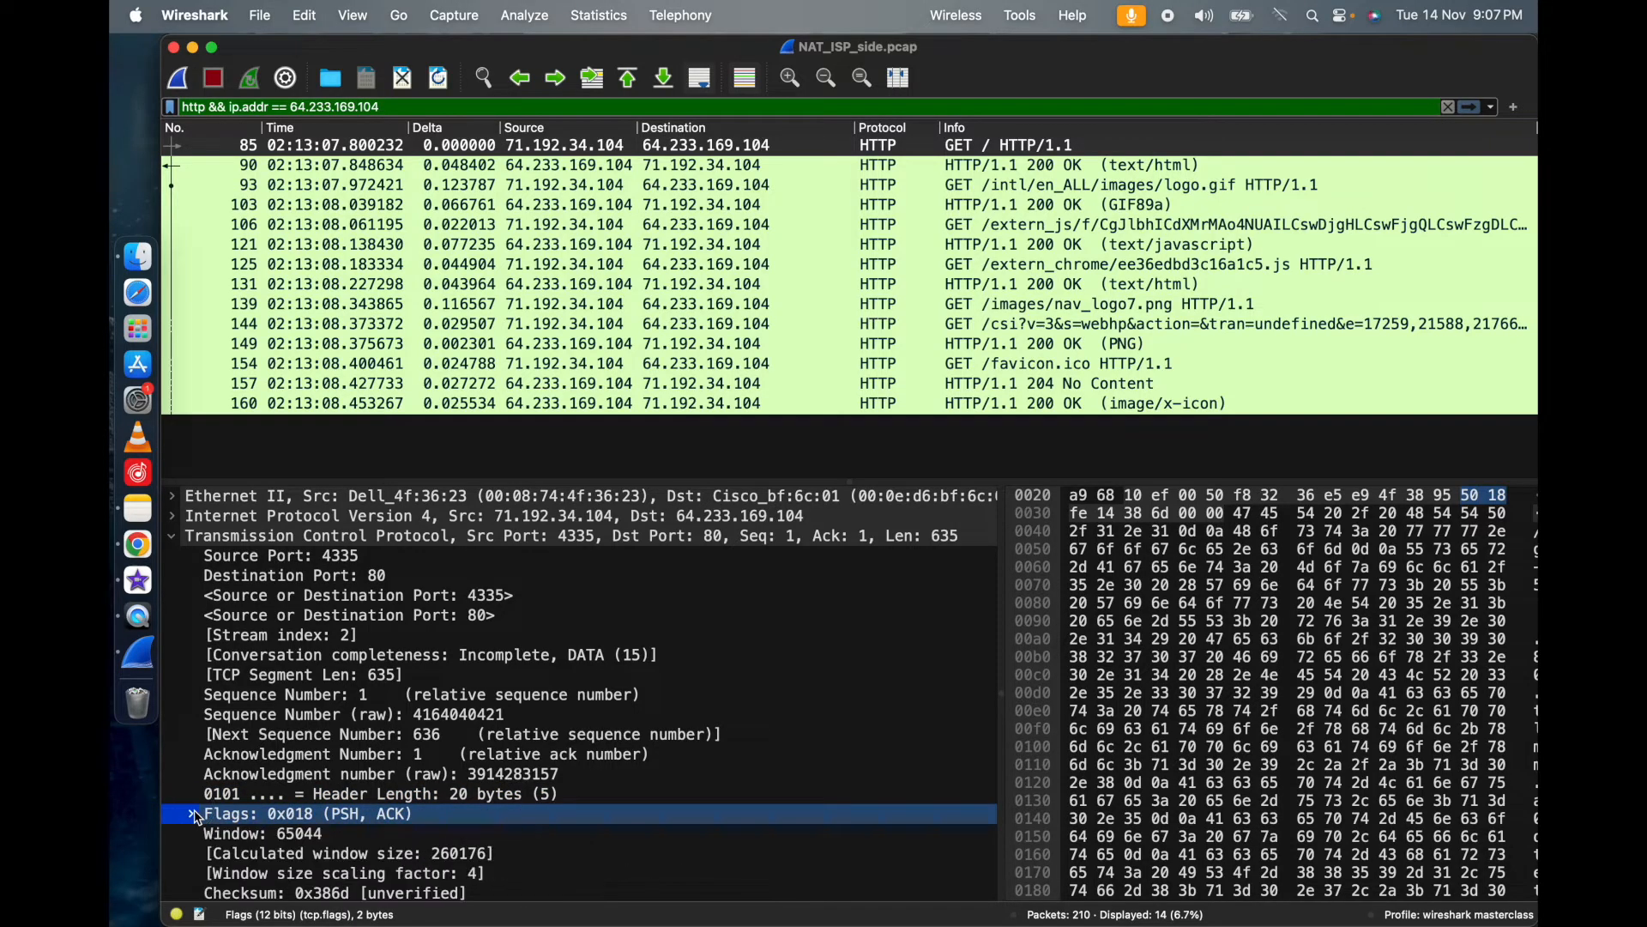
click(193, 814)
scroll(439, 819, down, 5)
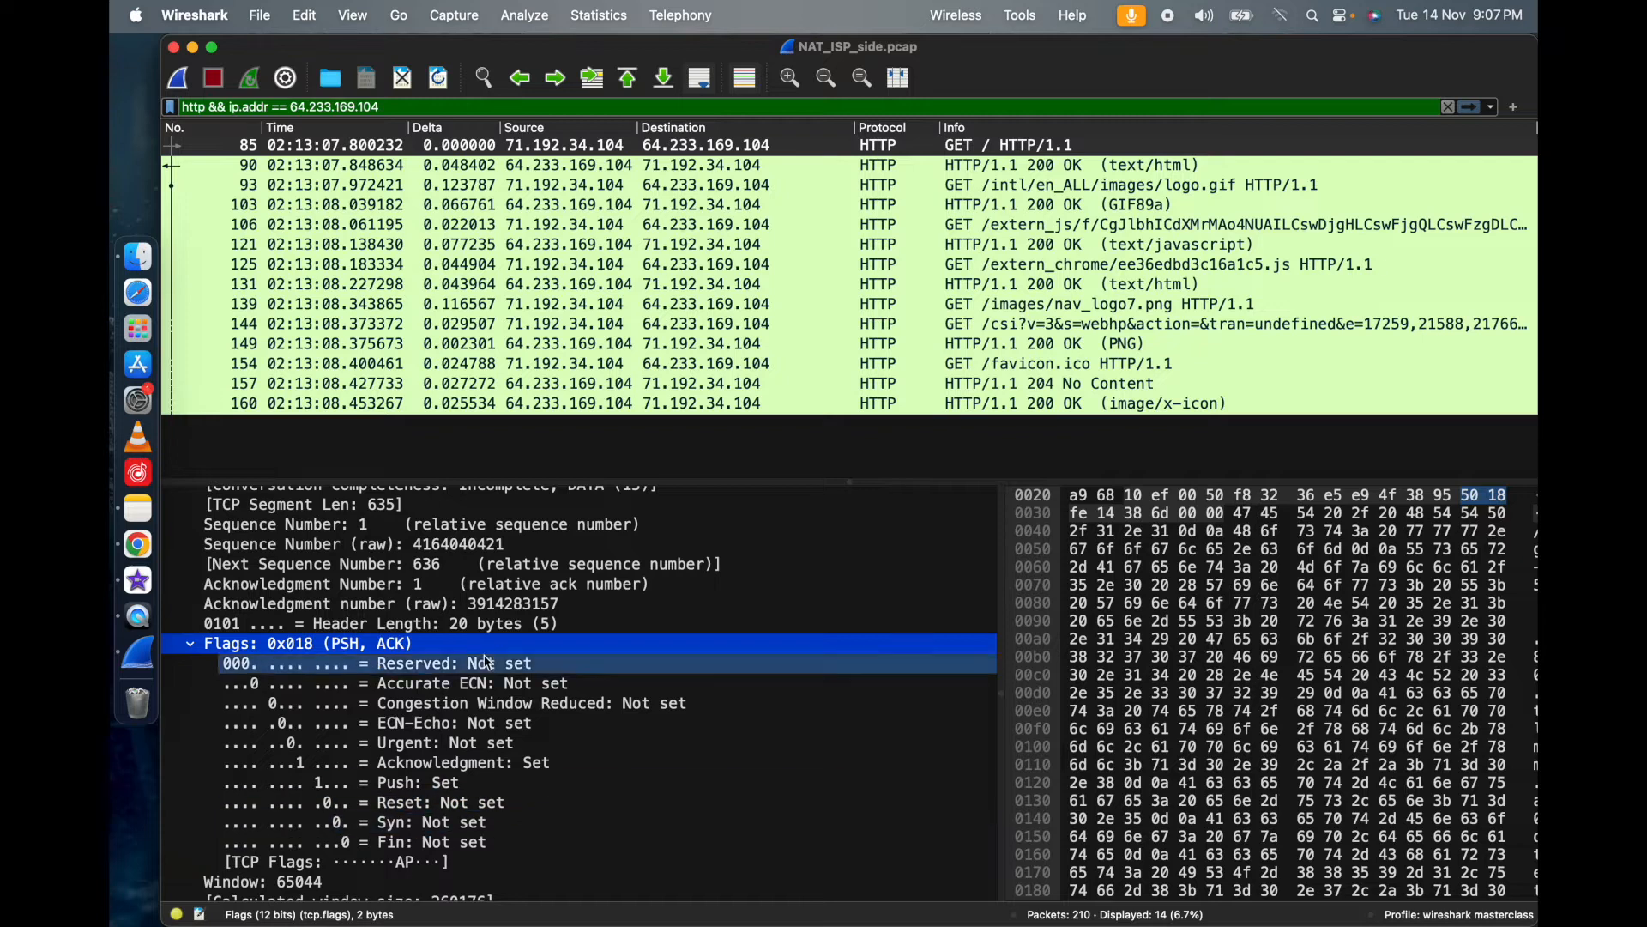
scroll(483, 789, down, 5)
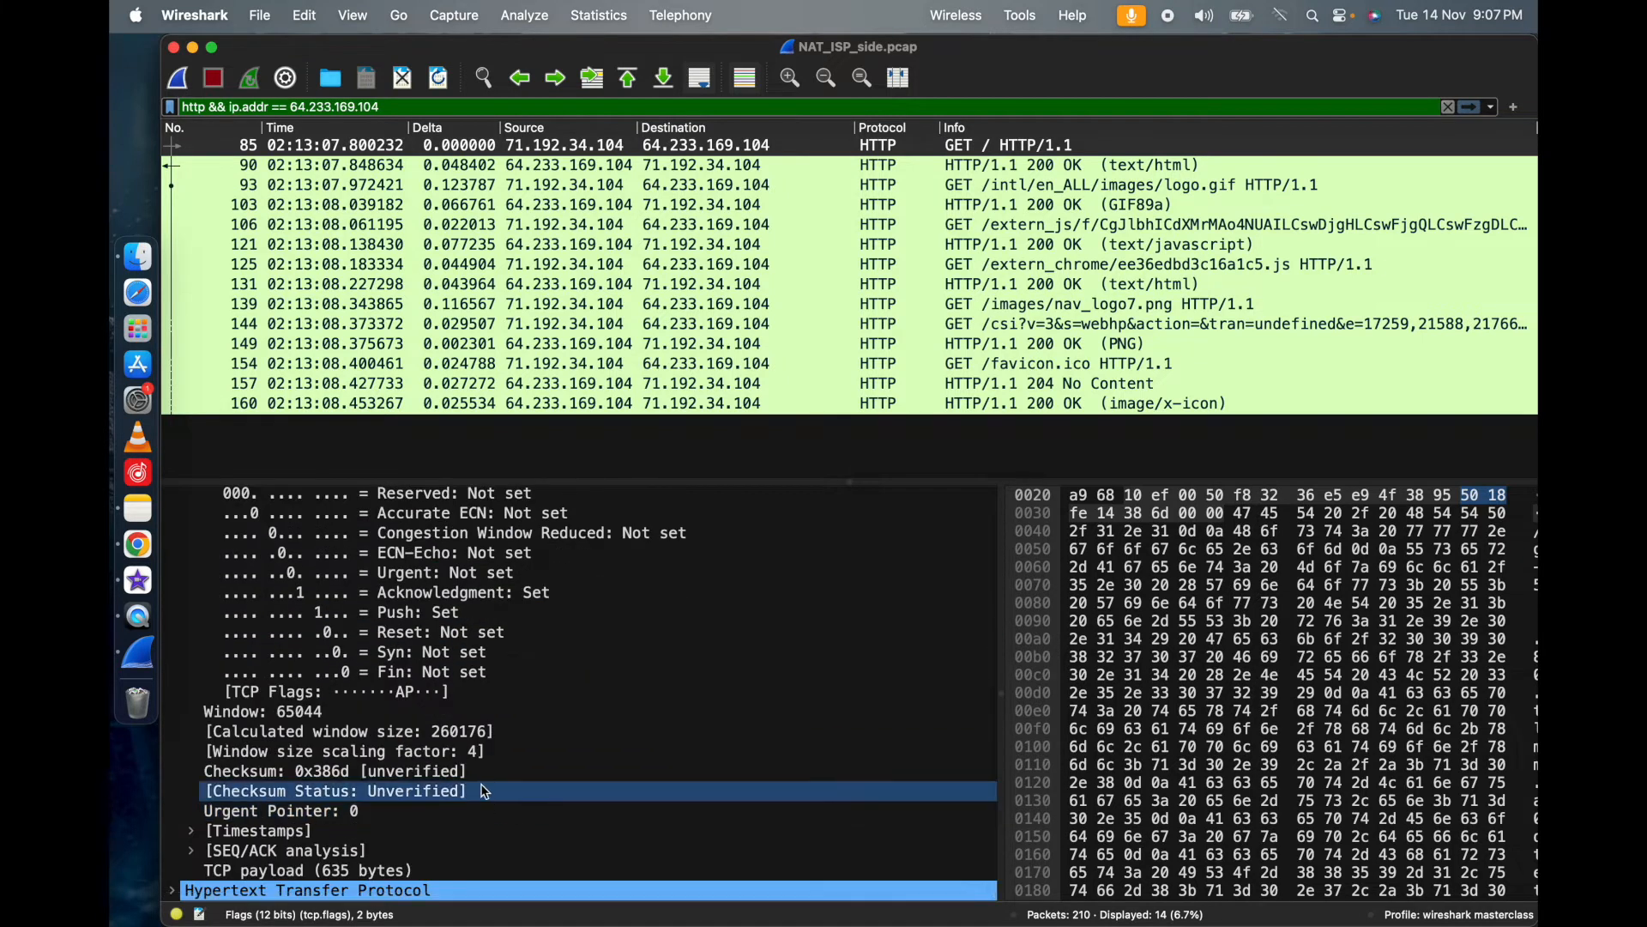
click(485, 774)
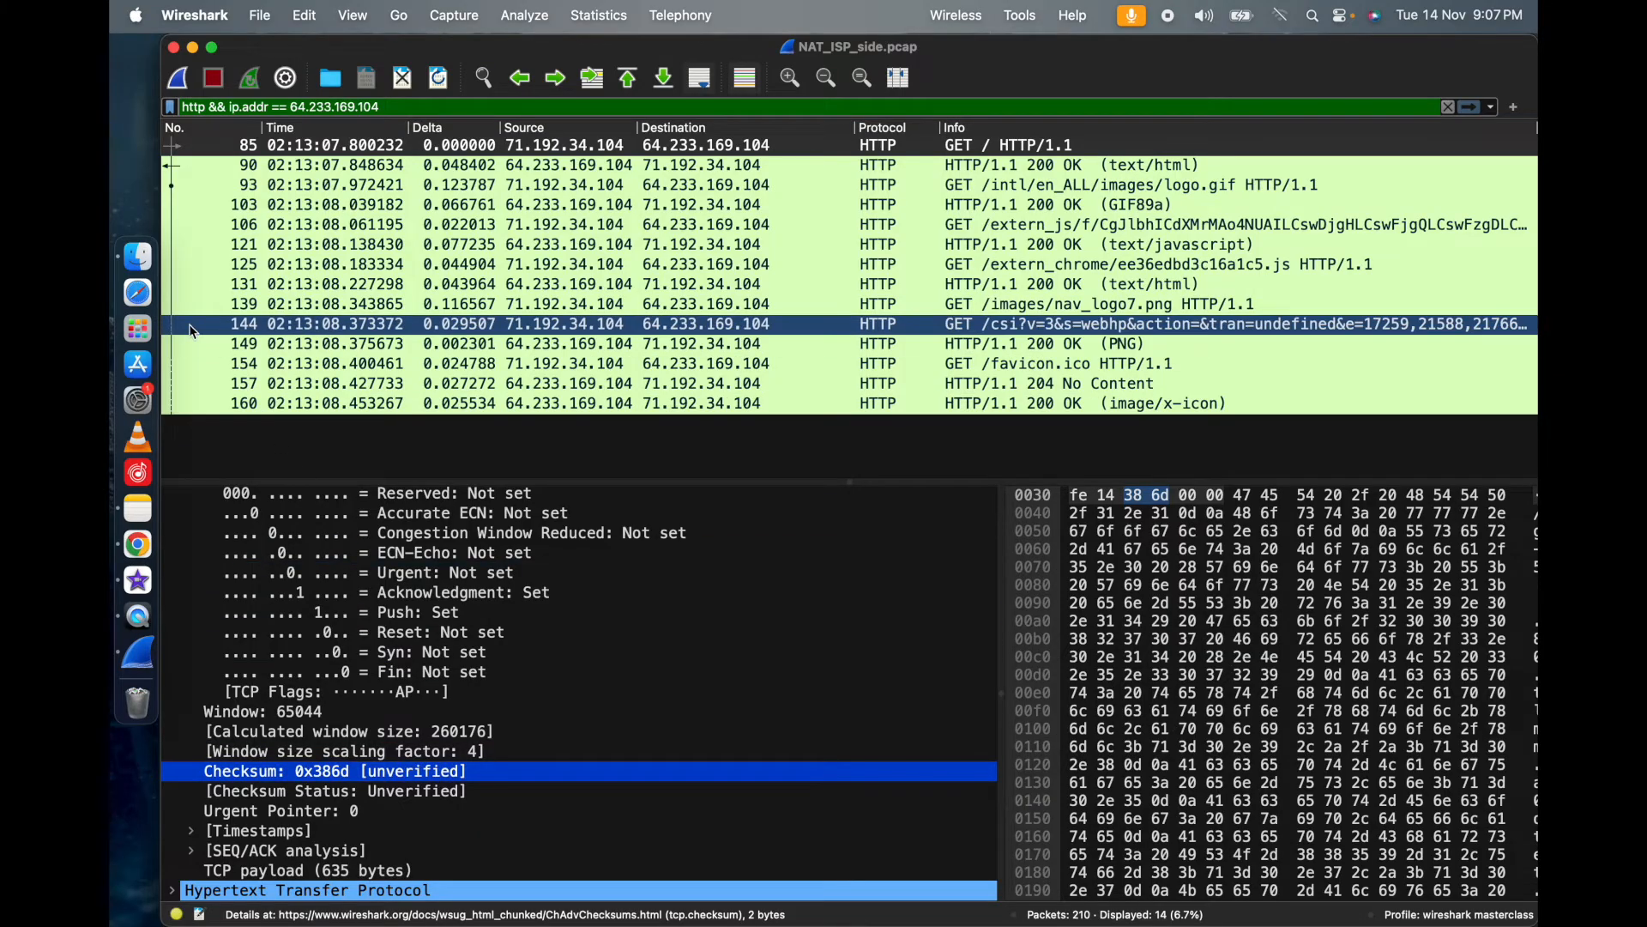
- Read lab question 8 in Chrome and examine the first 200 OK response, packet 90, in Wireshark for its time, addresses and TCP ports
click(172, 558)
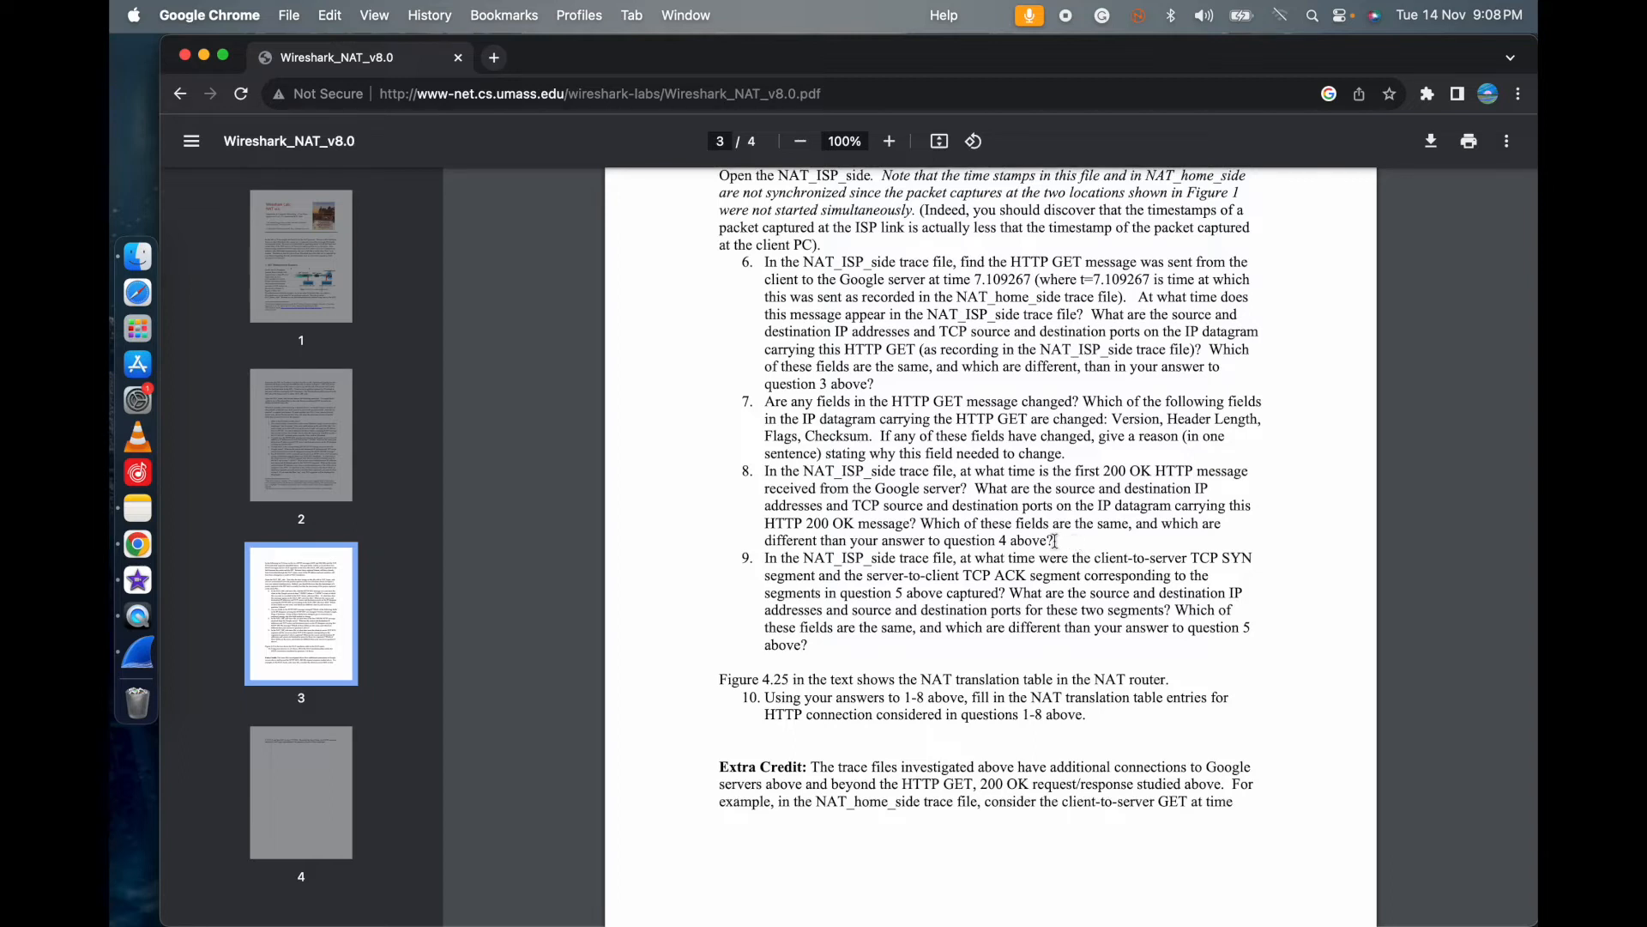
click(142, 654)
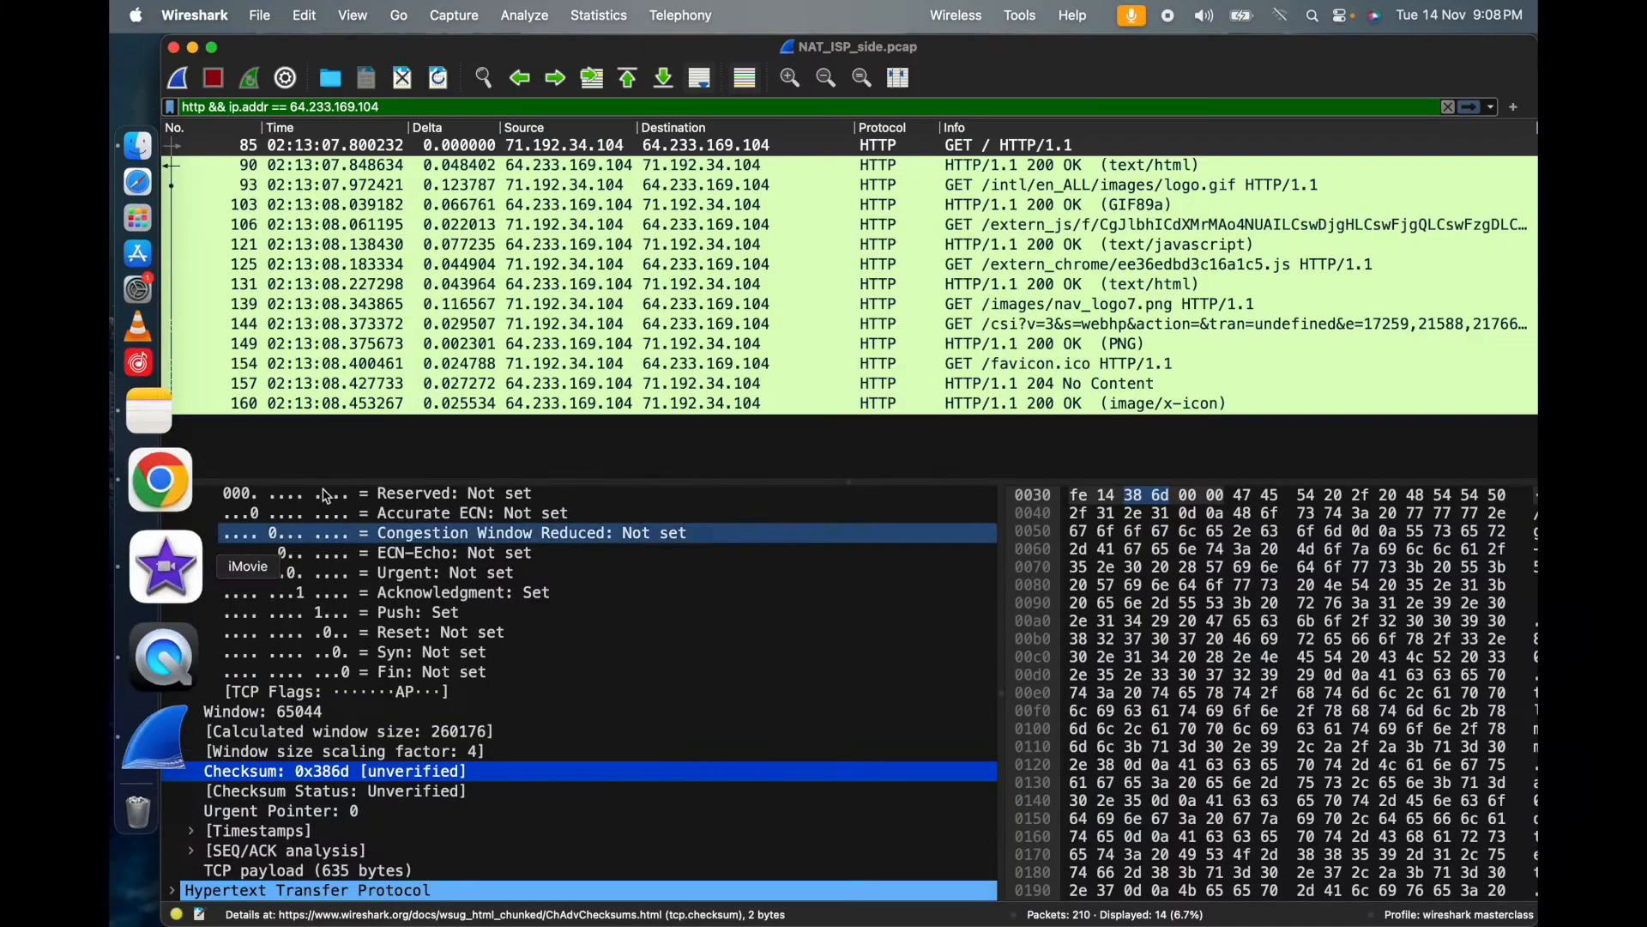
click(686, 170)
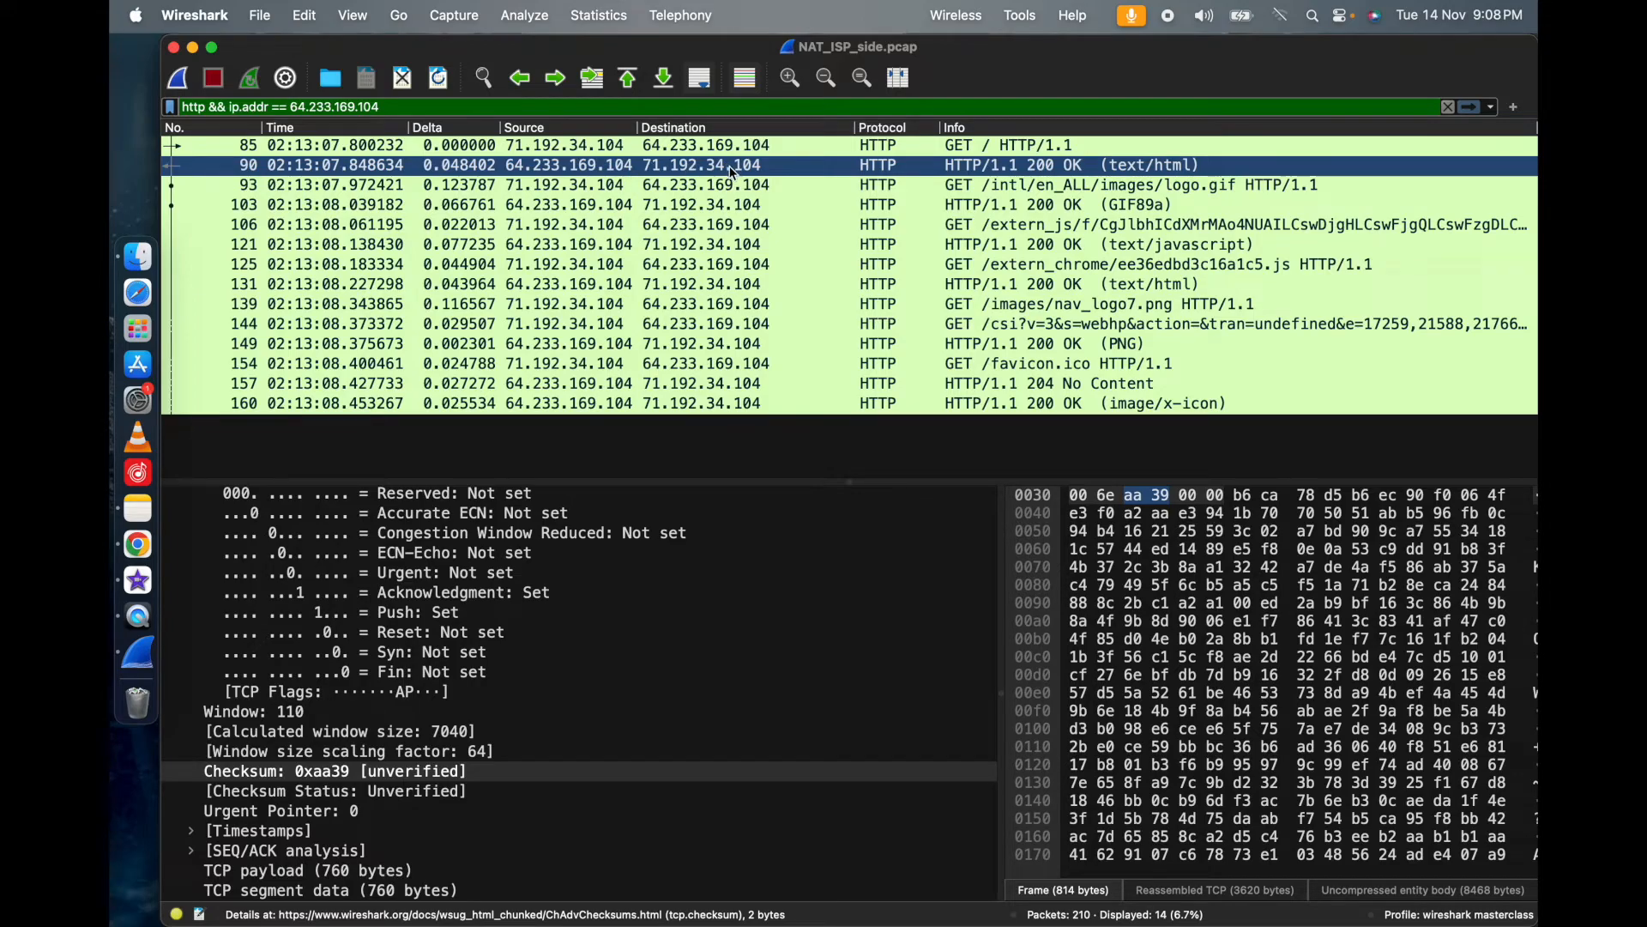
scroll(617, 694, up, 5)
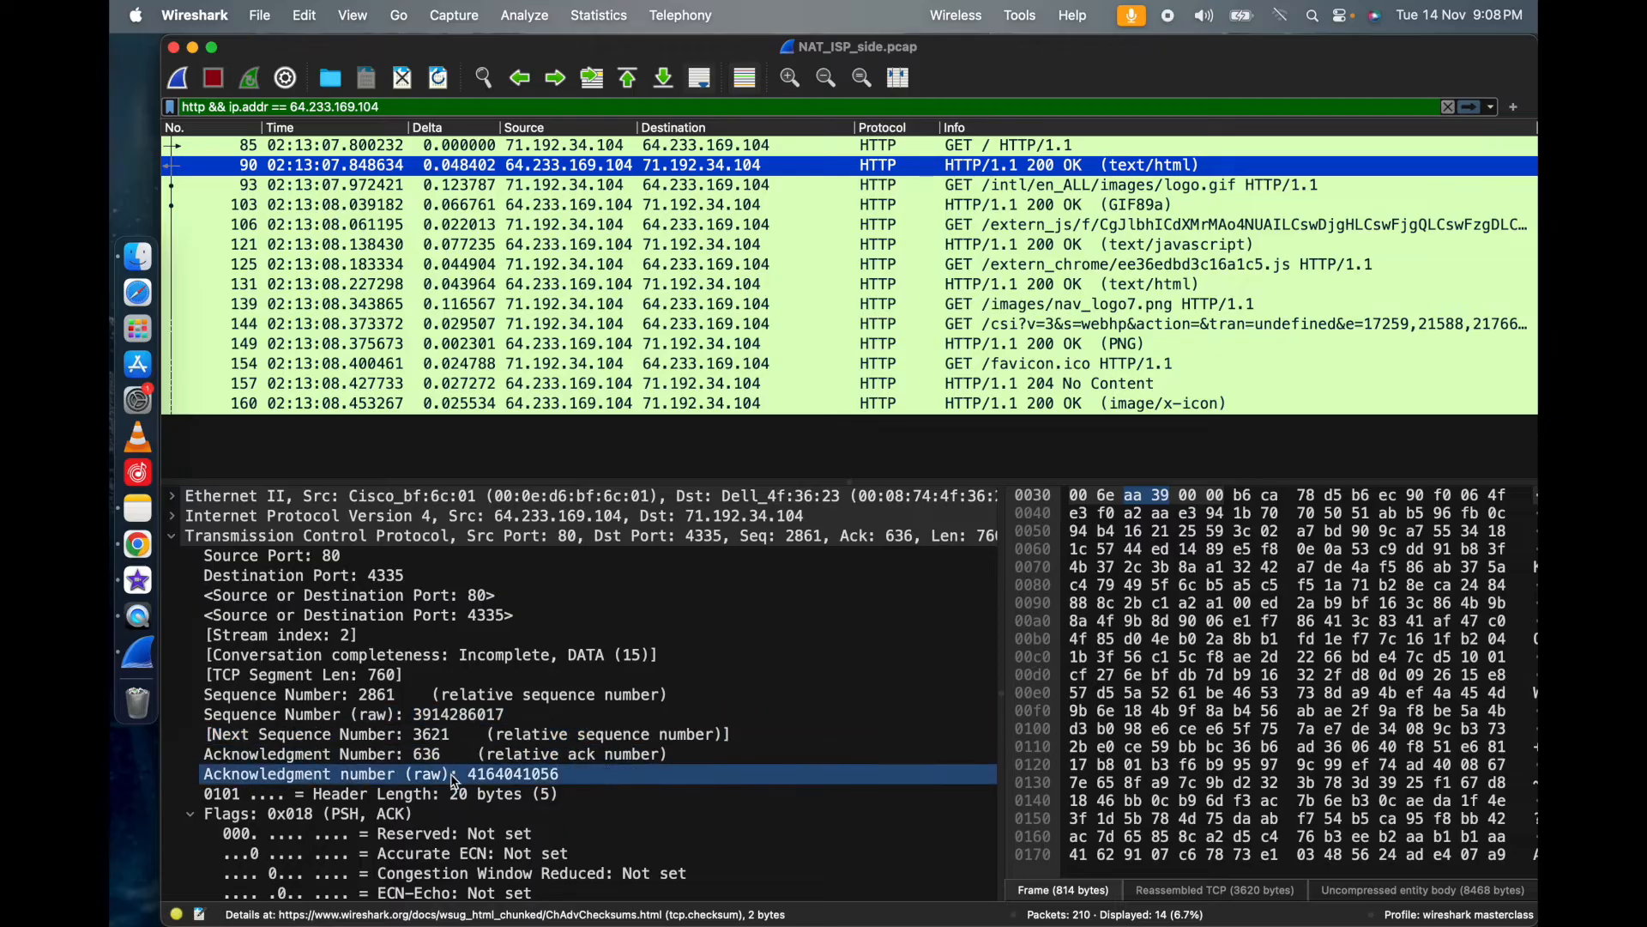
scroll(454, 783, down, 6)
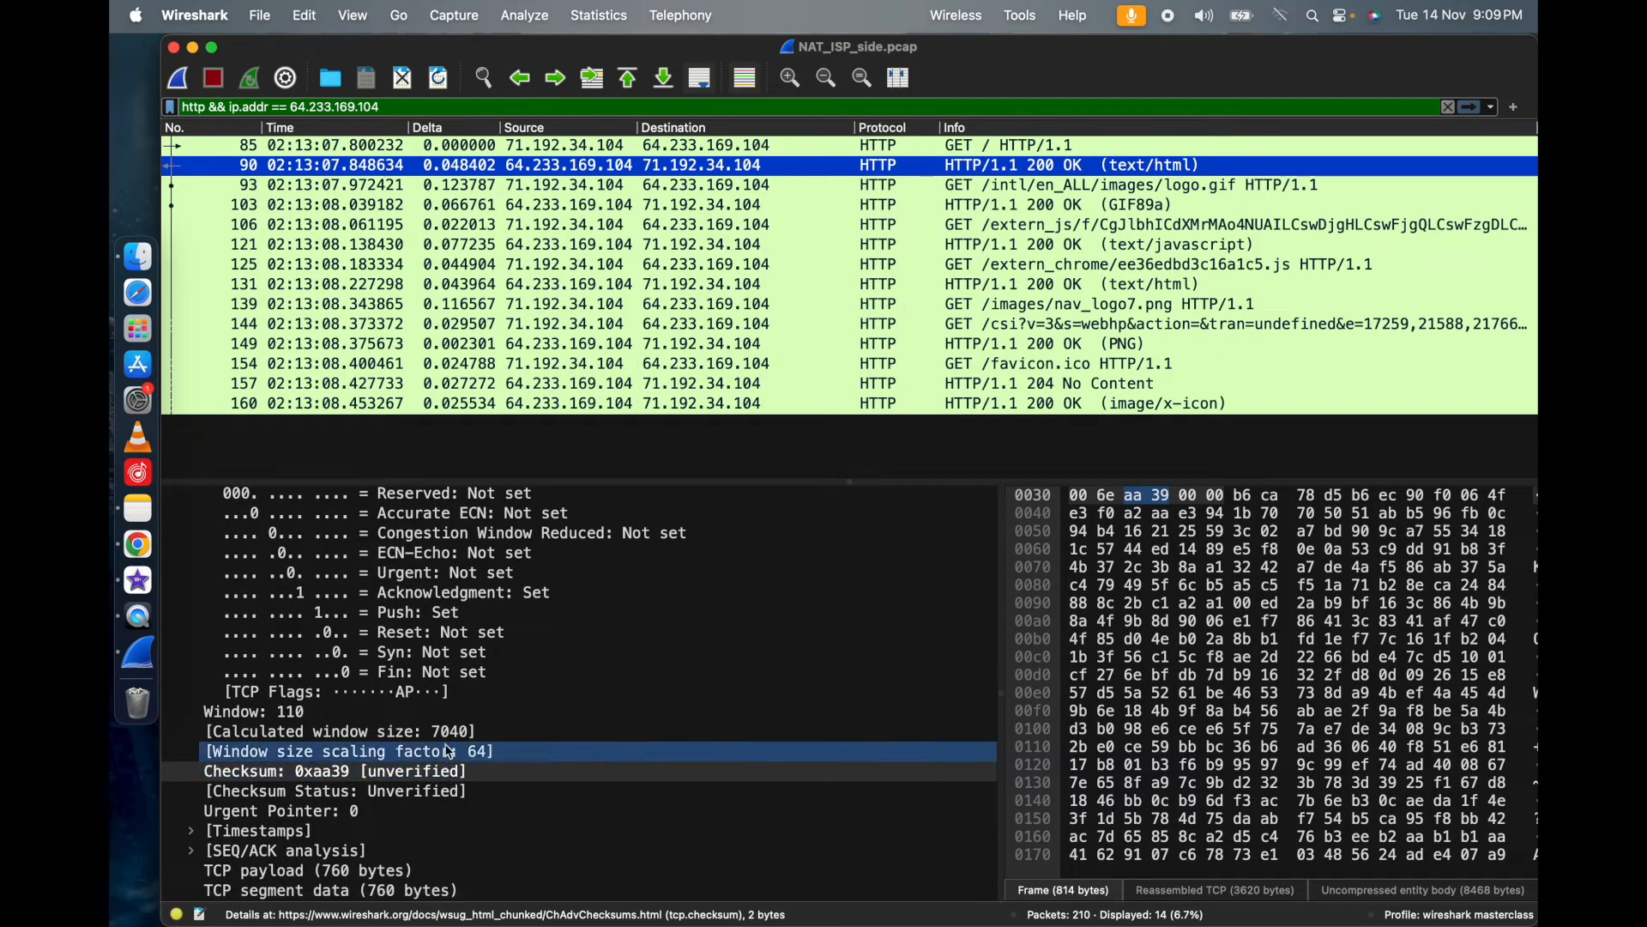
scroll(461, 739, up, 2)
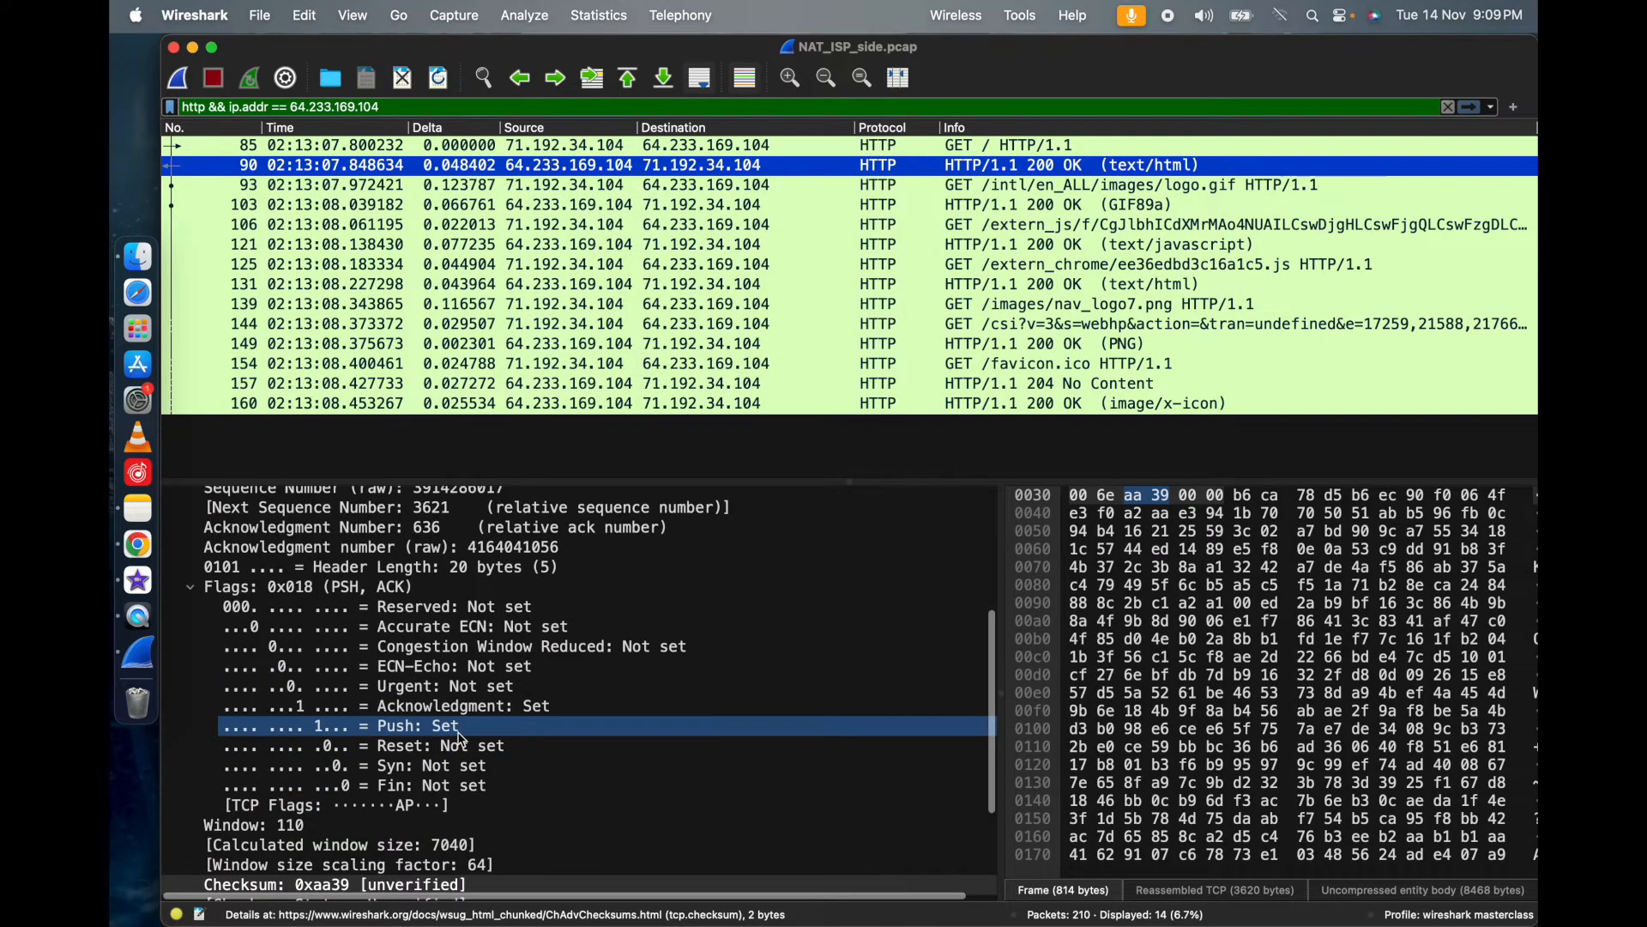
scroll(461, 740, down, 2)
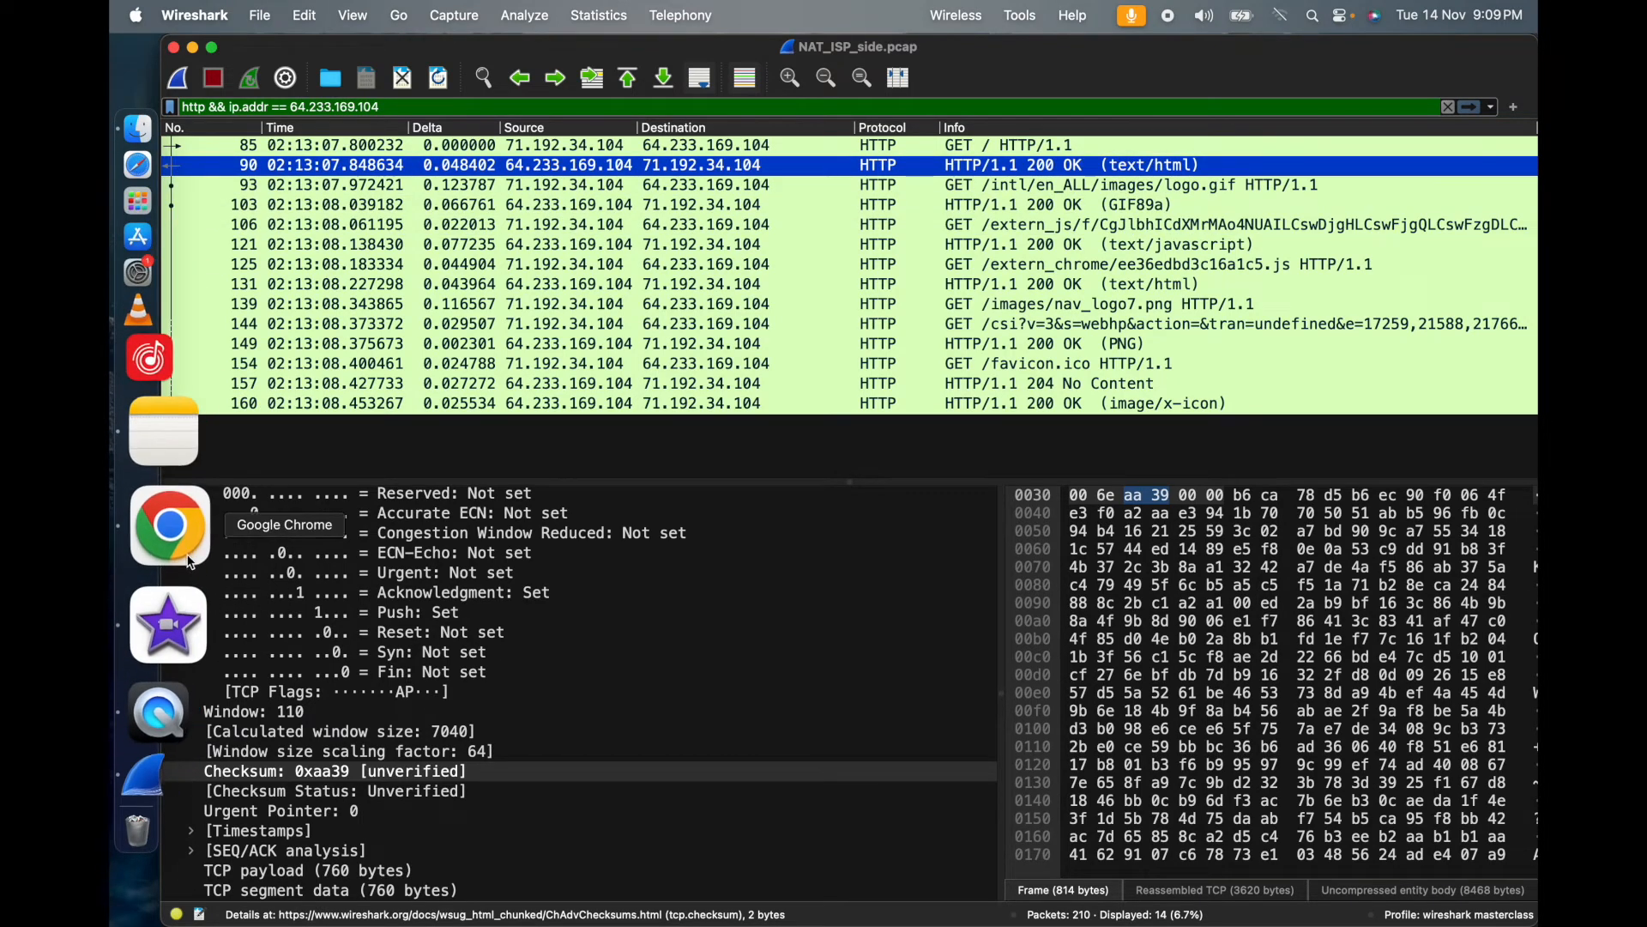
- Read lab question 9 in Chrome, return to Wireshark and clear the display filter on the NAT_ISP_side trace
click(171, 547)
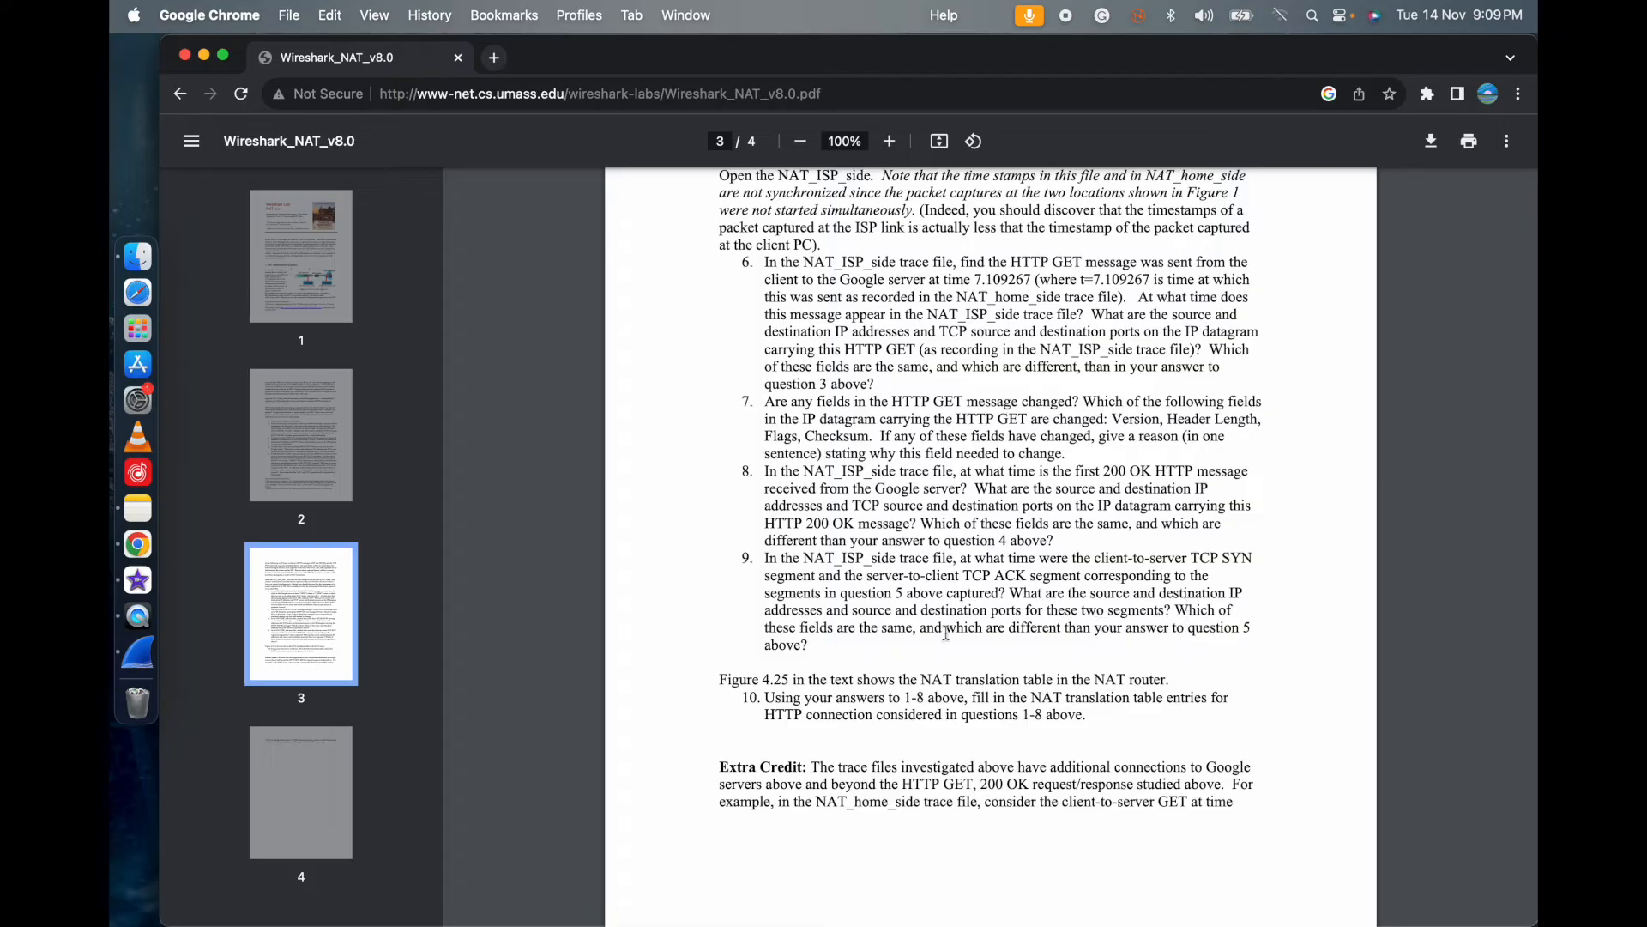
click(159, 657)
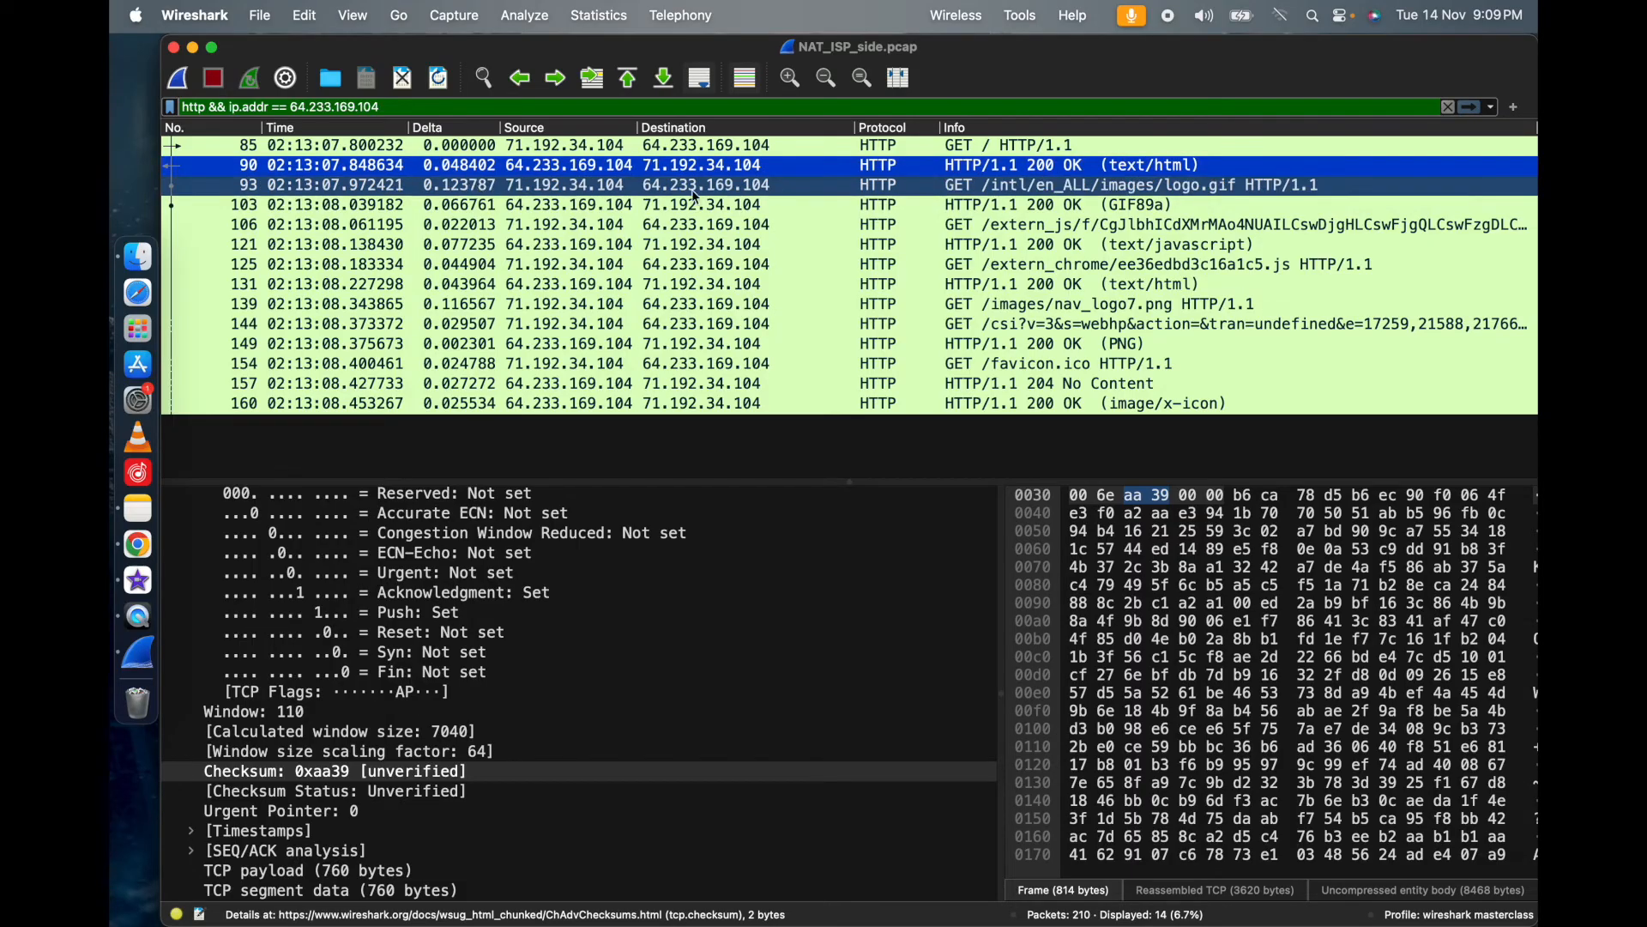
click(244, 153)
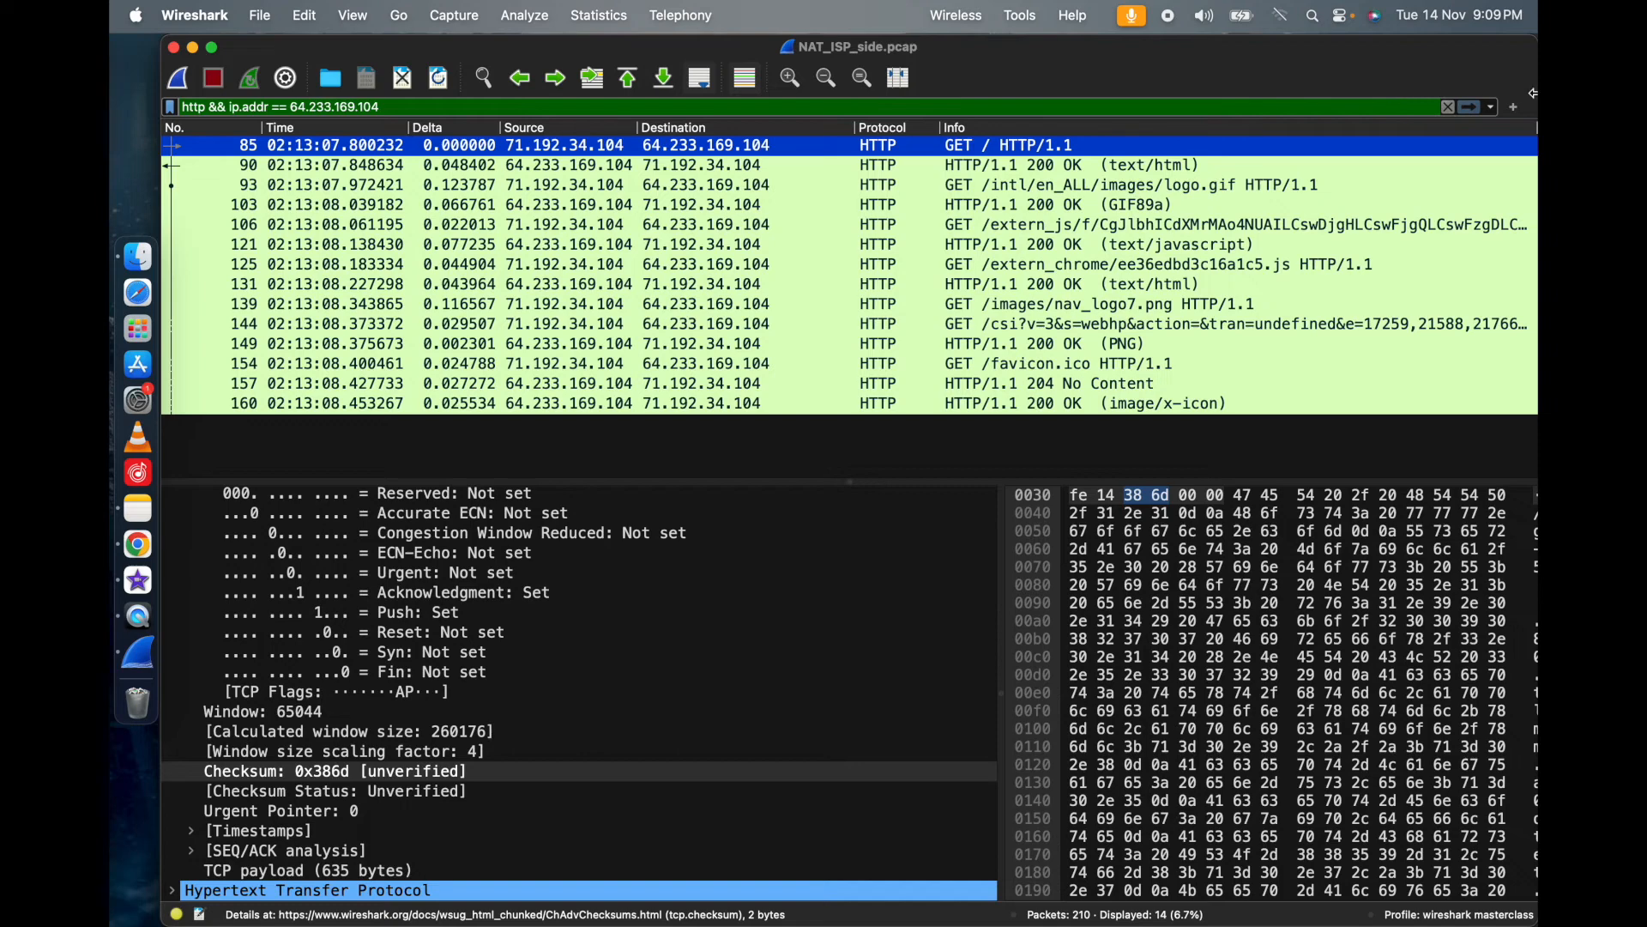
click(1446, 107)
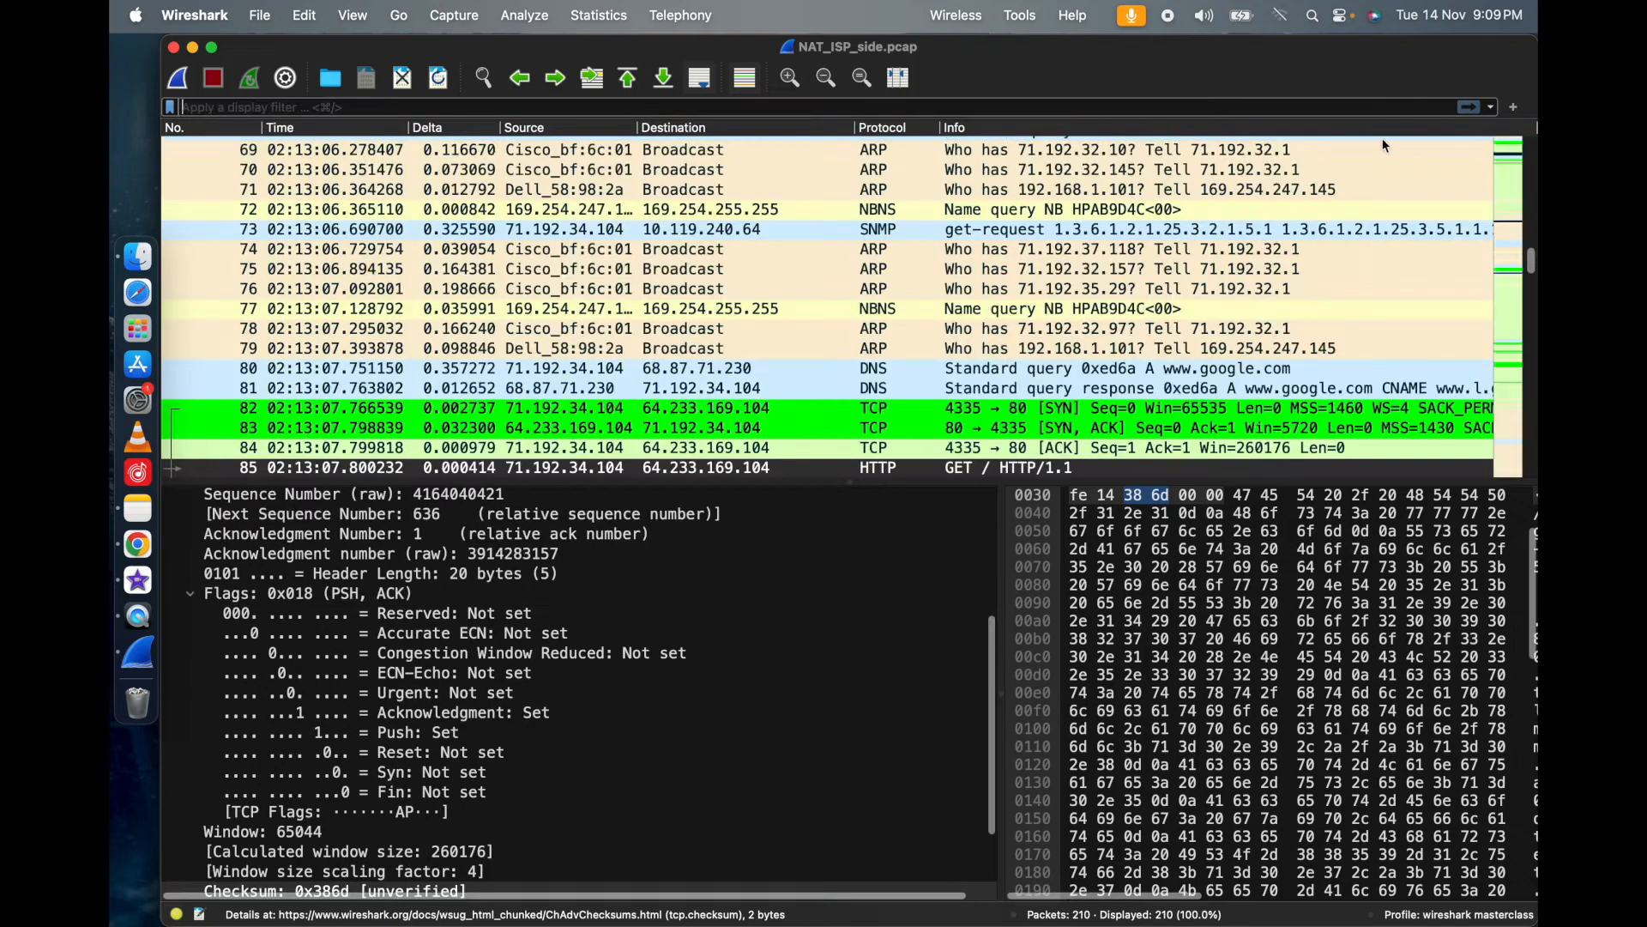
- Select the client-to-server SYN segment, packet 82, and examine its time, addresses, ports and TCP flags
click(1067, 359)
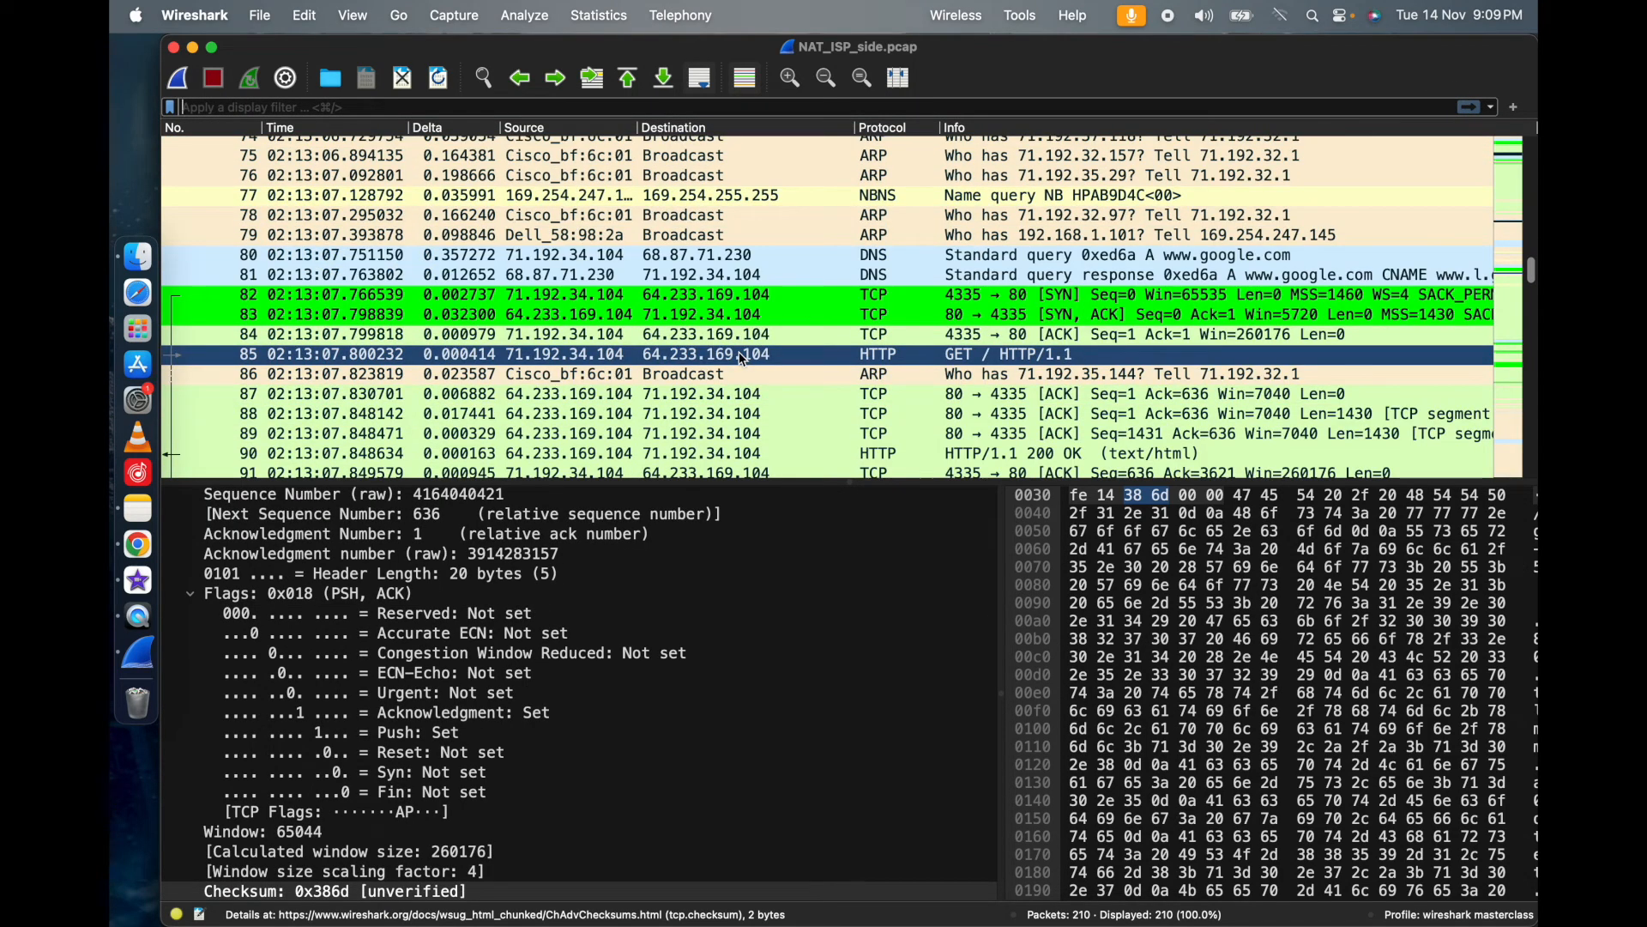
click(736, 296)
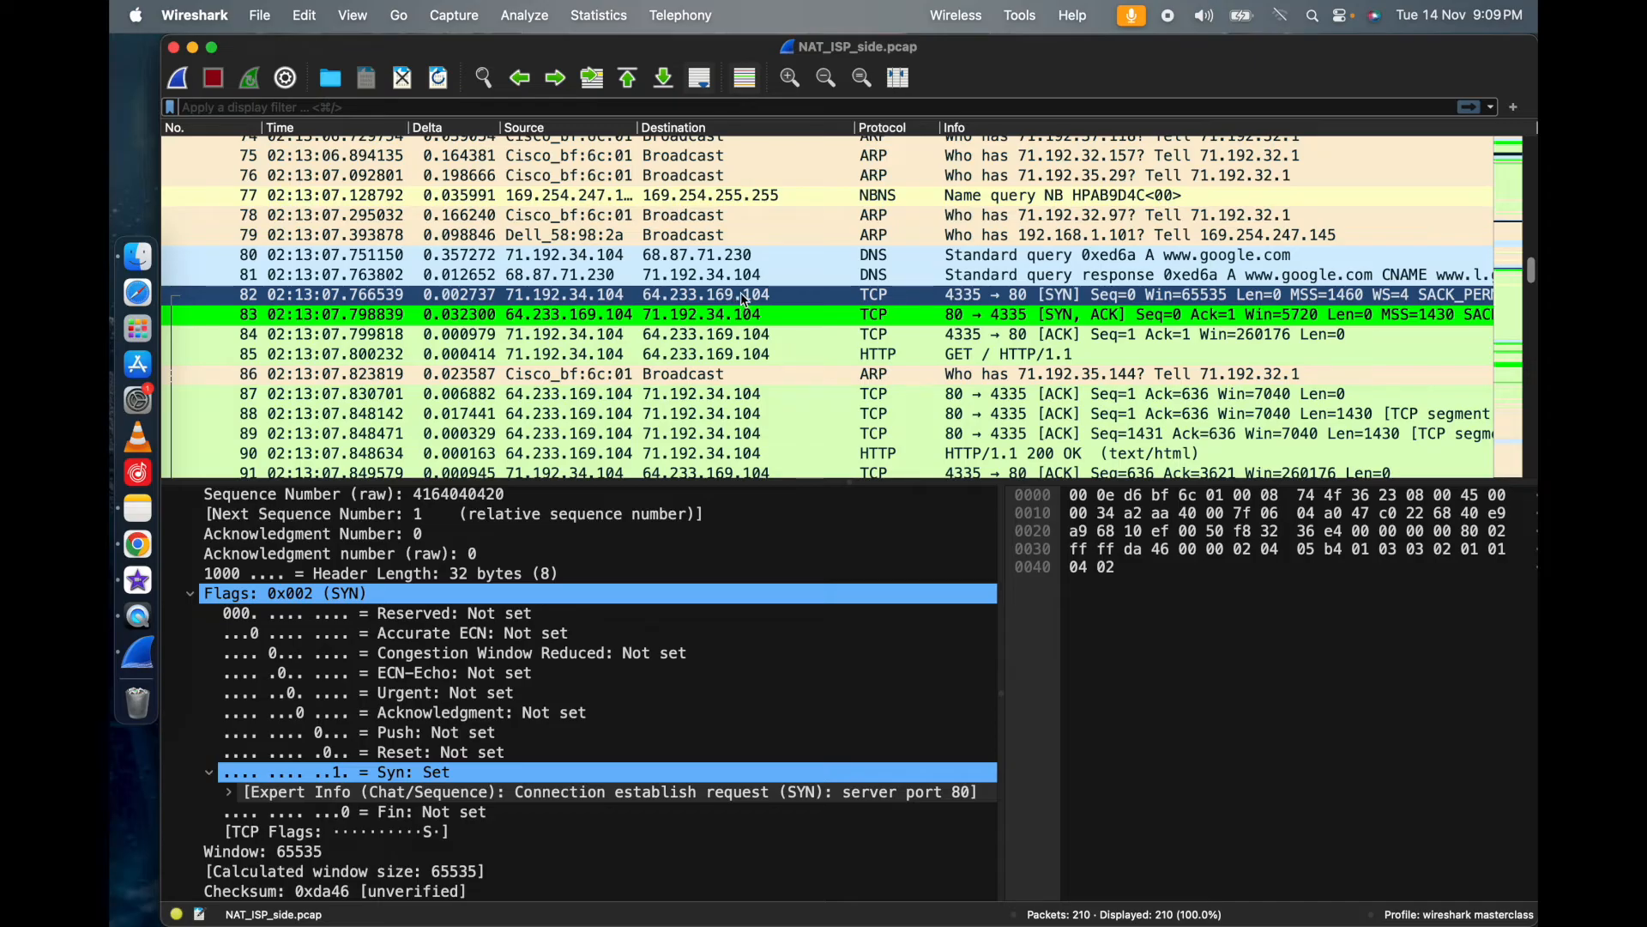
click(641, 697)
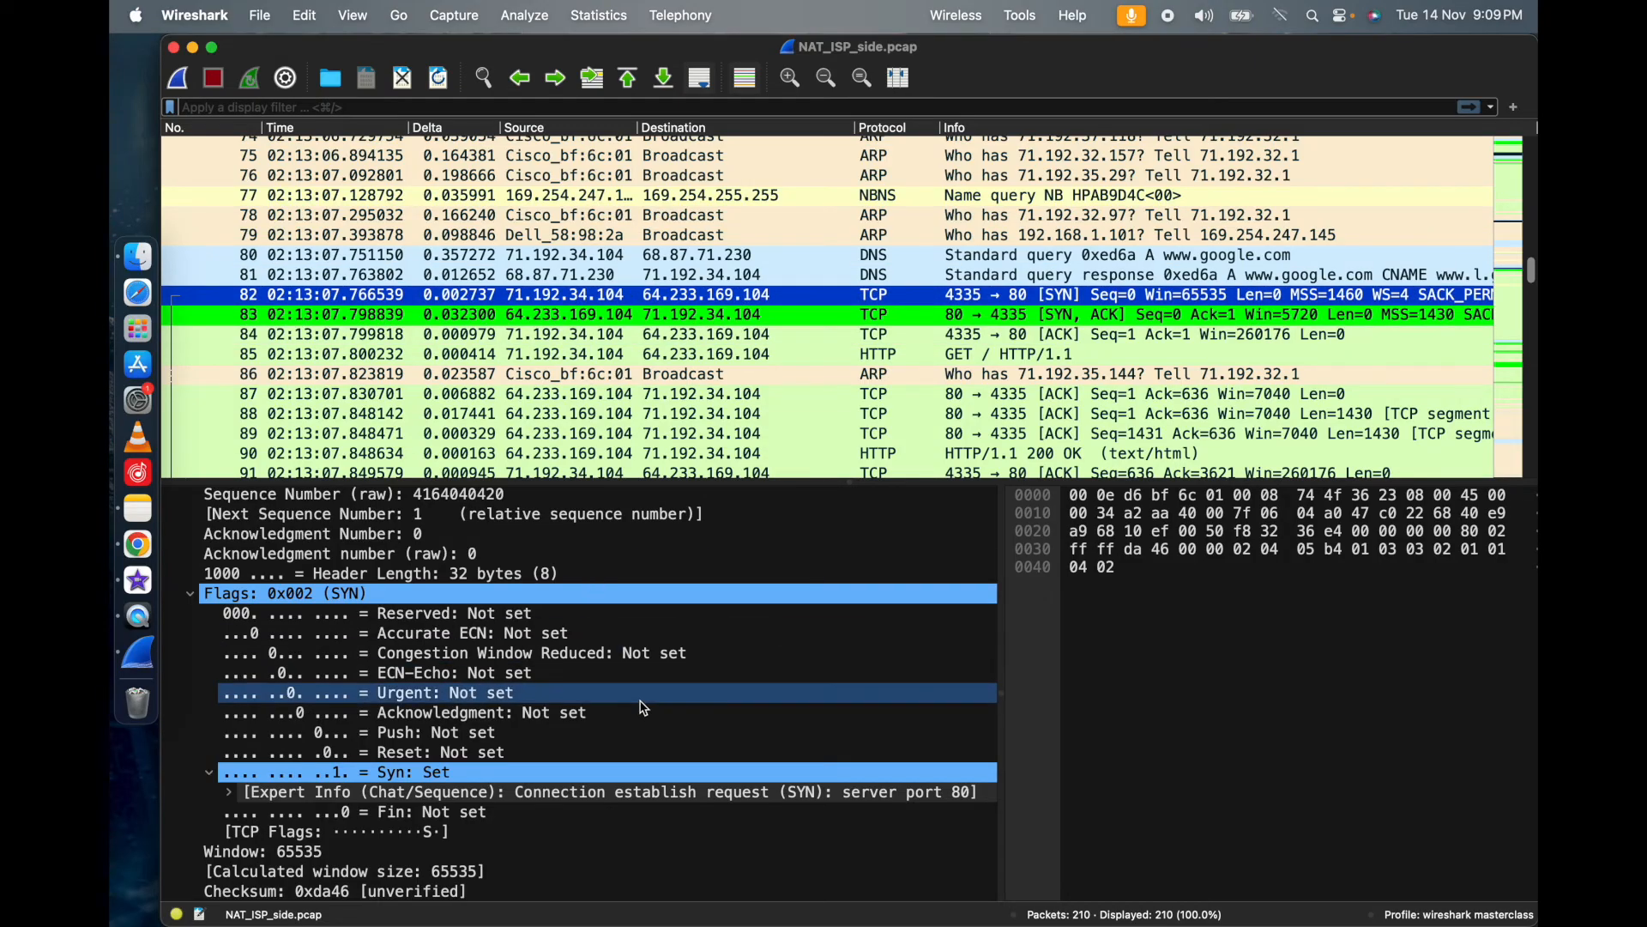
click(641, 633)
click(642, 596)
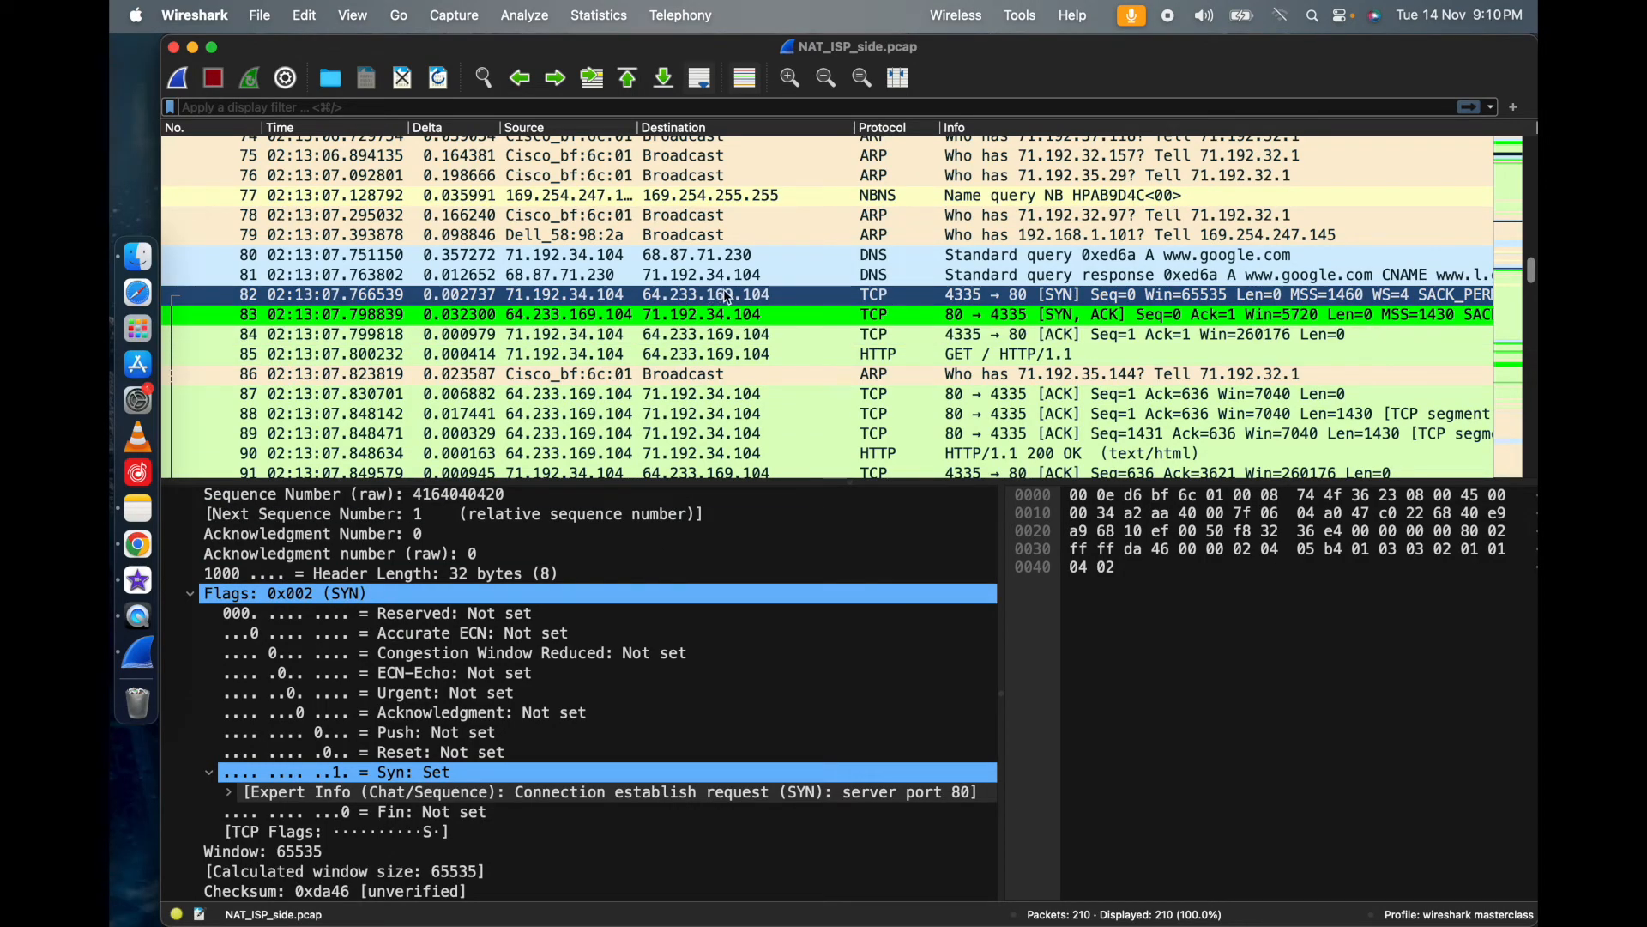
click(755, 297)
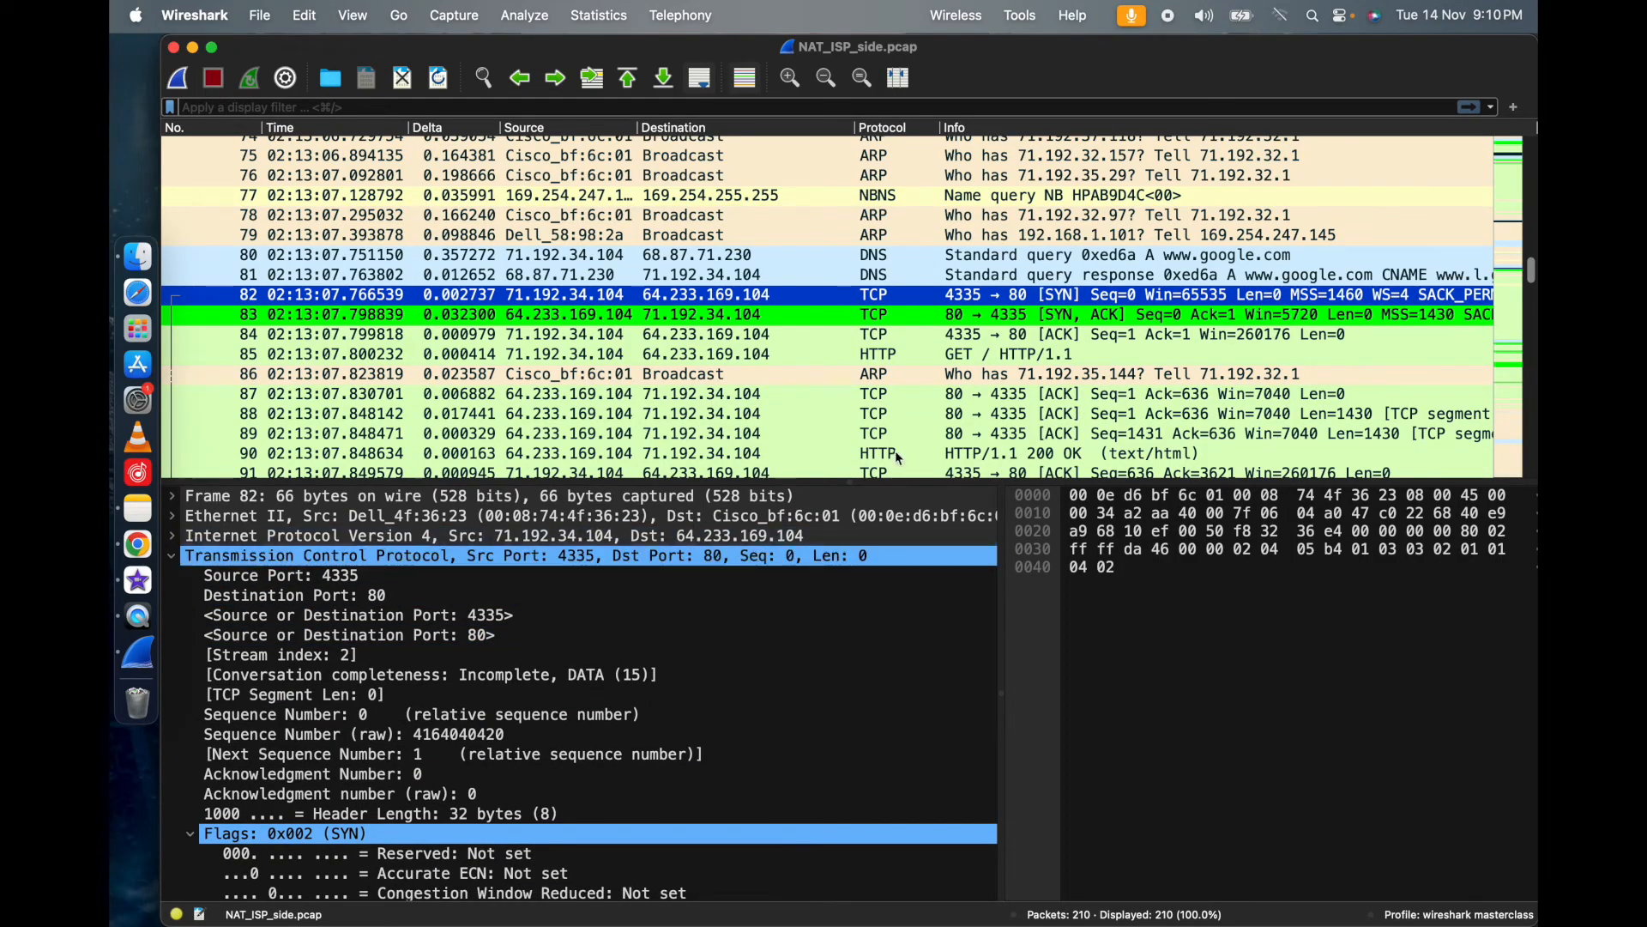
- Examine the server's SYN, ACK segment, packet 83, and compare its time, addresses and ports with the SYN in packet 82
click(1090, 315)
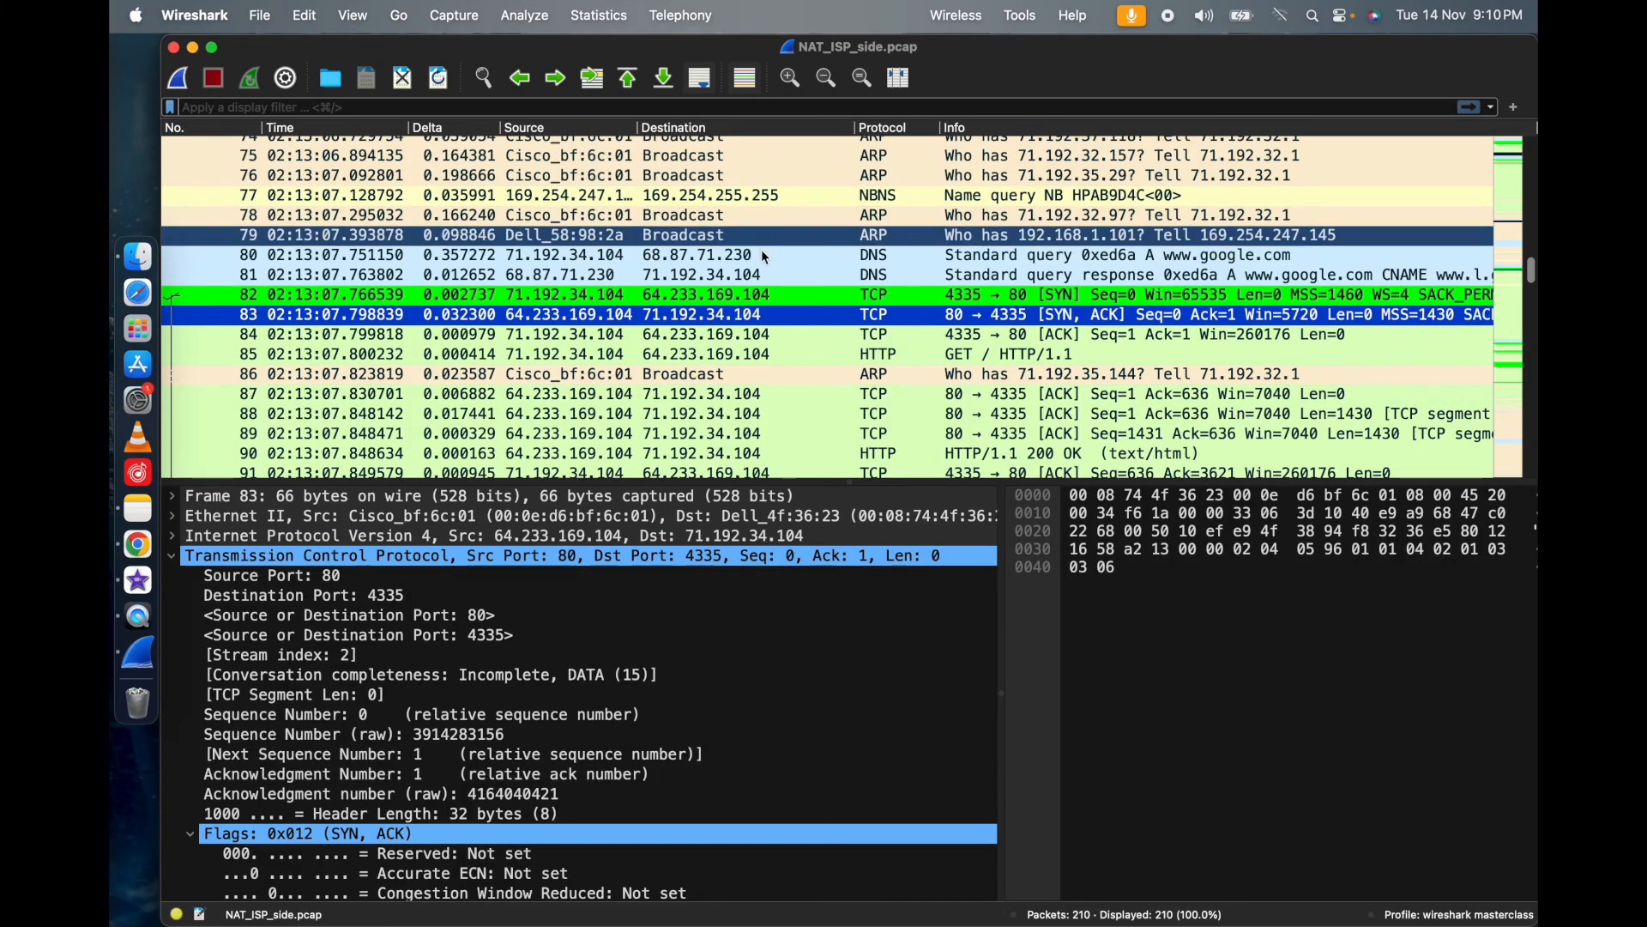
click(838, 295)
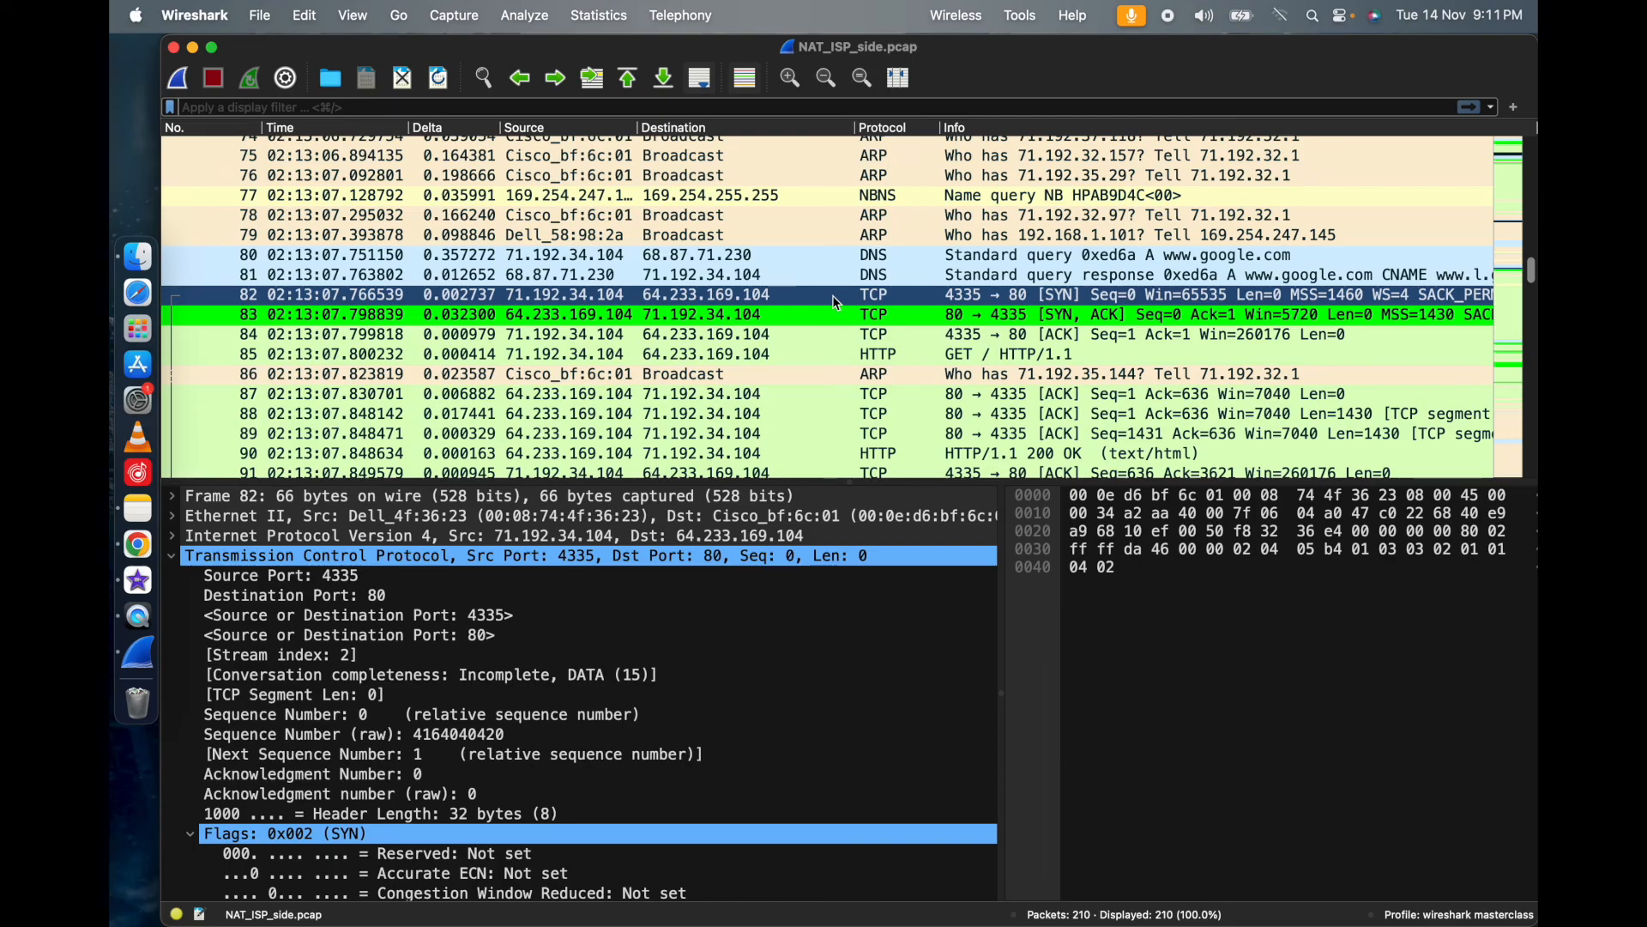
click(850, 318)
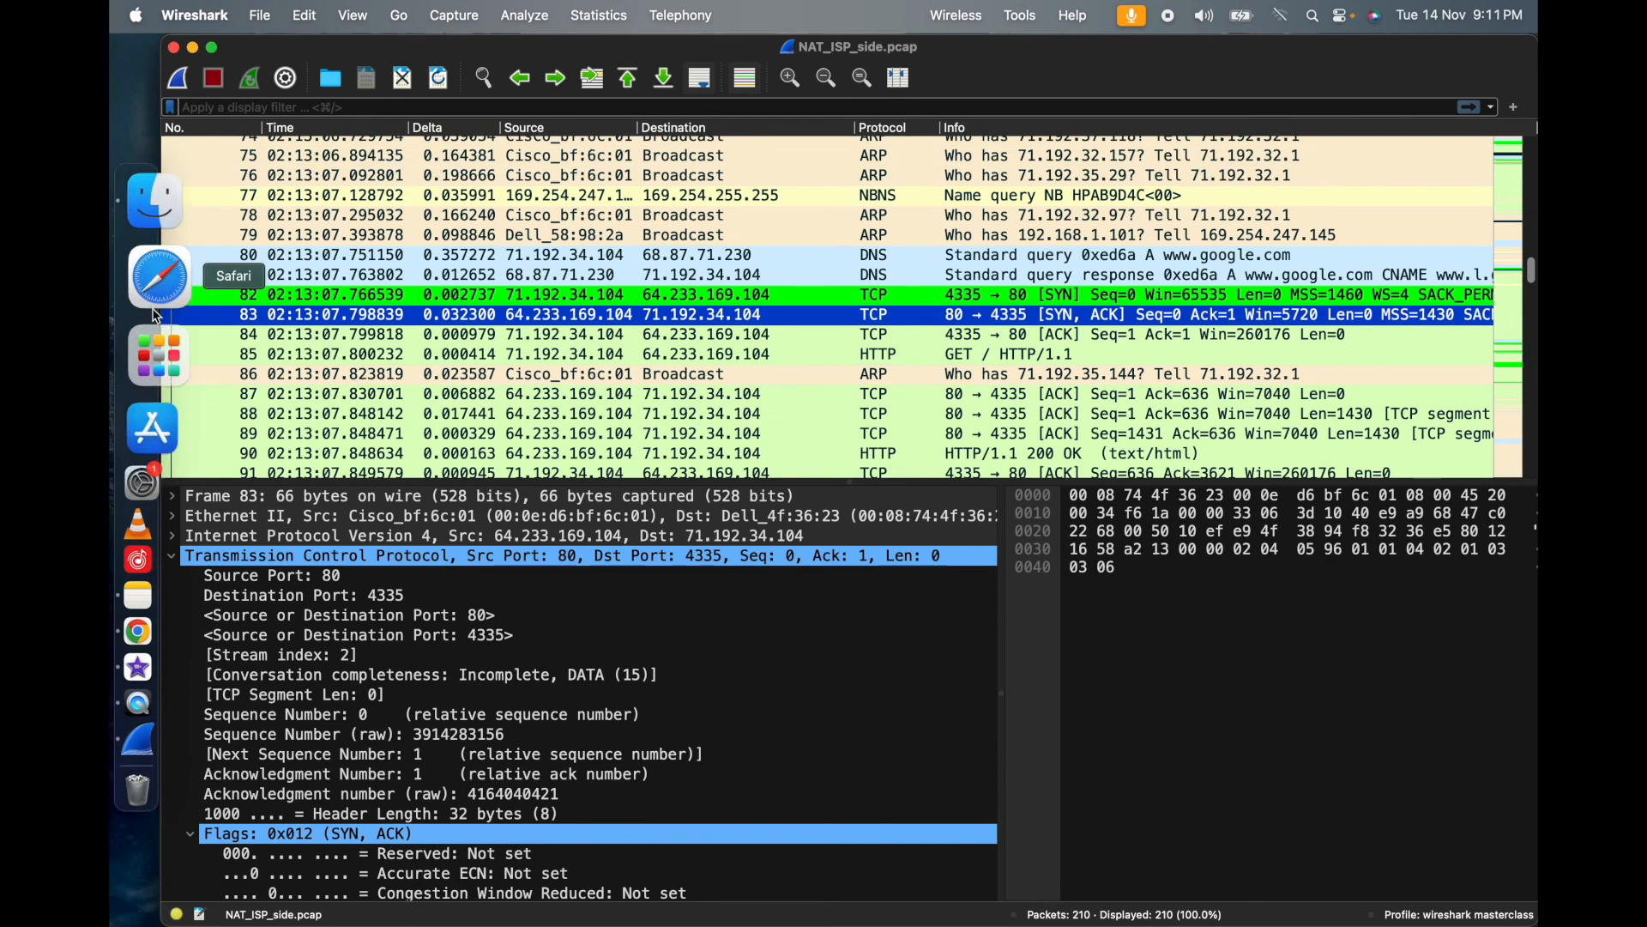
- Switch to Chrome to return to the lab questions
click(167, 570)
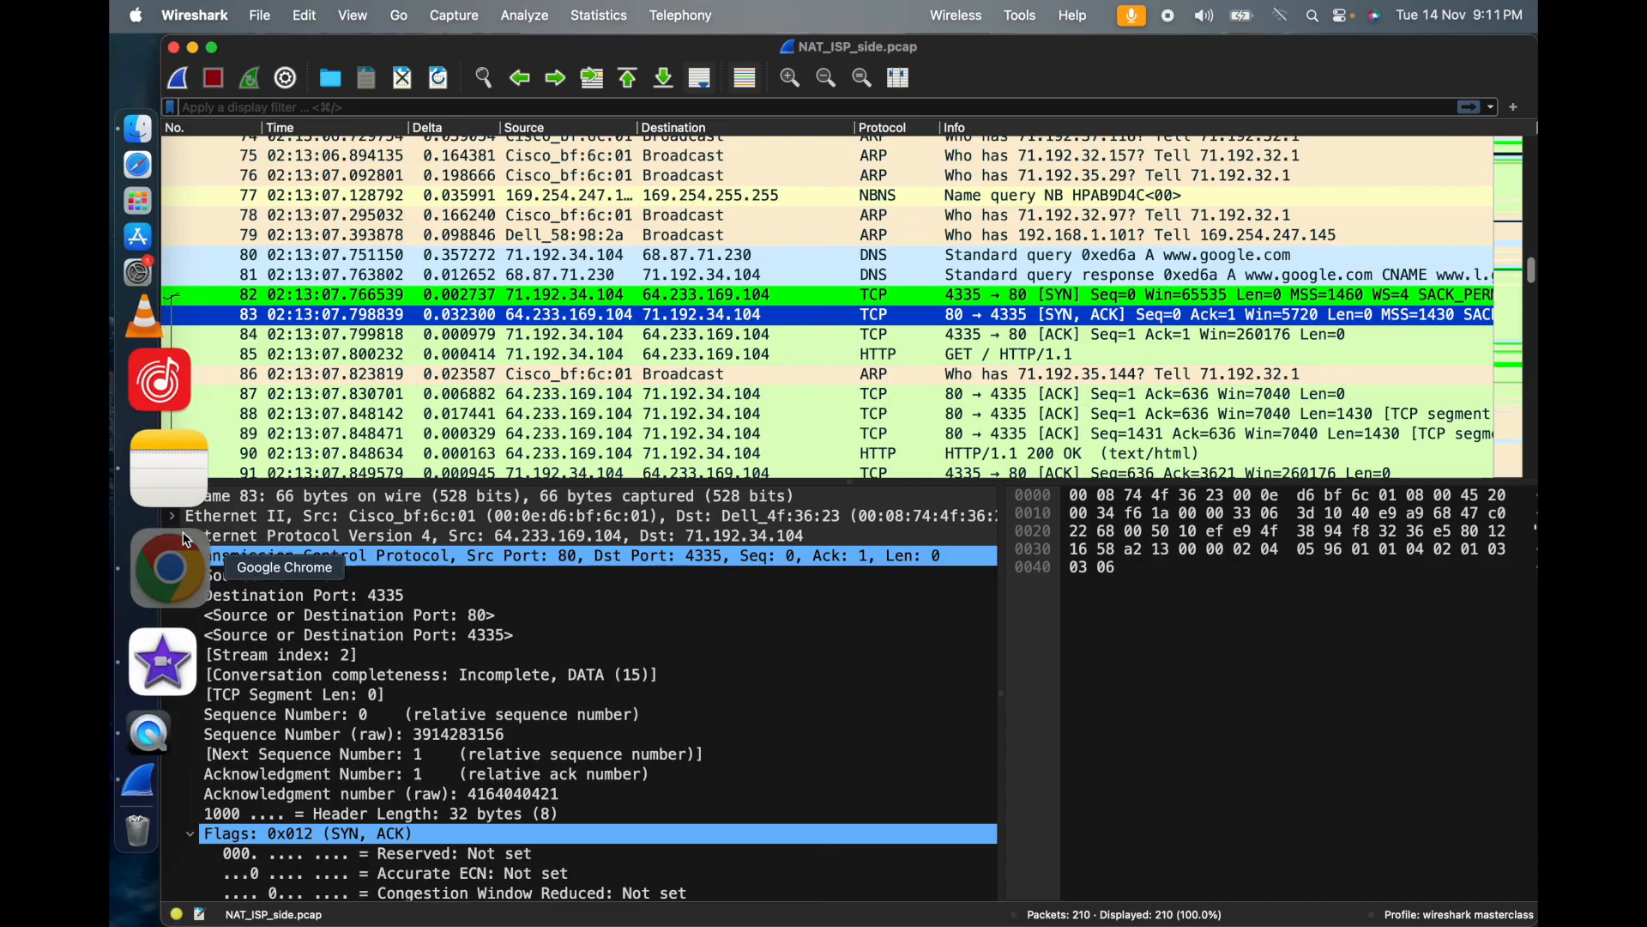